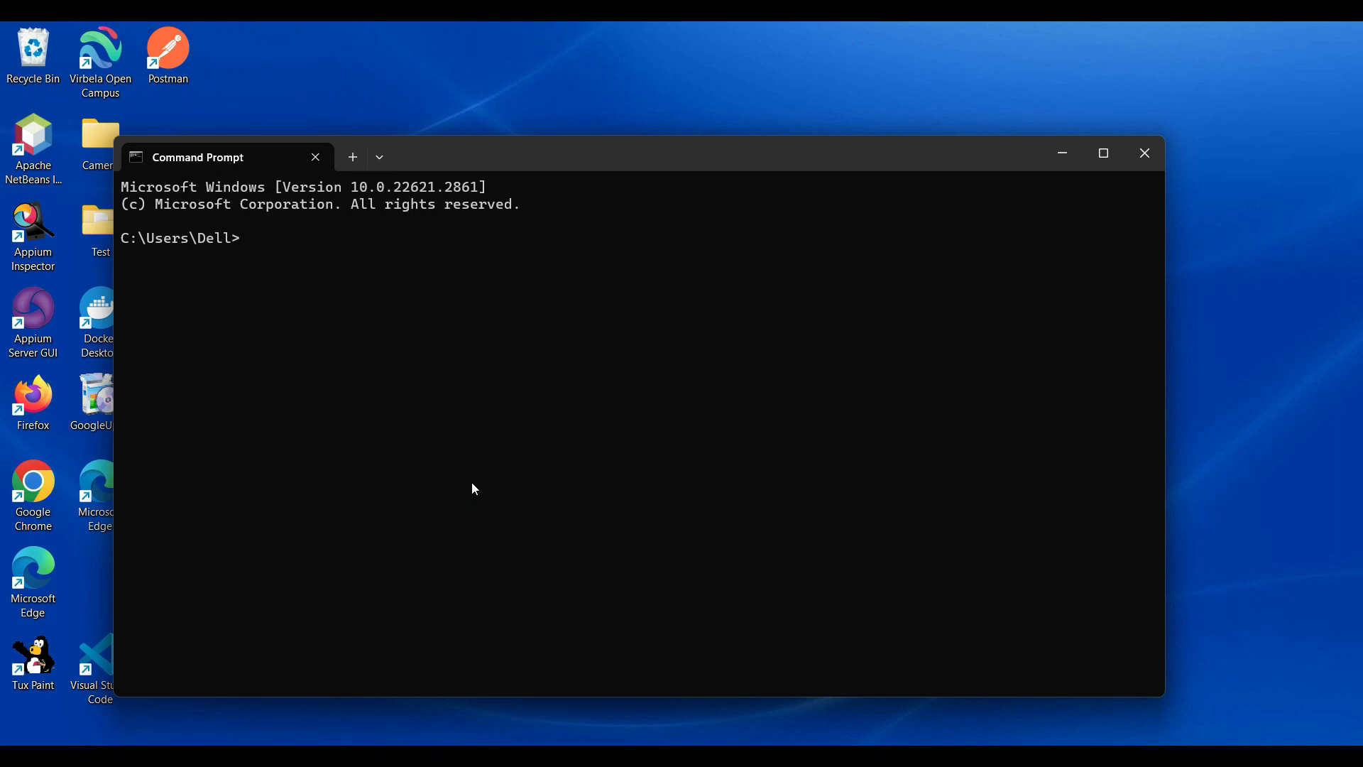
Step: Check the installed Java version with the command java --version and highlight the first line of its output
text(java --version)
key(Return)
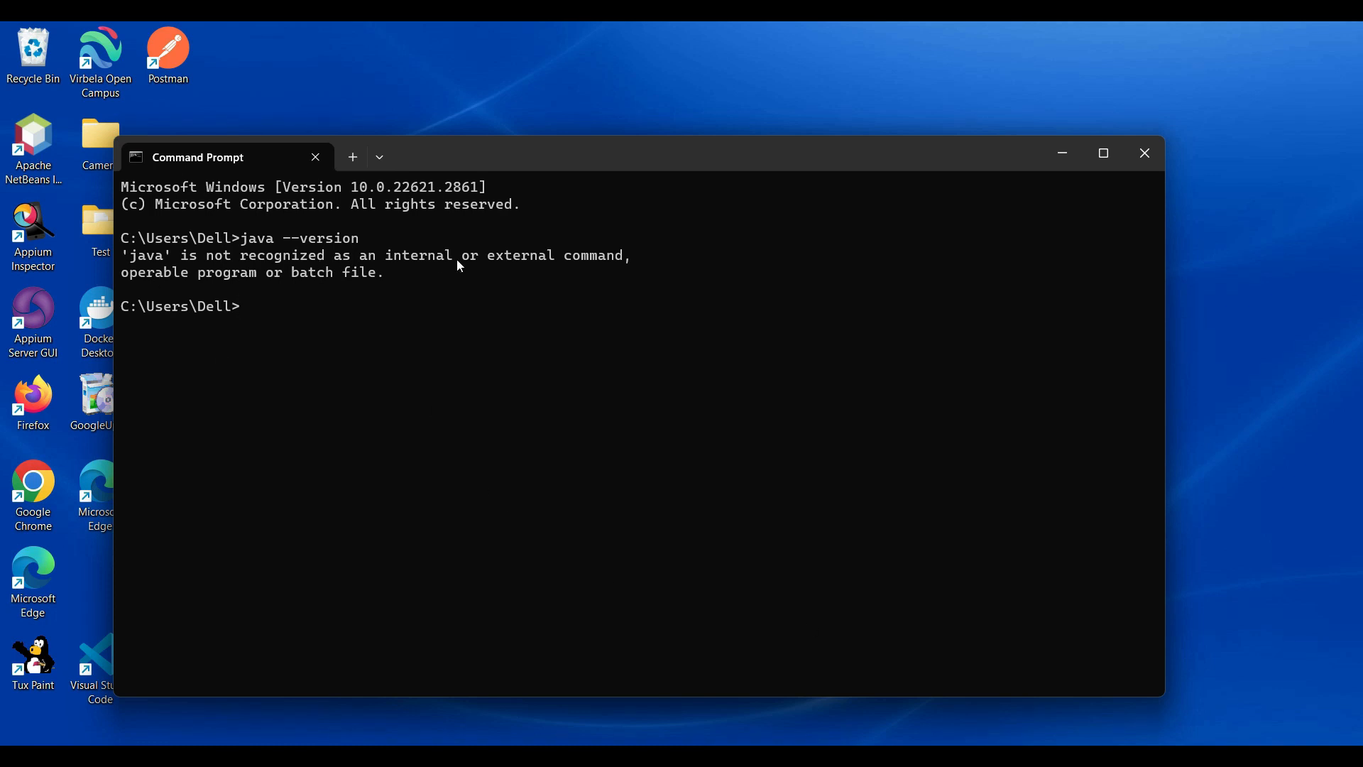
drag(649, 261, 132, 260)
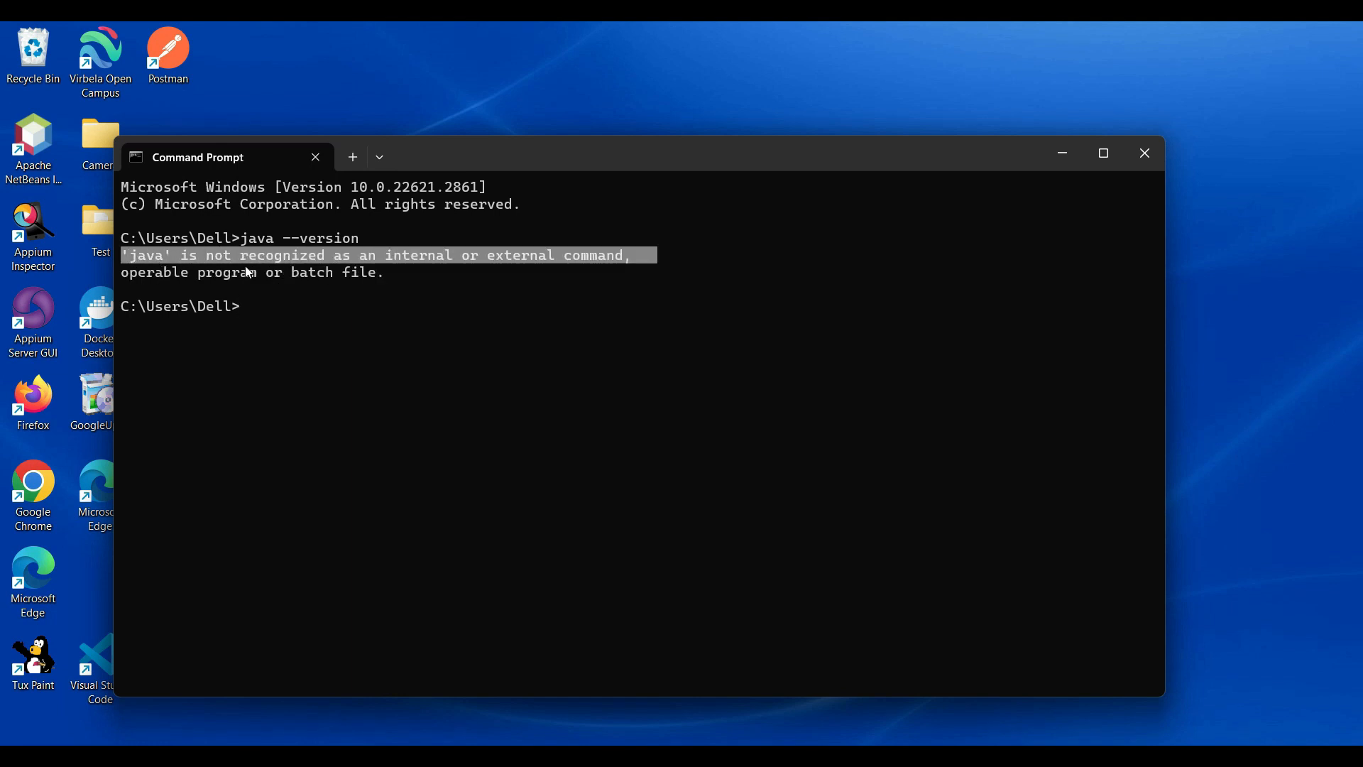
key(ctrl+c)
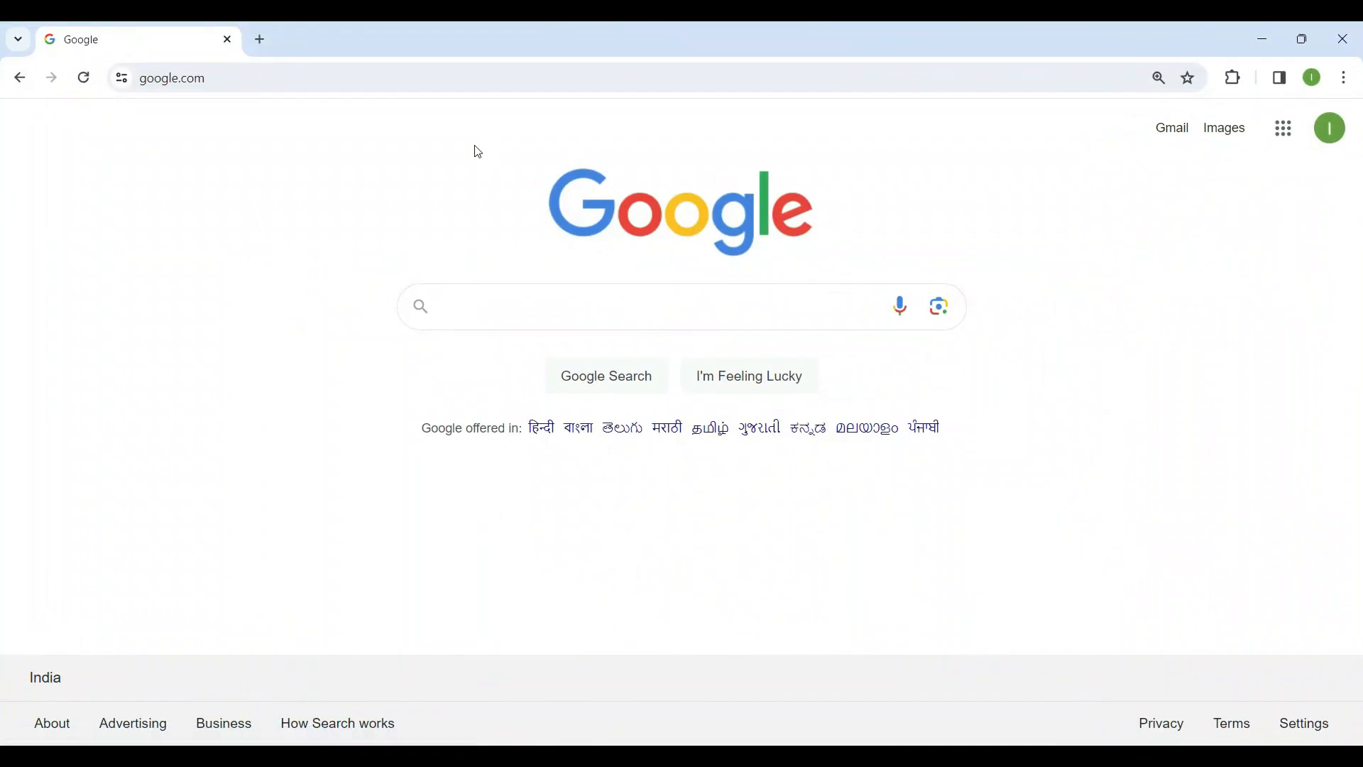
Step: Switch to Chrome, search Google for "oracle java" and open Oracle's Downloads result
text(oracle java)
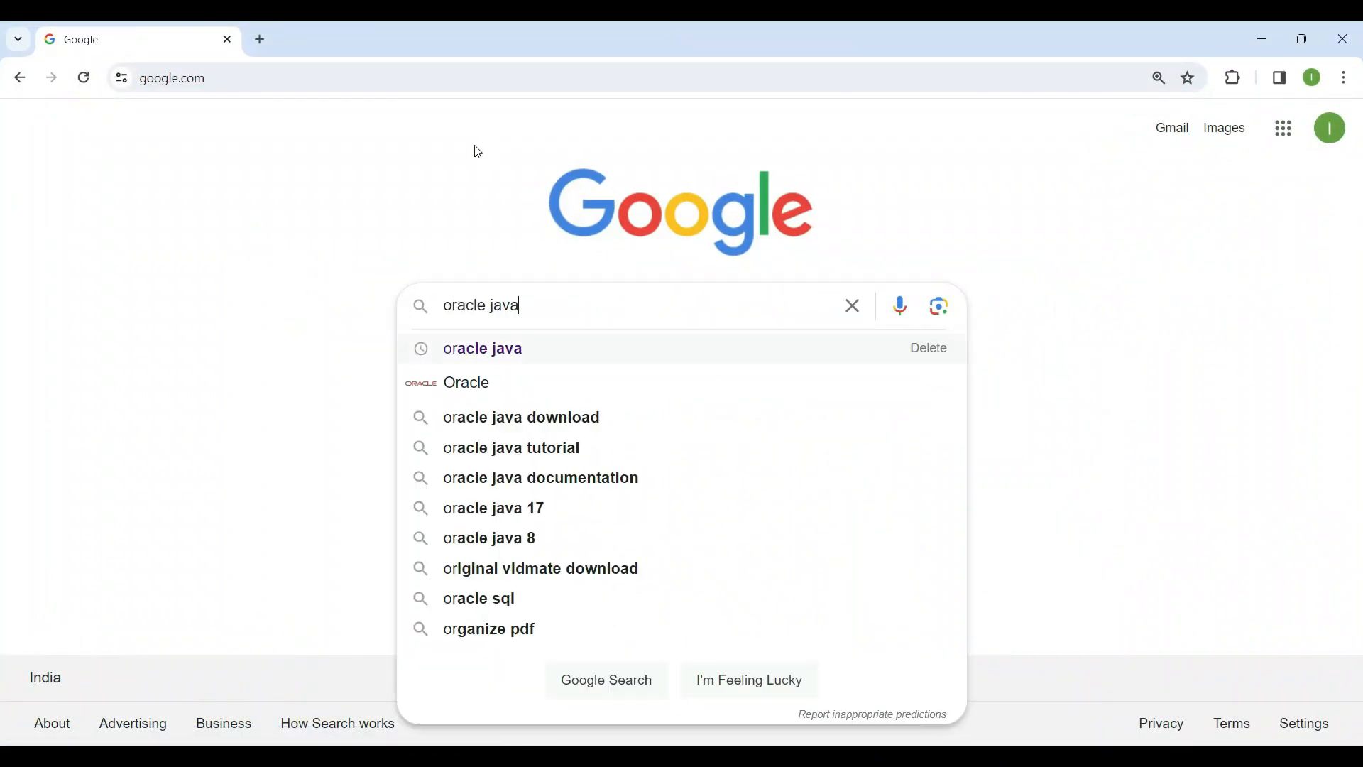
key(Return)
scroll(420, 301, down, 1)
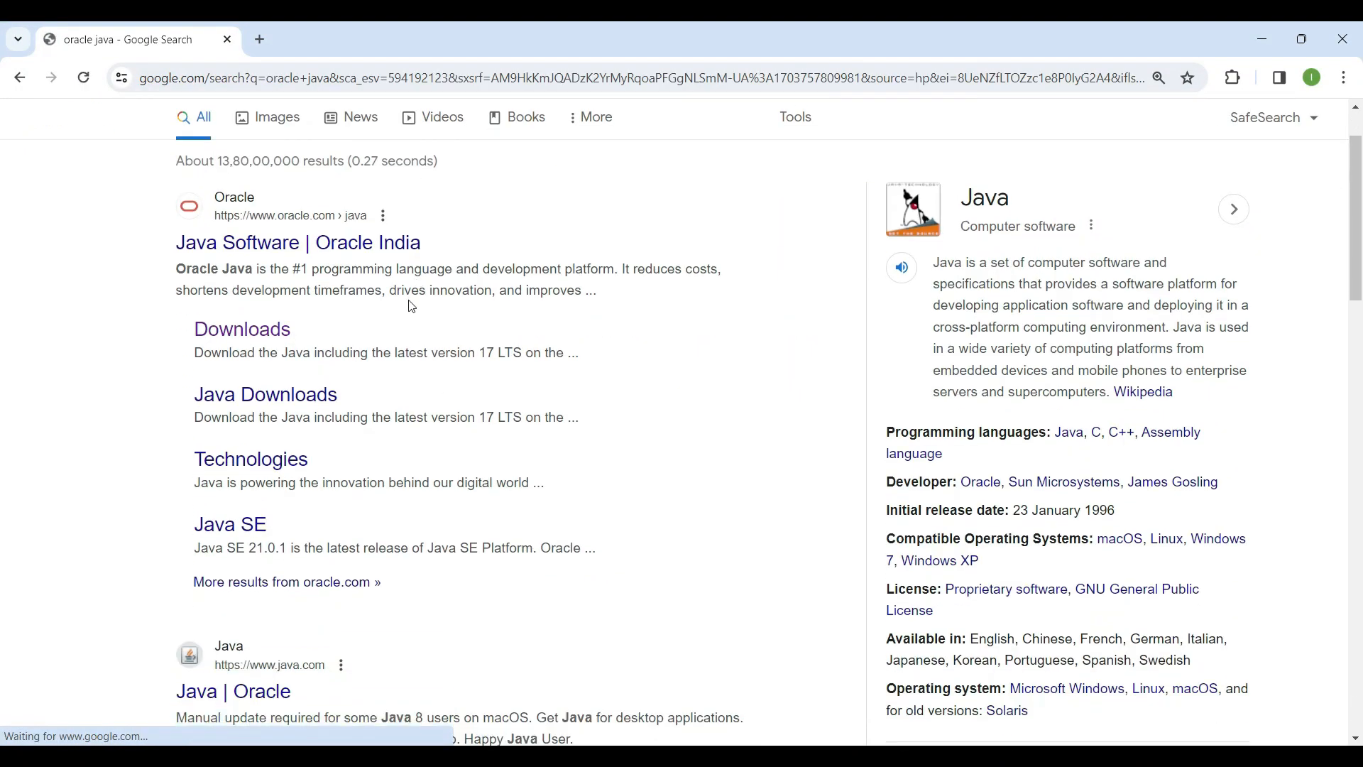
click(271, 339)
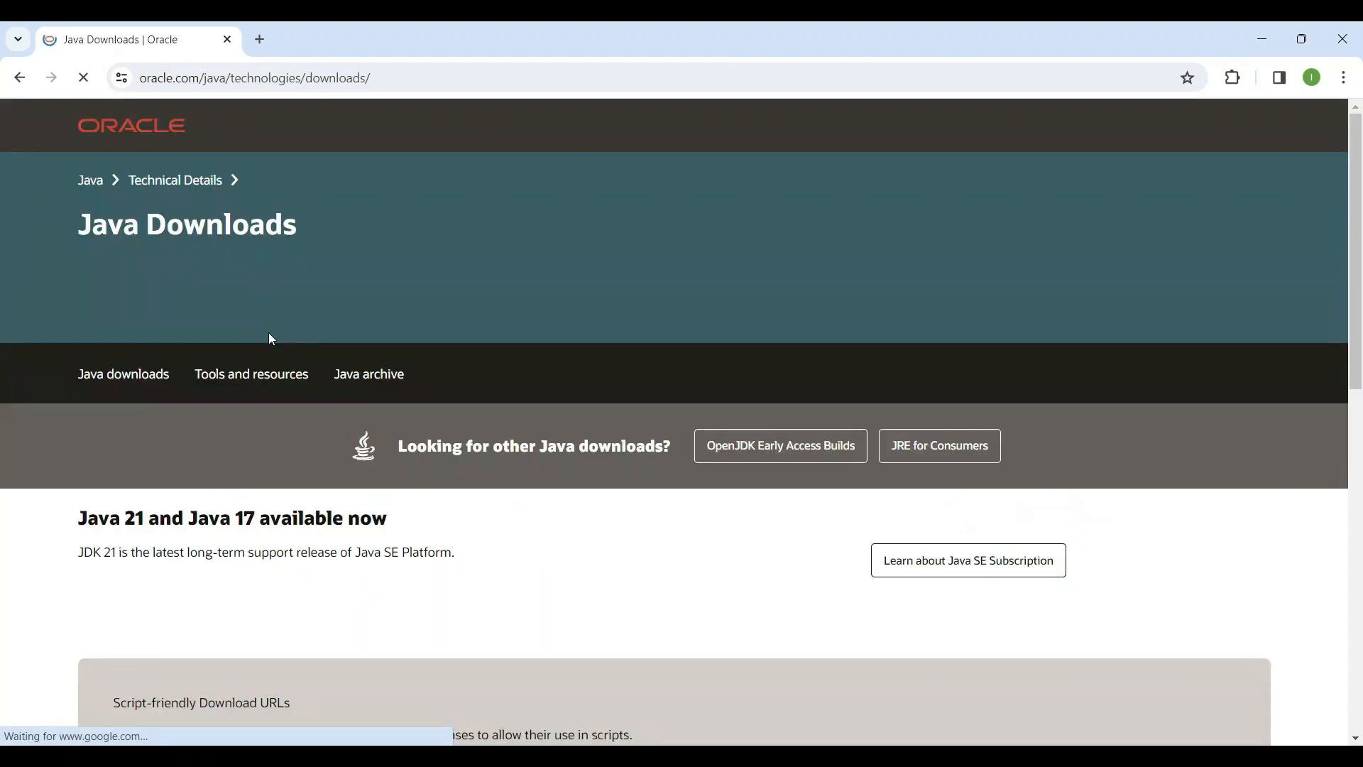
Step: Find the JDK 21 section on the Java Downloads page and show its Windows downloads
scroll(271, 339, down, 1)
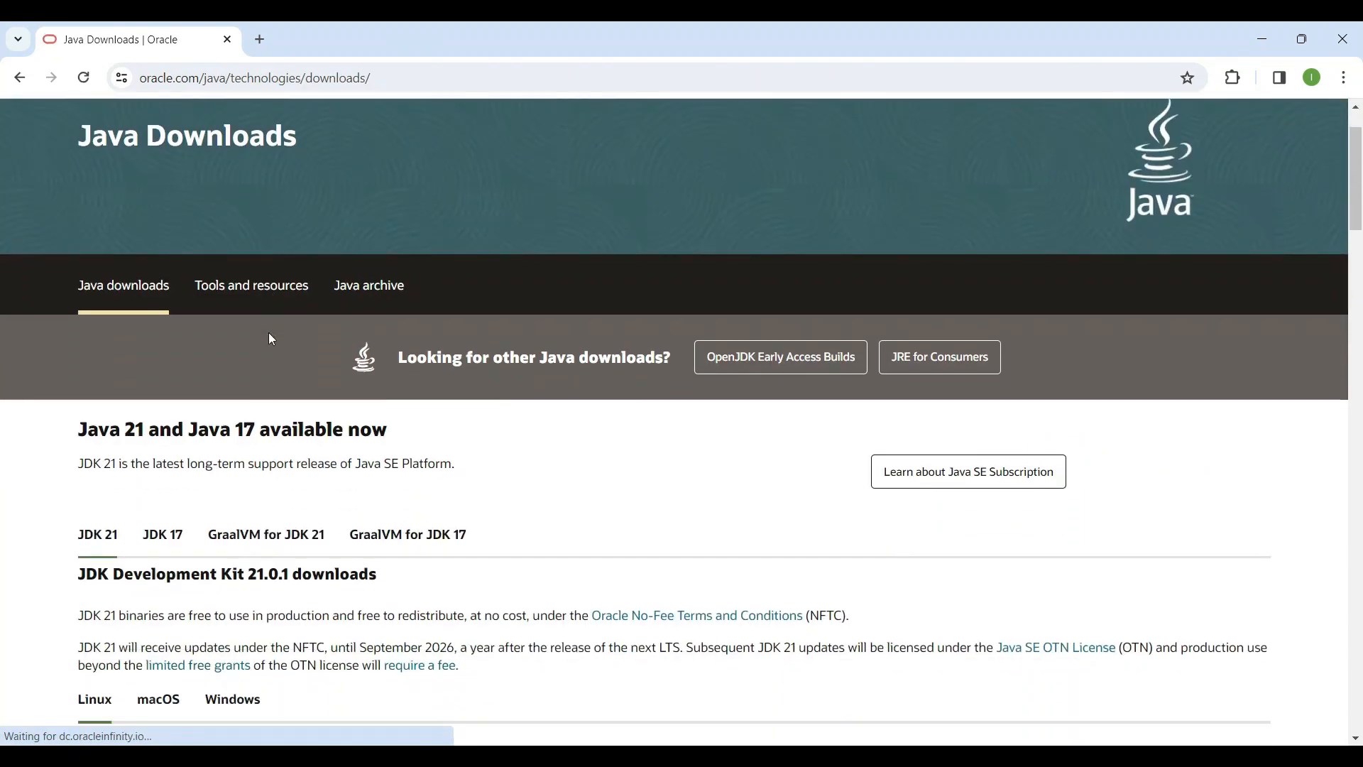
scroll(271, 340, down, 1)
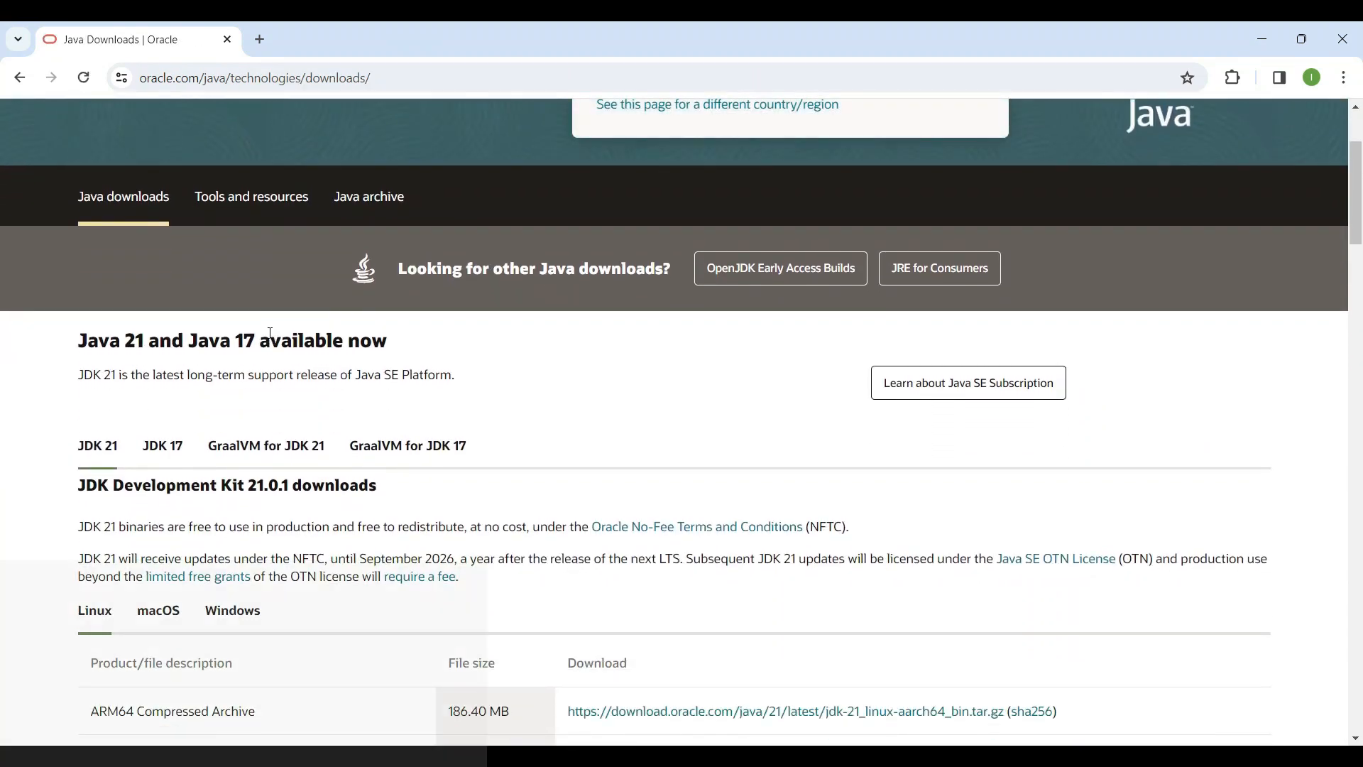
drag(144, 342, 81, 348)
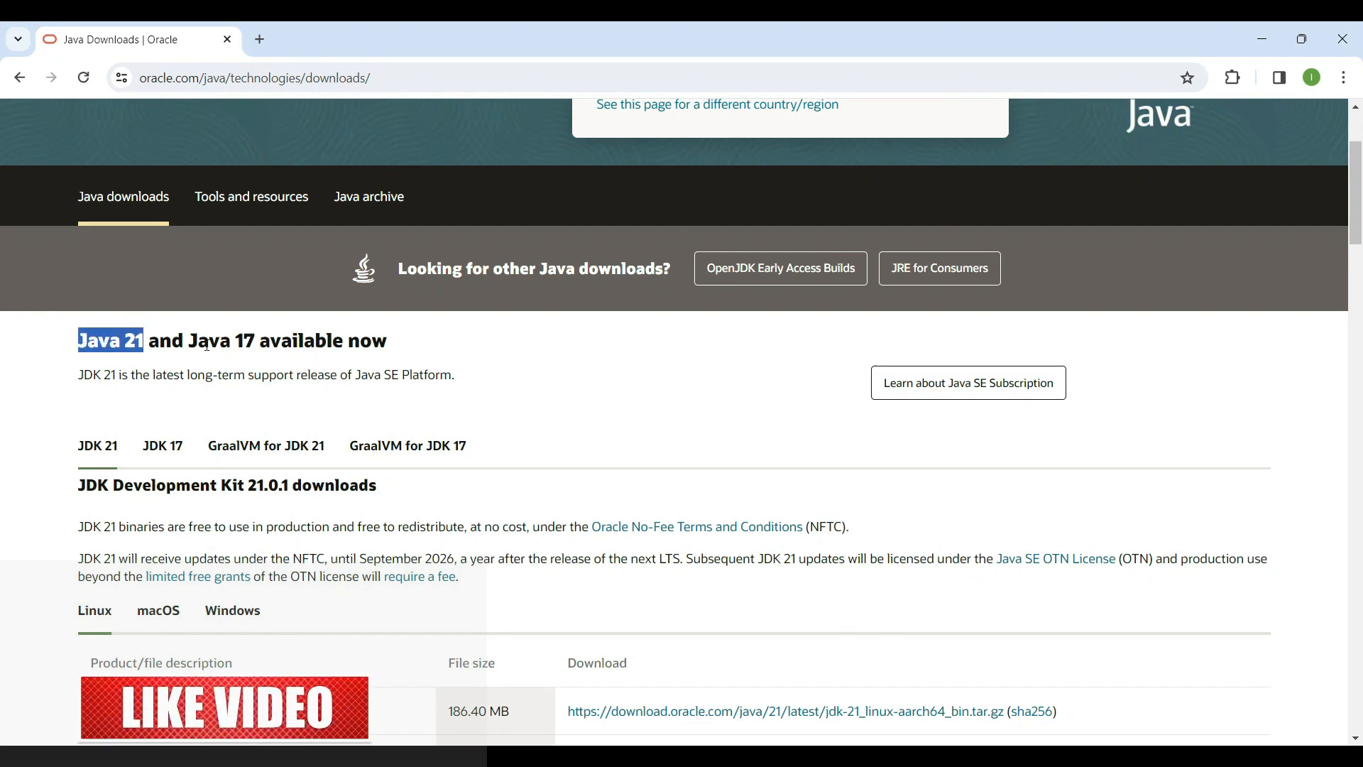
drag(188, 342, 255, 346)
scroll(254, 345, down, 1)
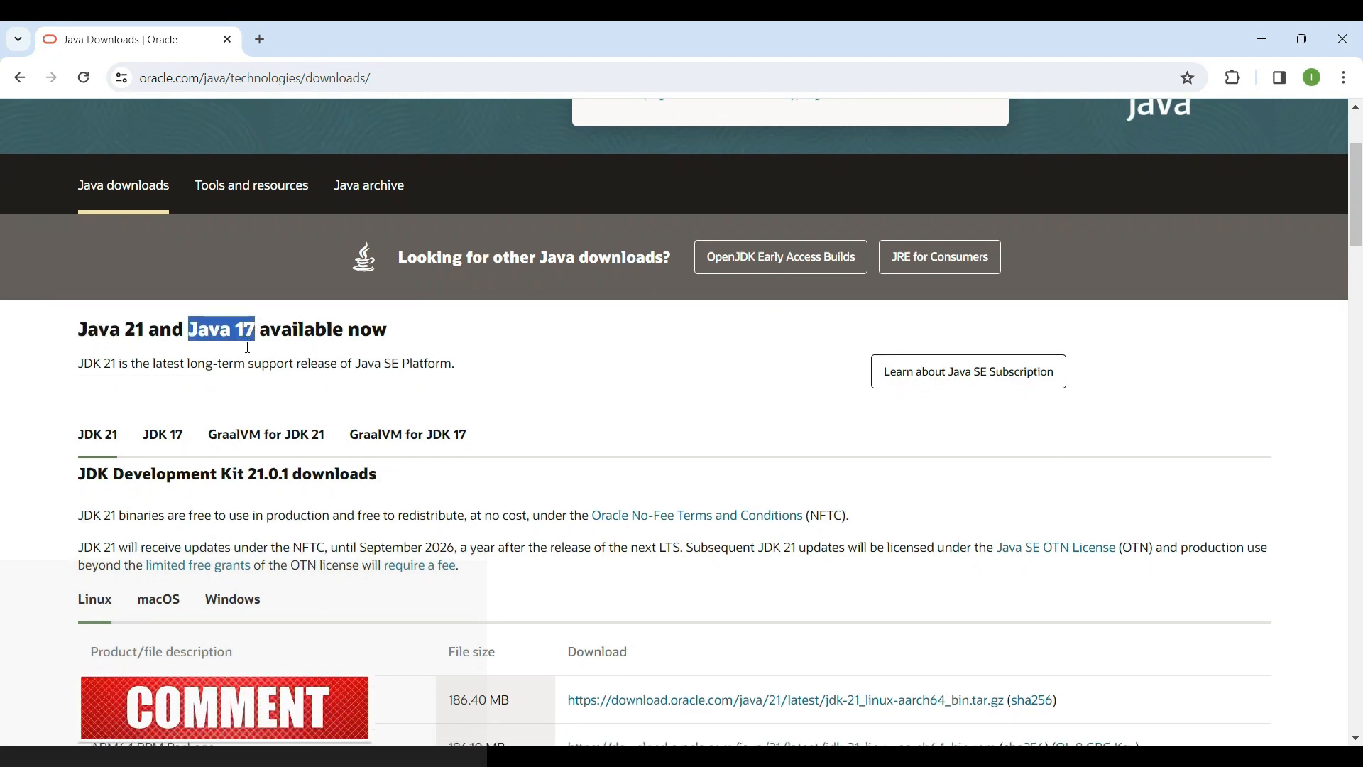
click(181, 292)
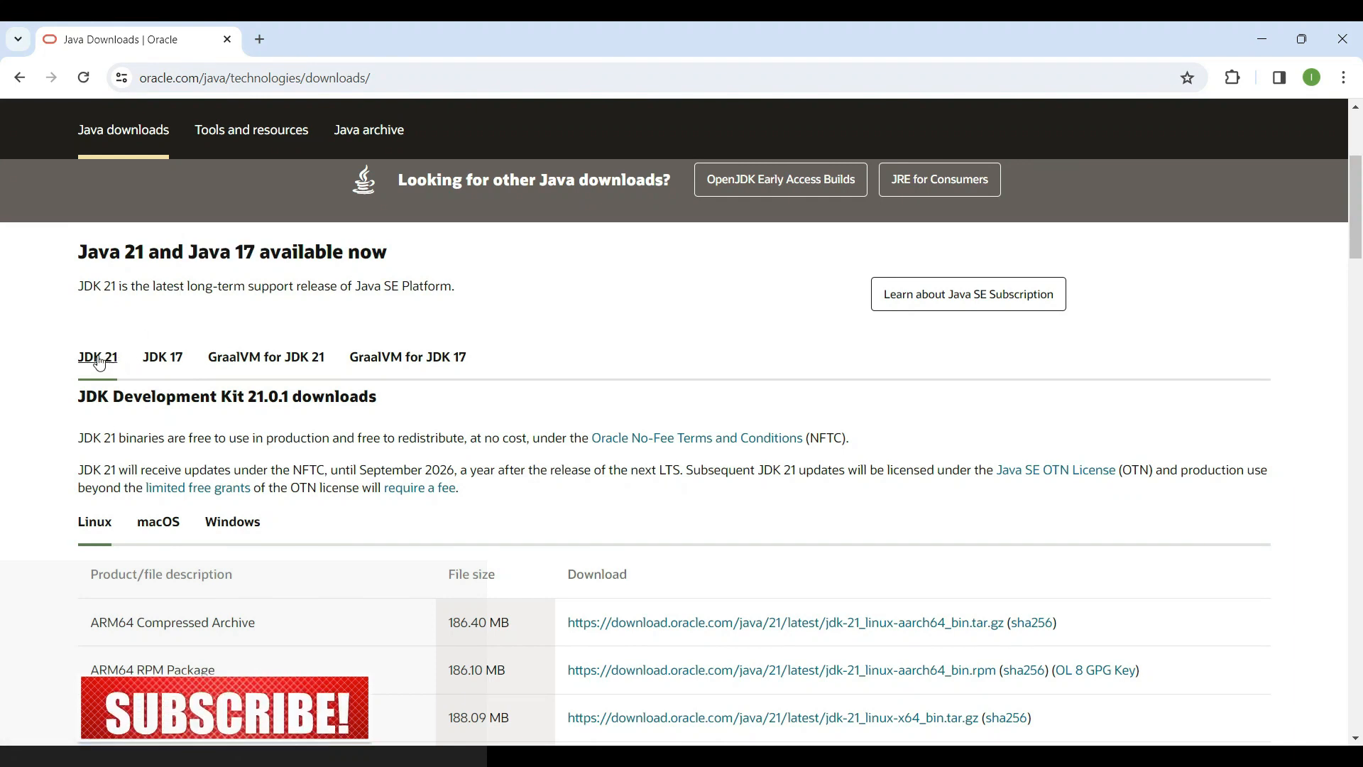
scroll(140, 344, down, 1)
scroll(139, 344, down, 2)
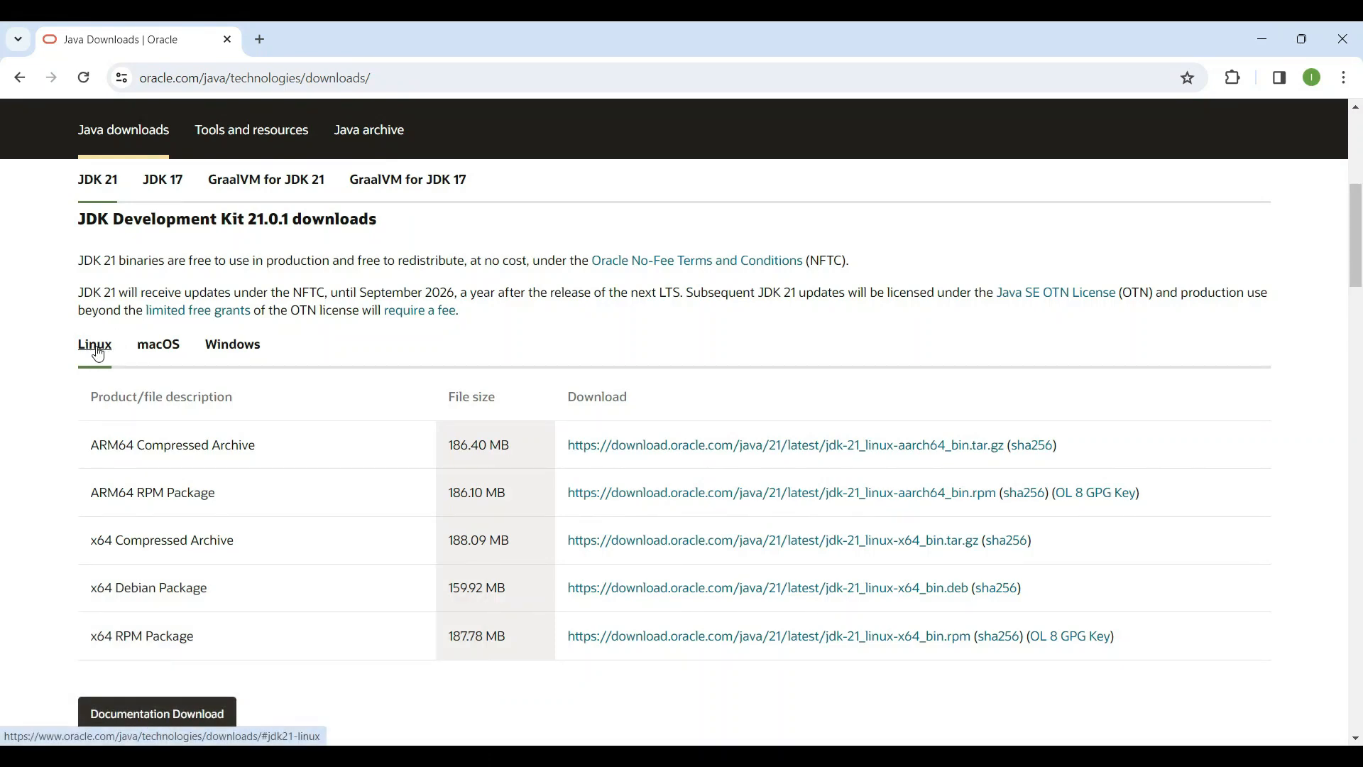
click(241, 344)
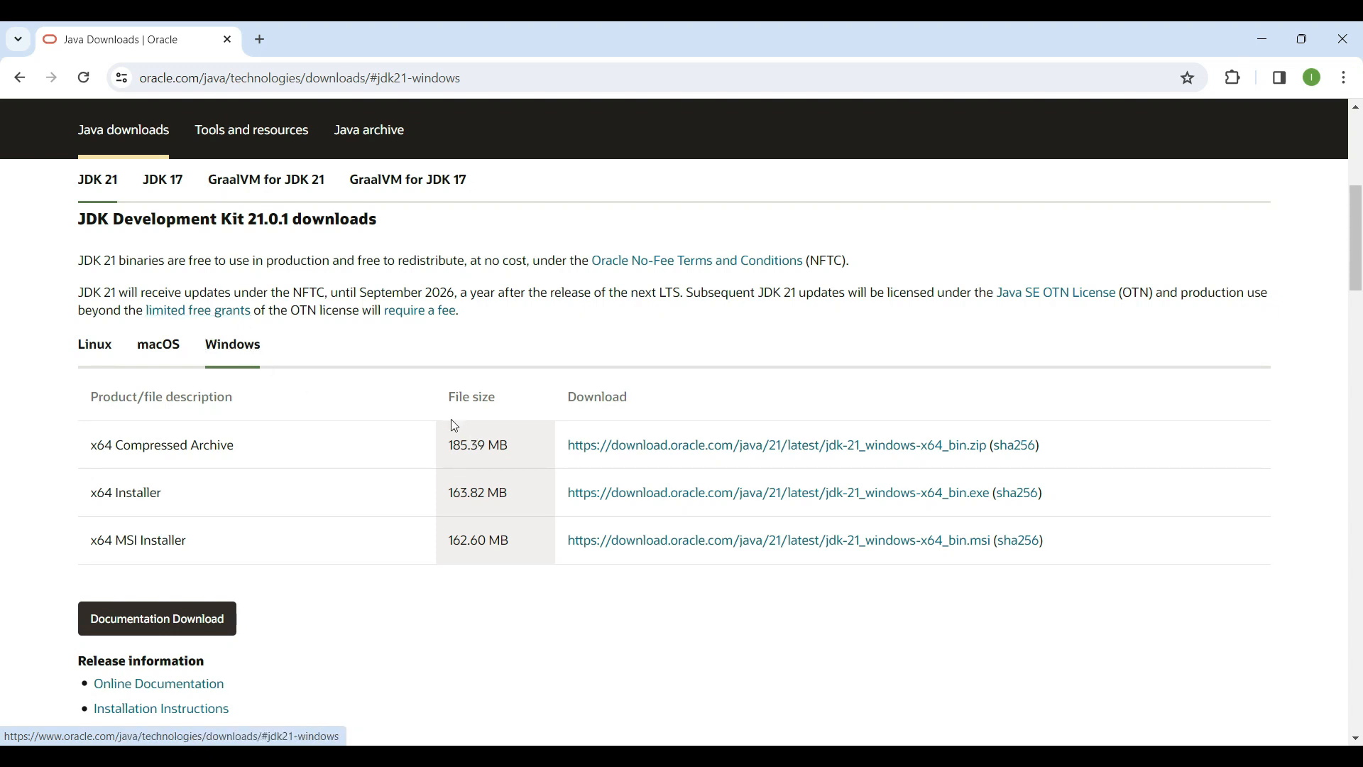
Step: Download the Windows x64 Installer of JDK 21, jdk-21_windows-x64_bin.exe
scroll(455, 426, down, 1)
scroll(455, 426, up, 1)
drag(157, 492, 94, 501)
click(174, 501)
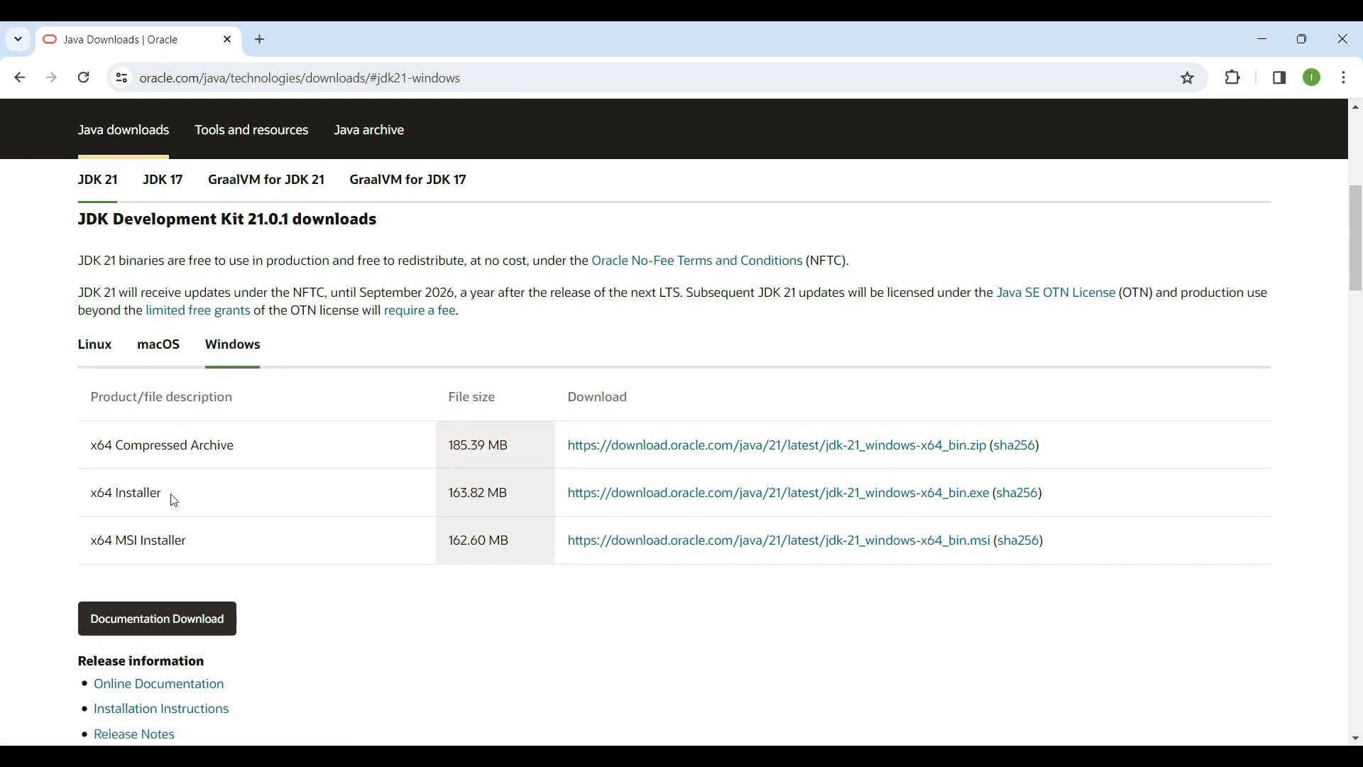
click(918, 493)
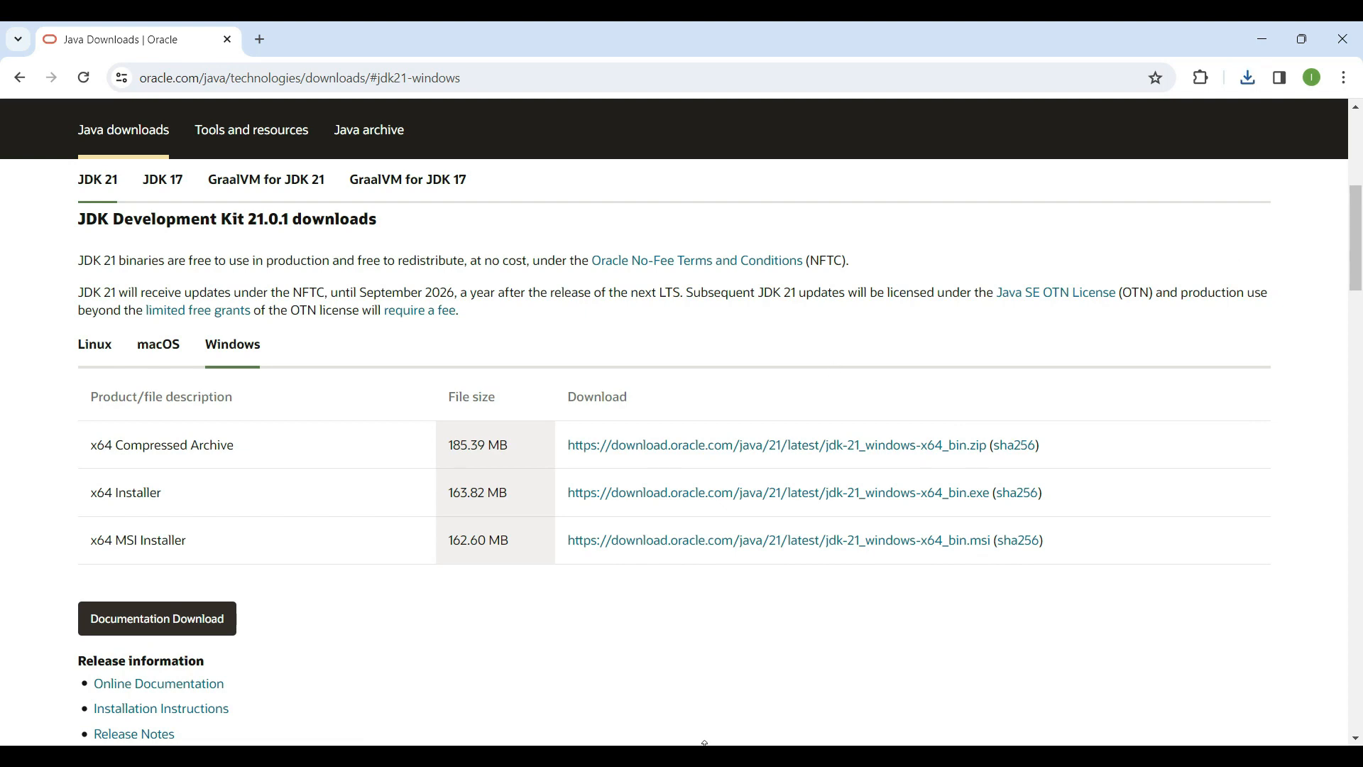
Step: Switch to the Downloads folder in File Explorer, launch the jdk-21_windows-x64_bin installer and minimize the folder window
key(alt+Tab)
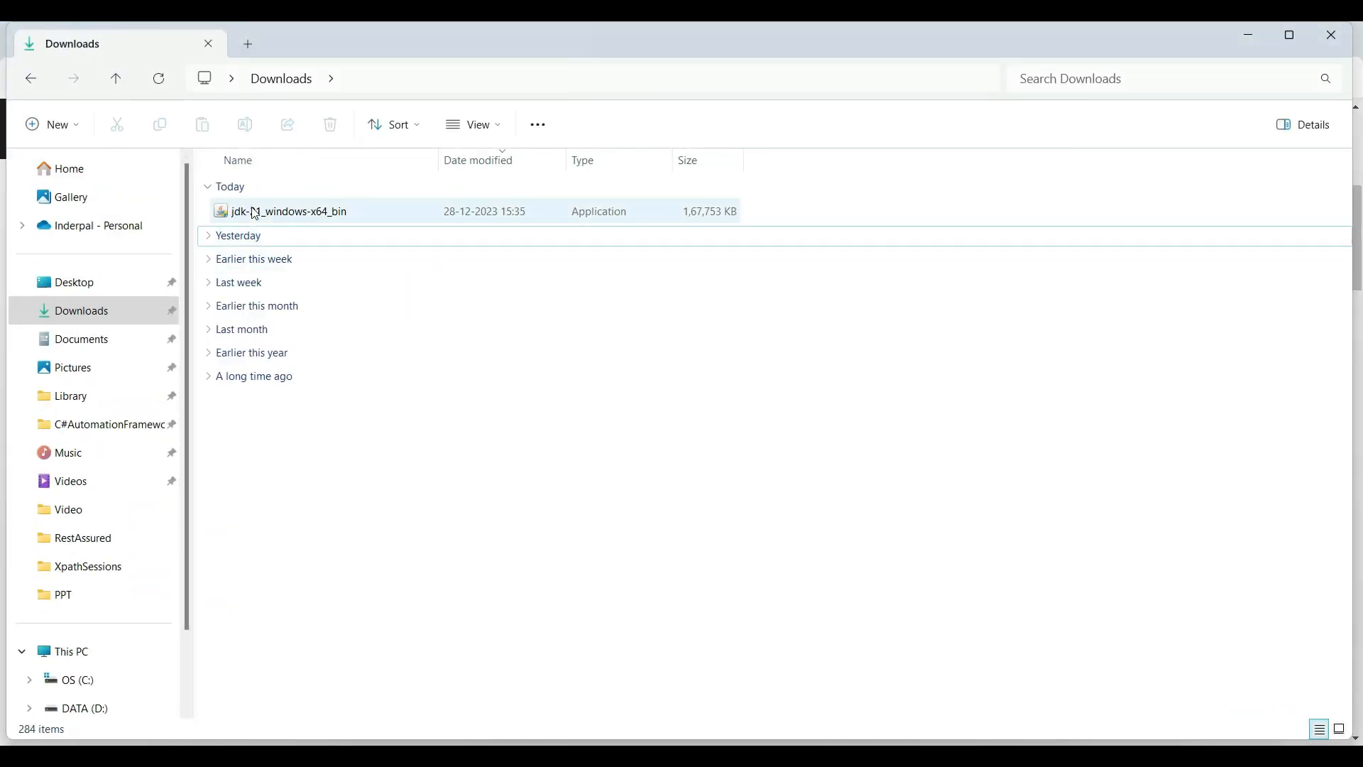
mouse_move(261, 214)
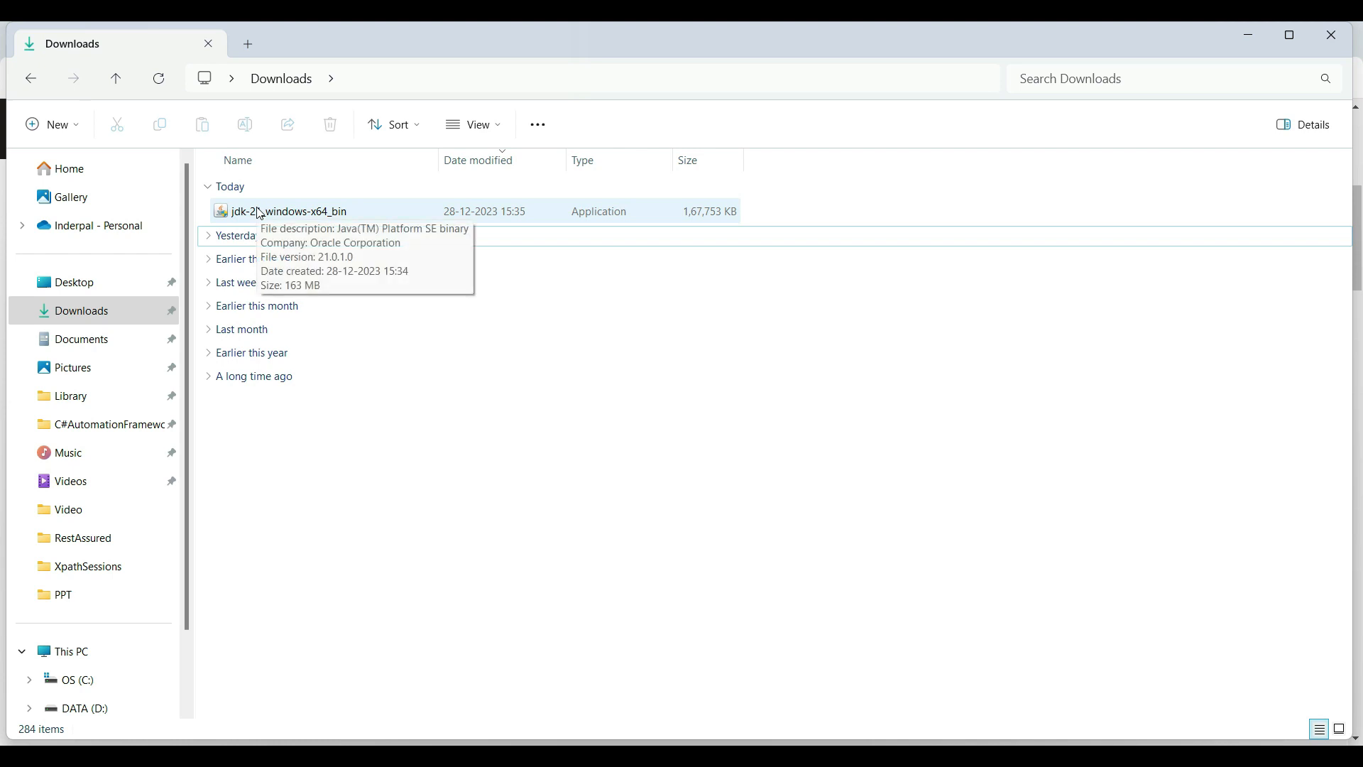
double_click(261, 213)
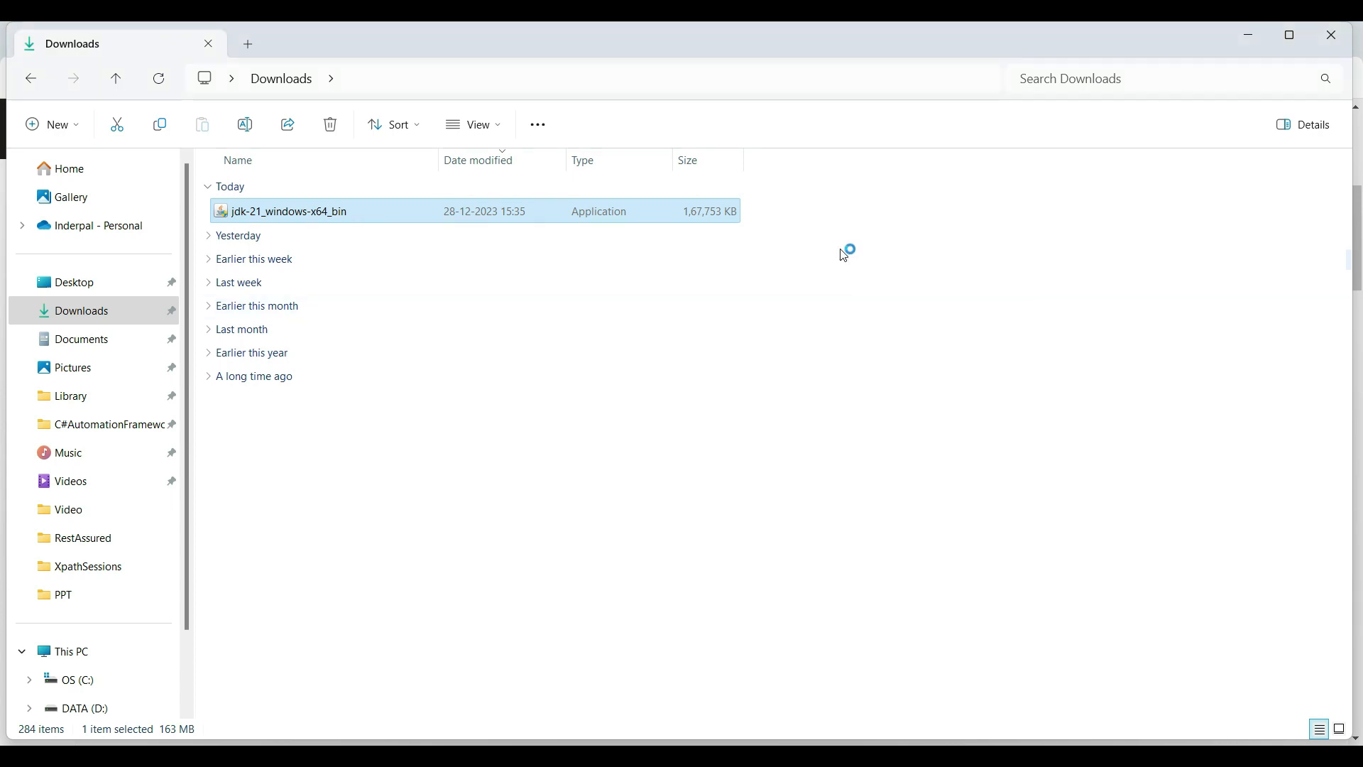
click(1254, 36)
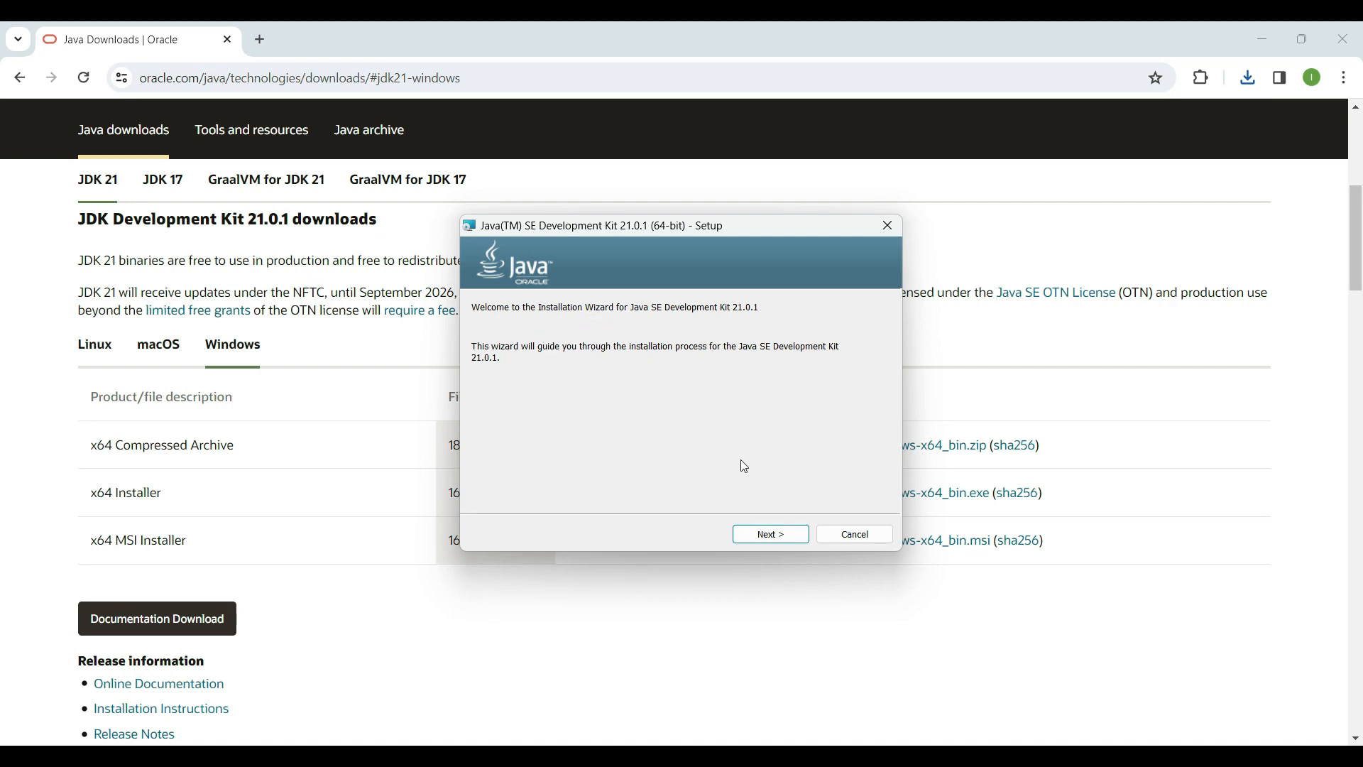
Step: Install Java SE Development Kit 21.0.1 into the default folder C:\Program Files\Java\jdk-21\
click(773, 533)
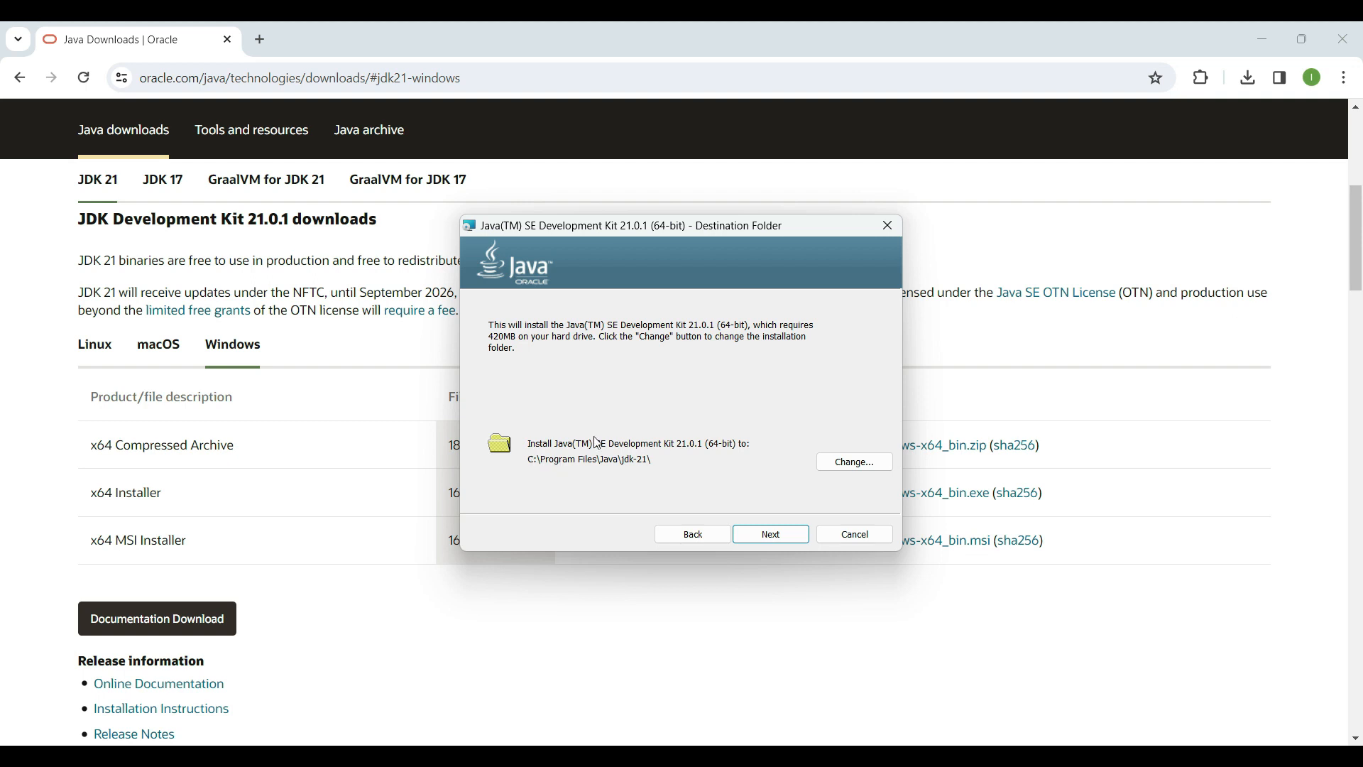
drag(680, 233, 718, 171)
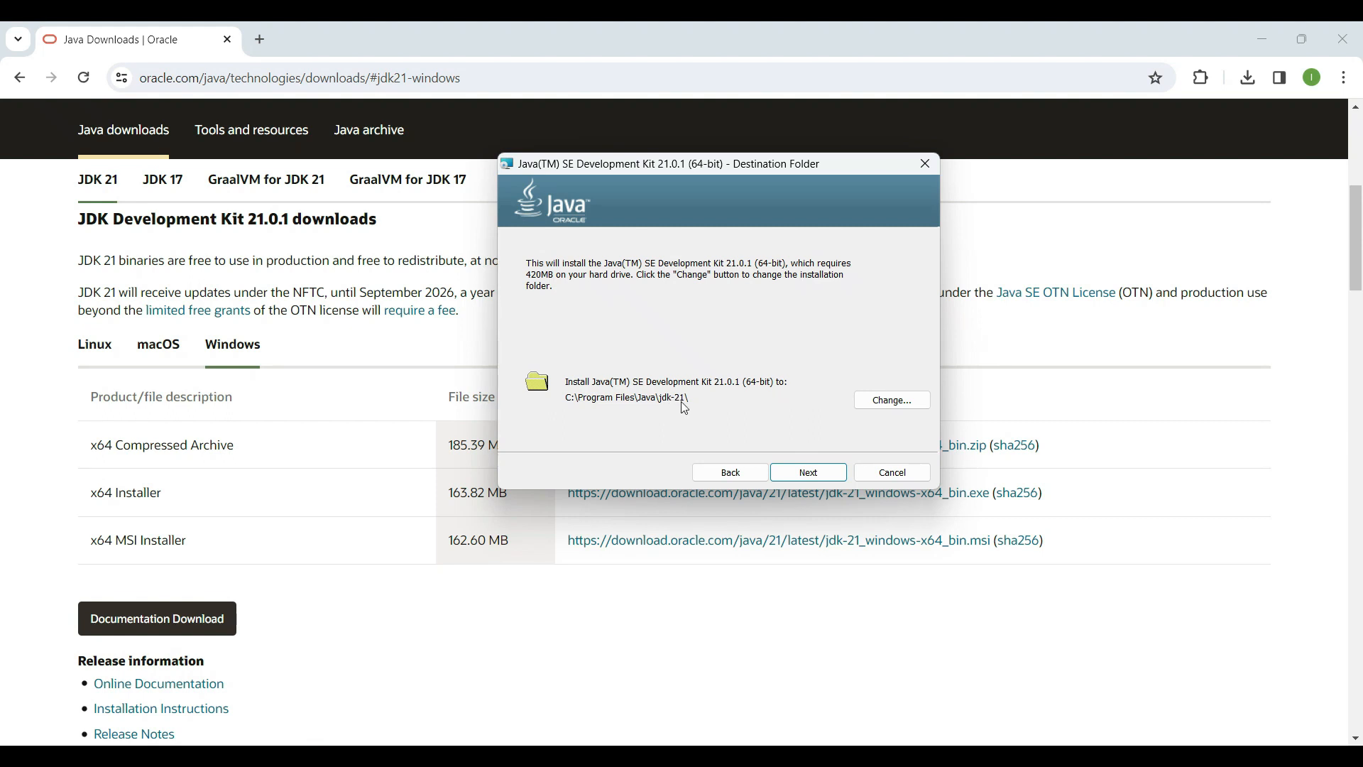
click(809, 472)
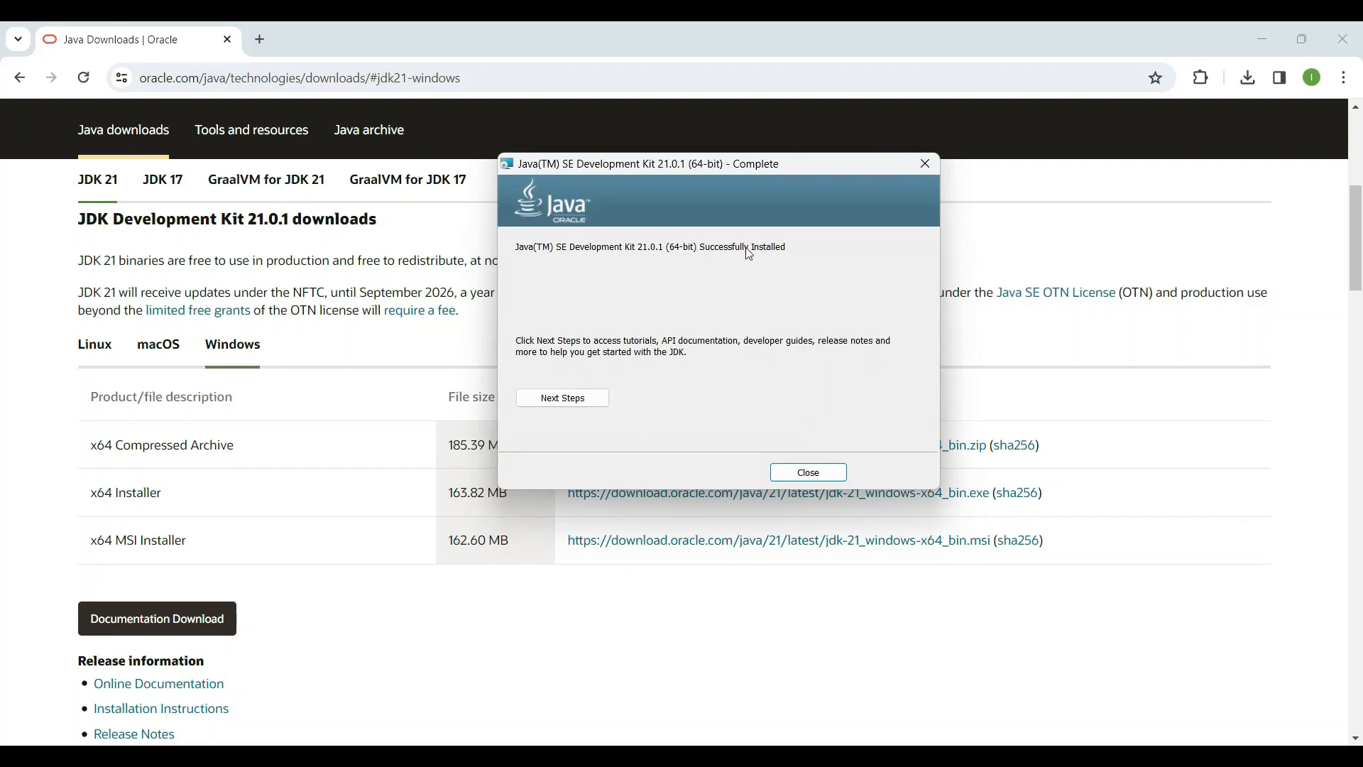
Step: Switch to File Explorer, open the folder C:\Program Files\Java\jdk-21 and select its full path
click(659, 755)
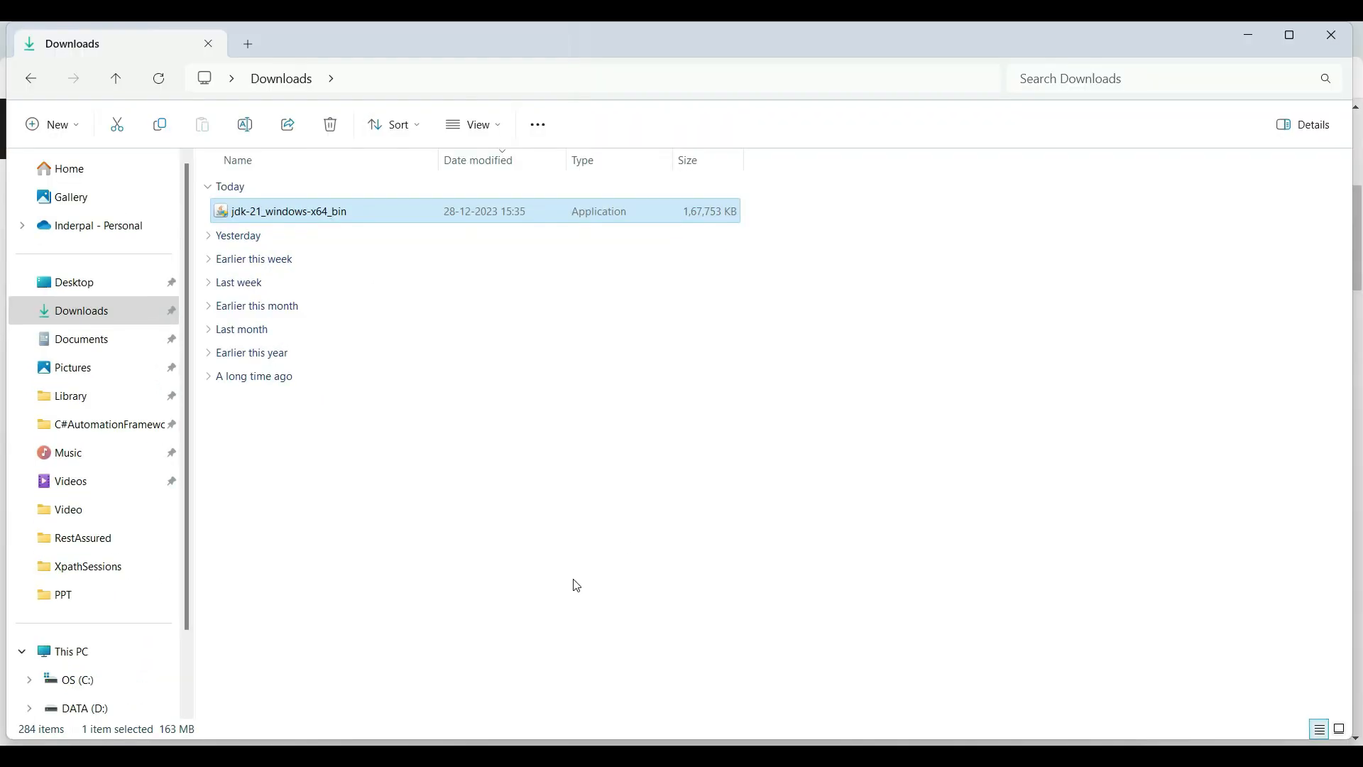
click(100, 678)
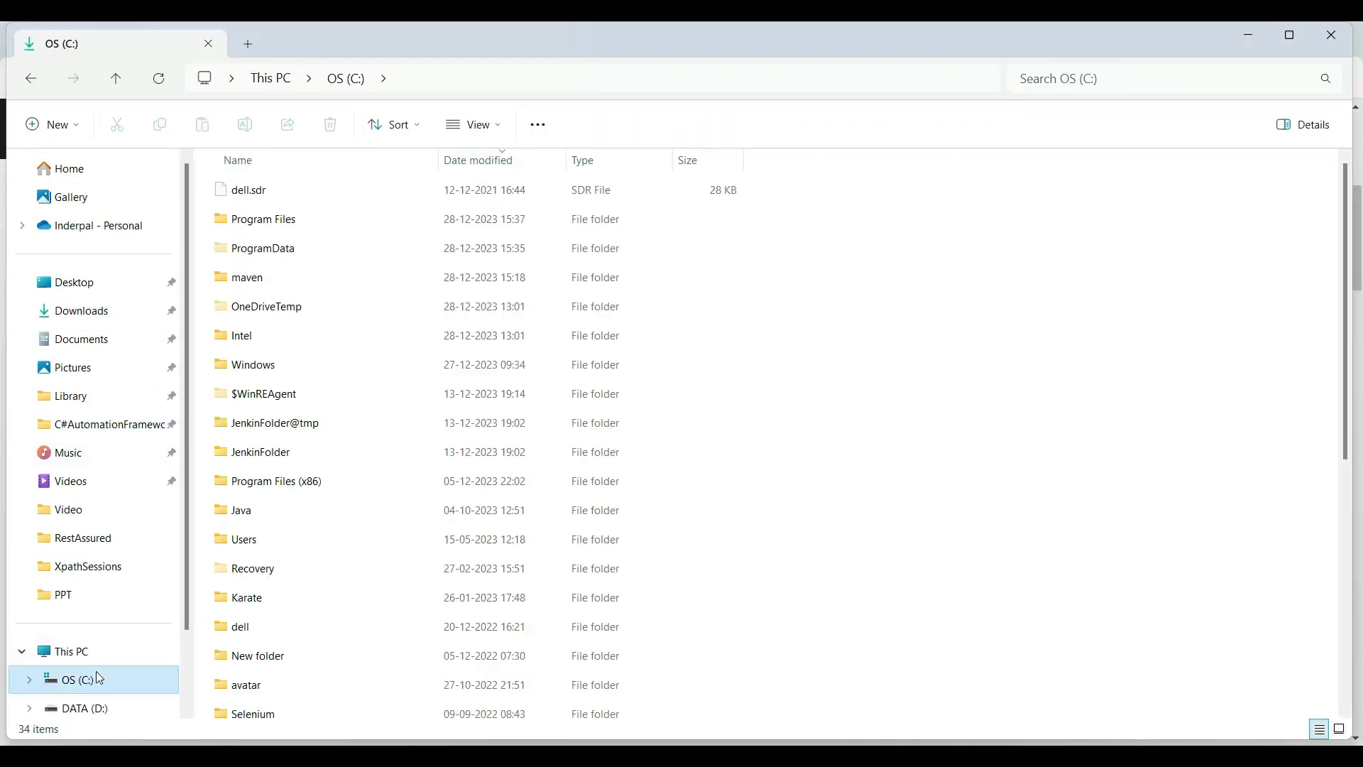
click(277, 419)
click(277, 480)
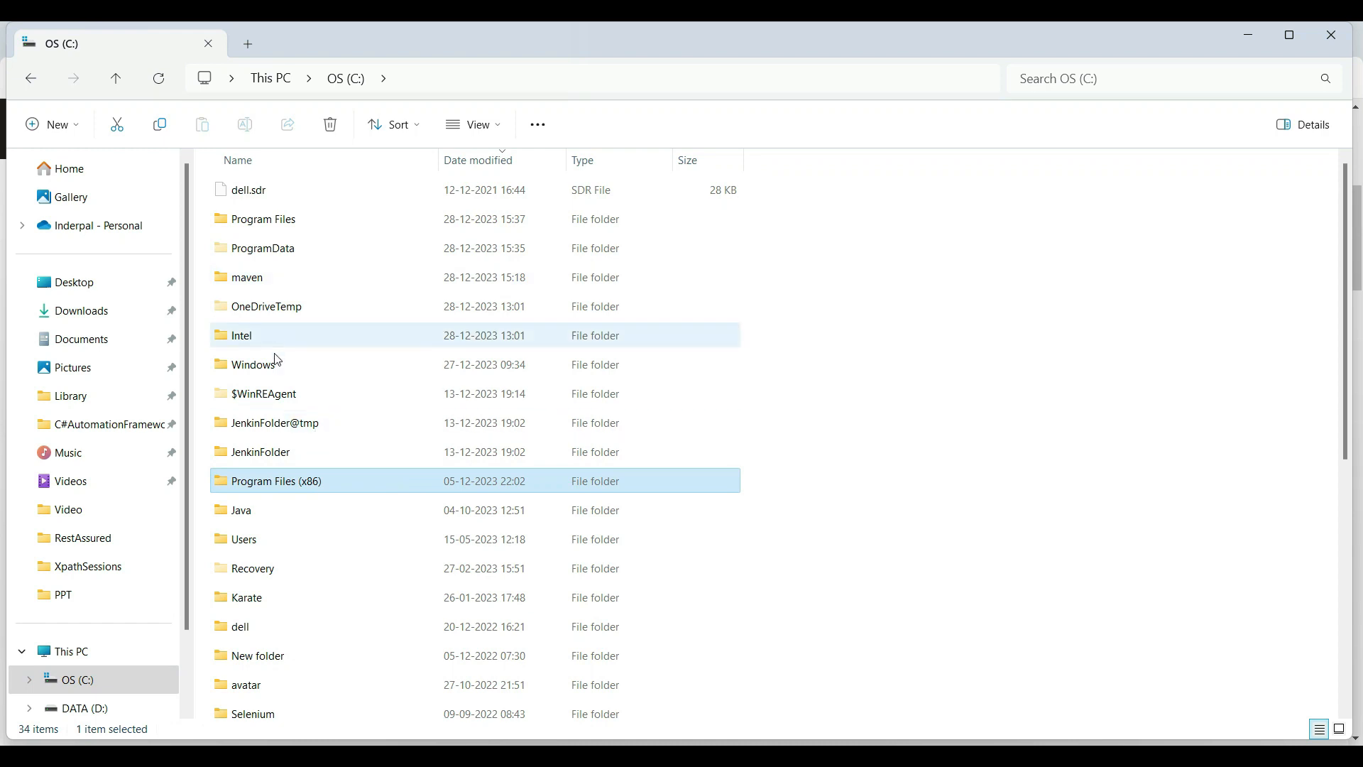
double_click(270, 226)
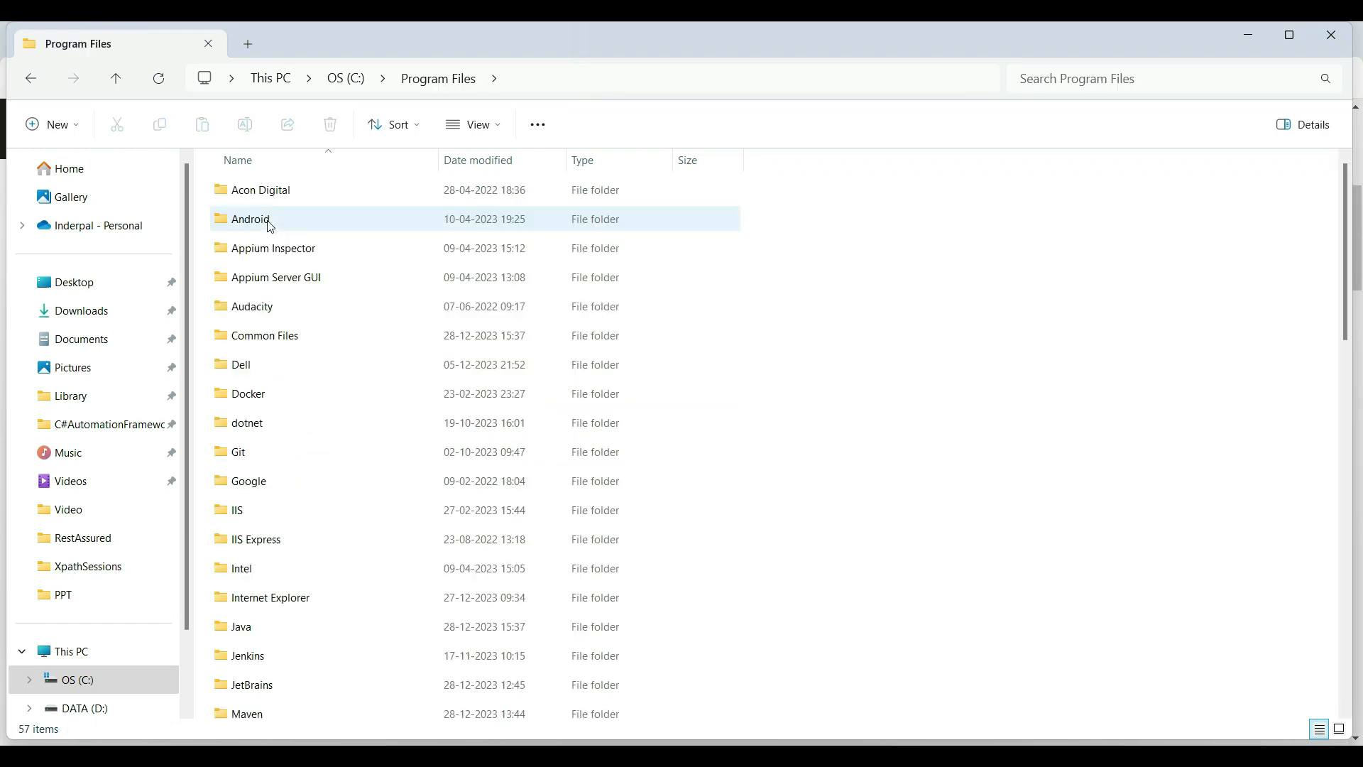
click(263, 275)
key(j)
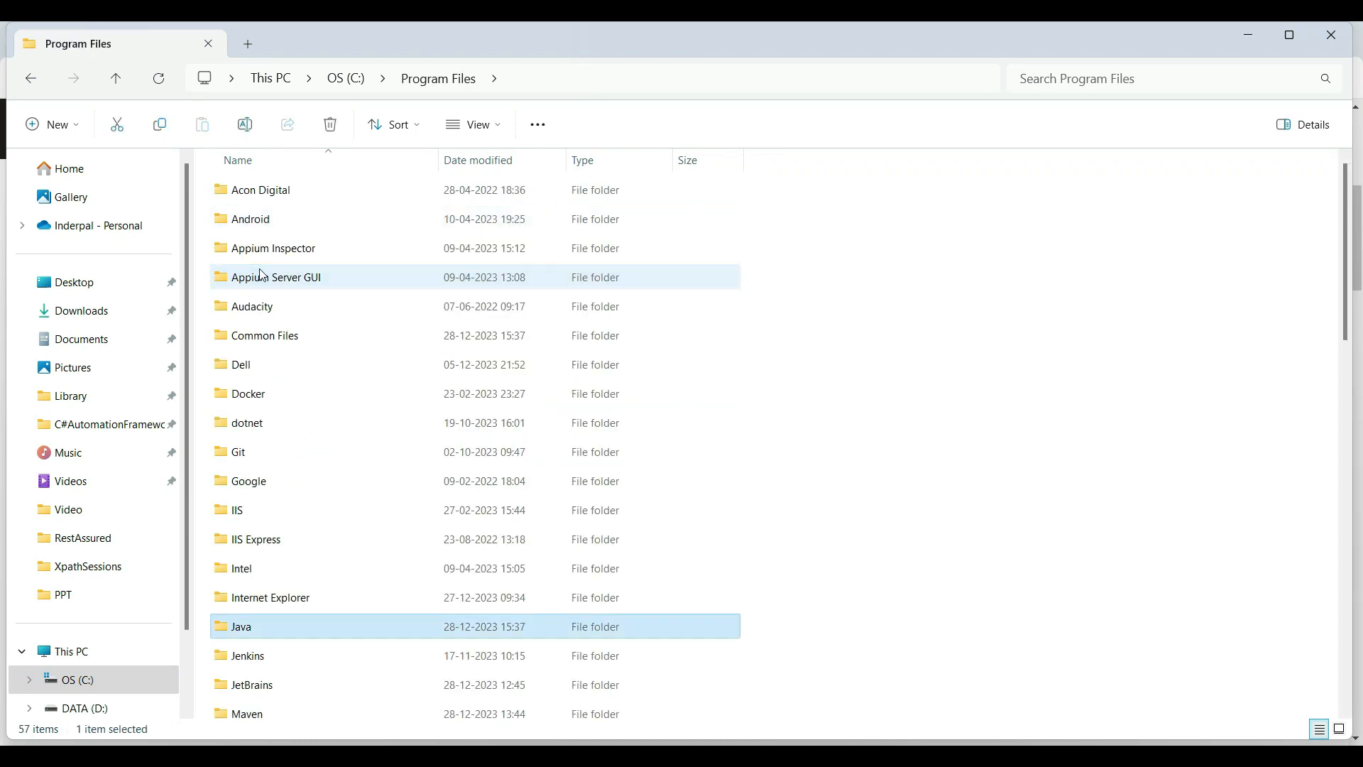
double_click(273, 627)
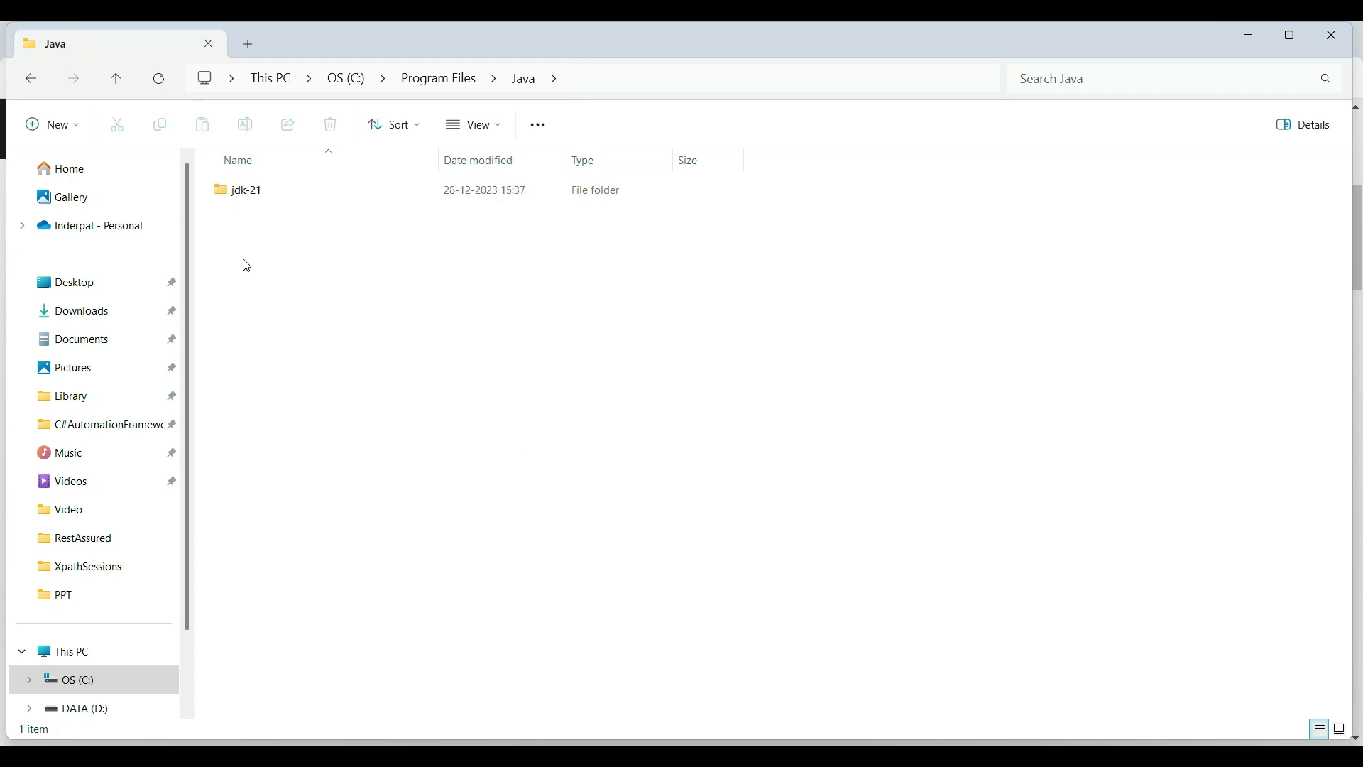
click(261, 200)
double_click(262, 201)
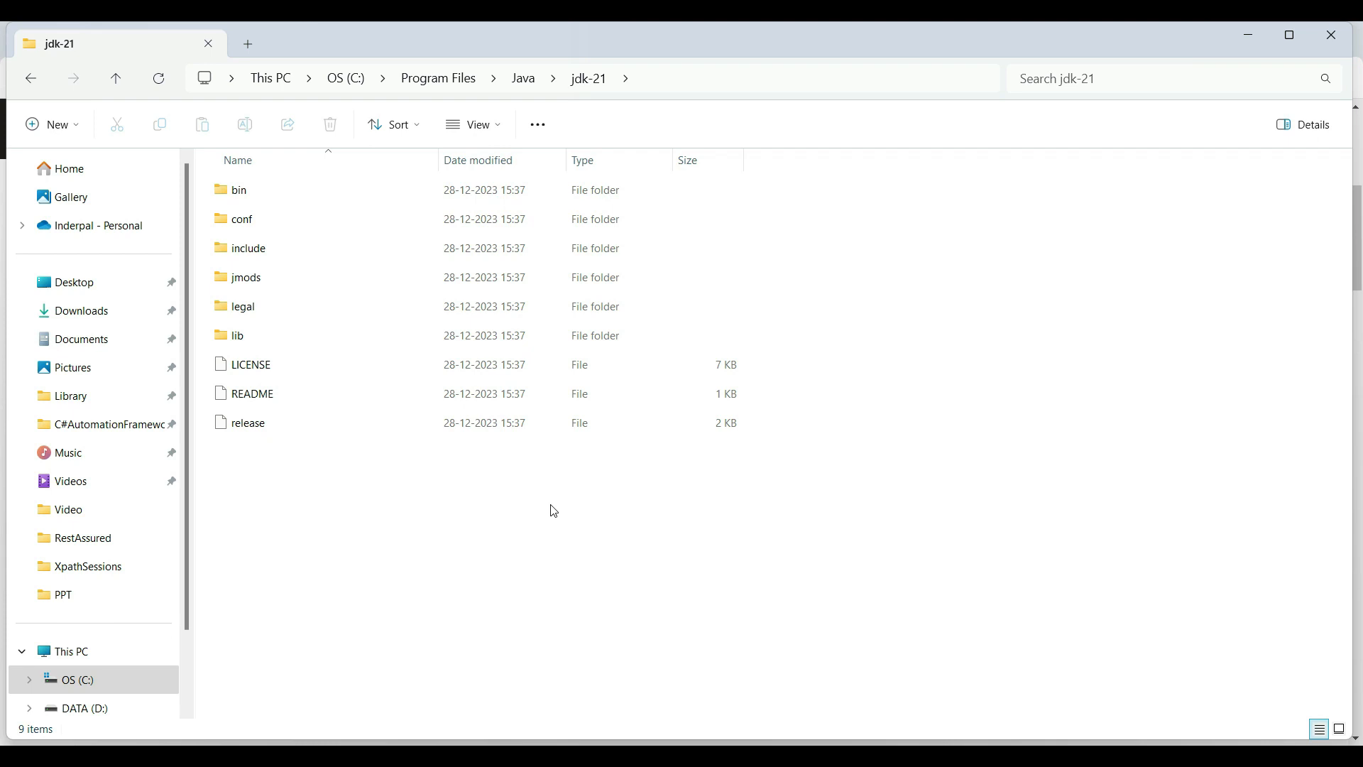
click(671, 79)
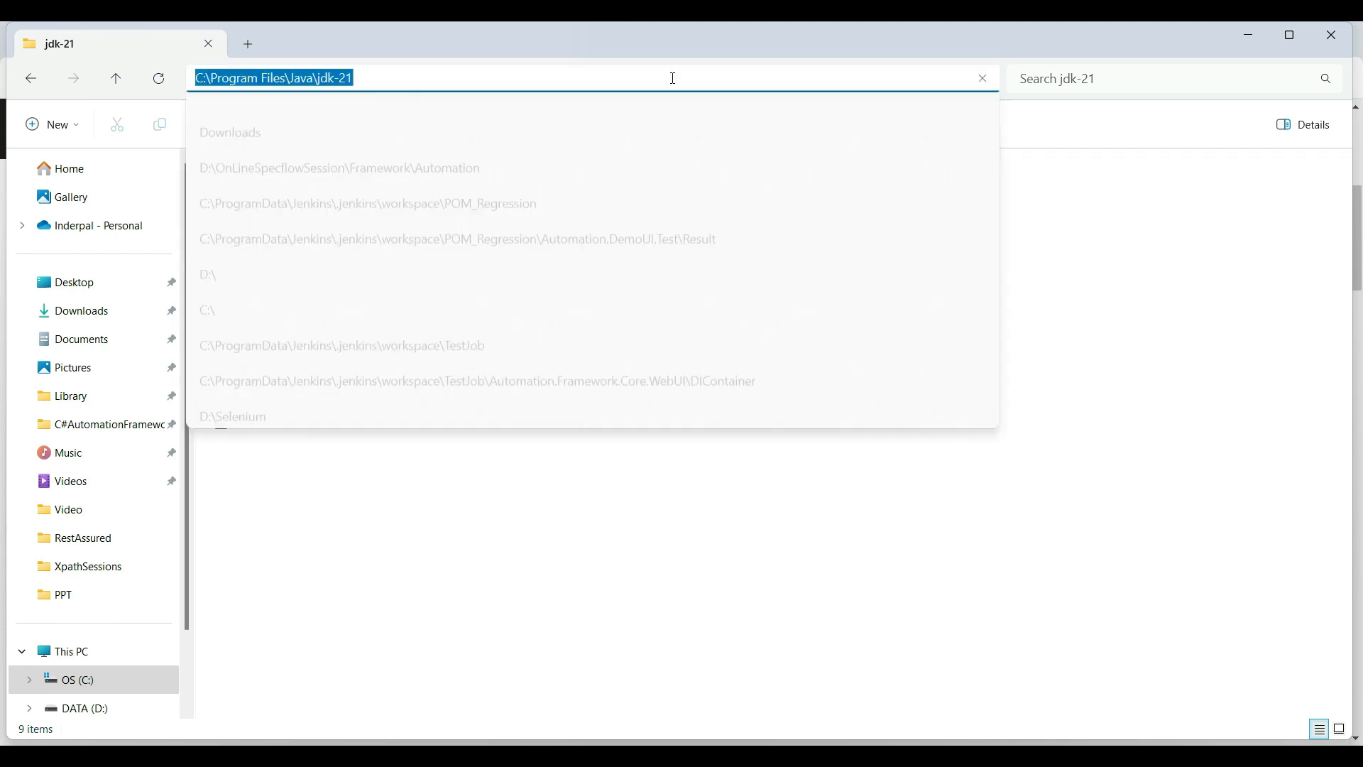
click(687, 484)
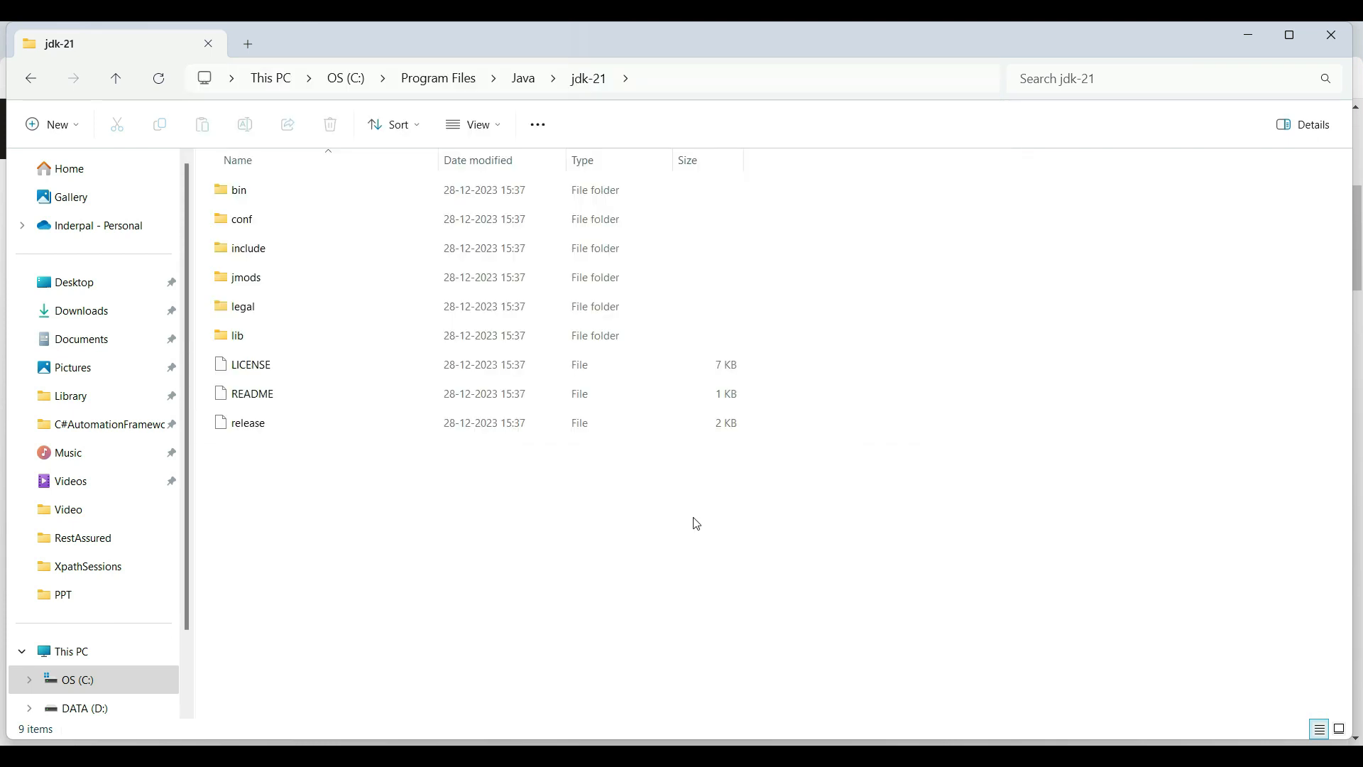
Step: Search Windows for "env", open the system environment variables settings and bring up the Environment Variables dialog
key(super)
text(env)
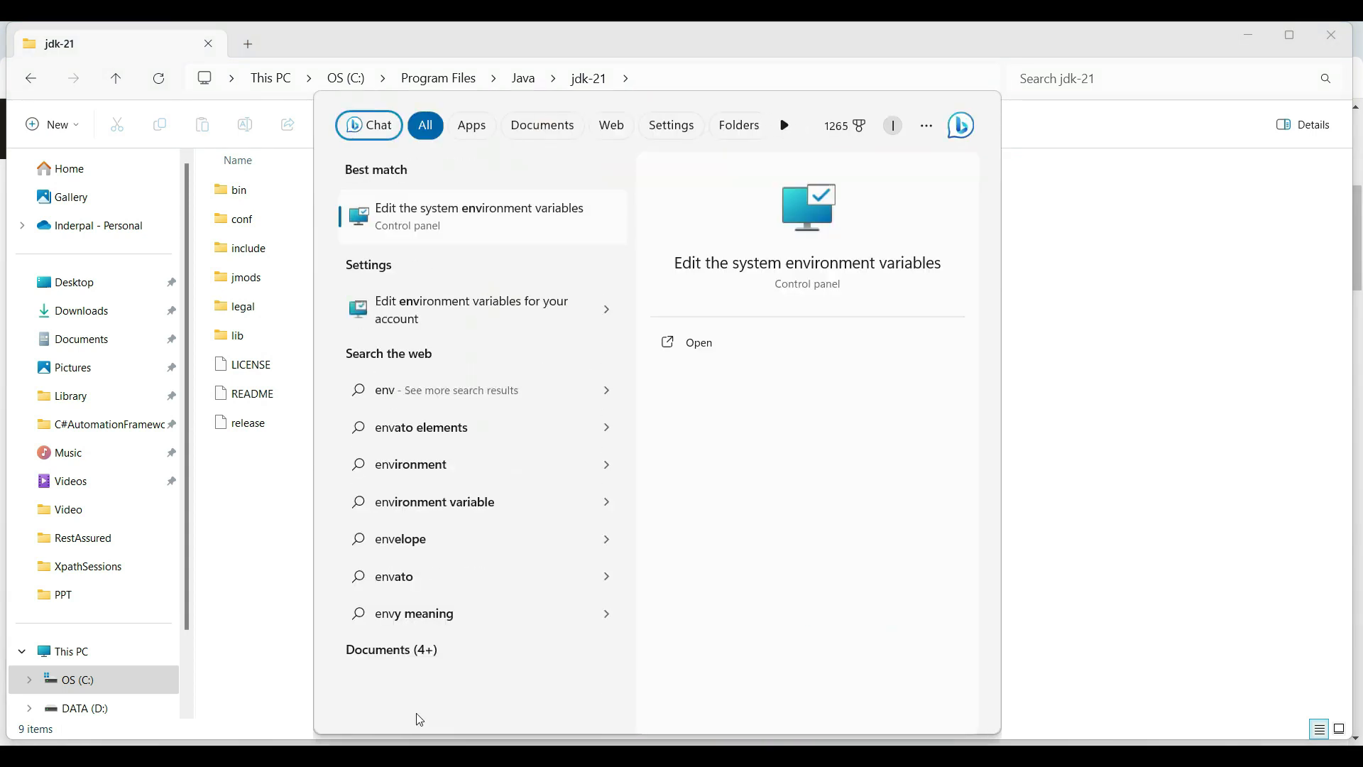
click(528, 215)
drag(326, 119, 605, 139)
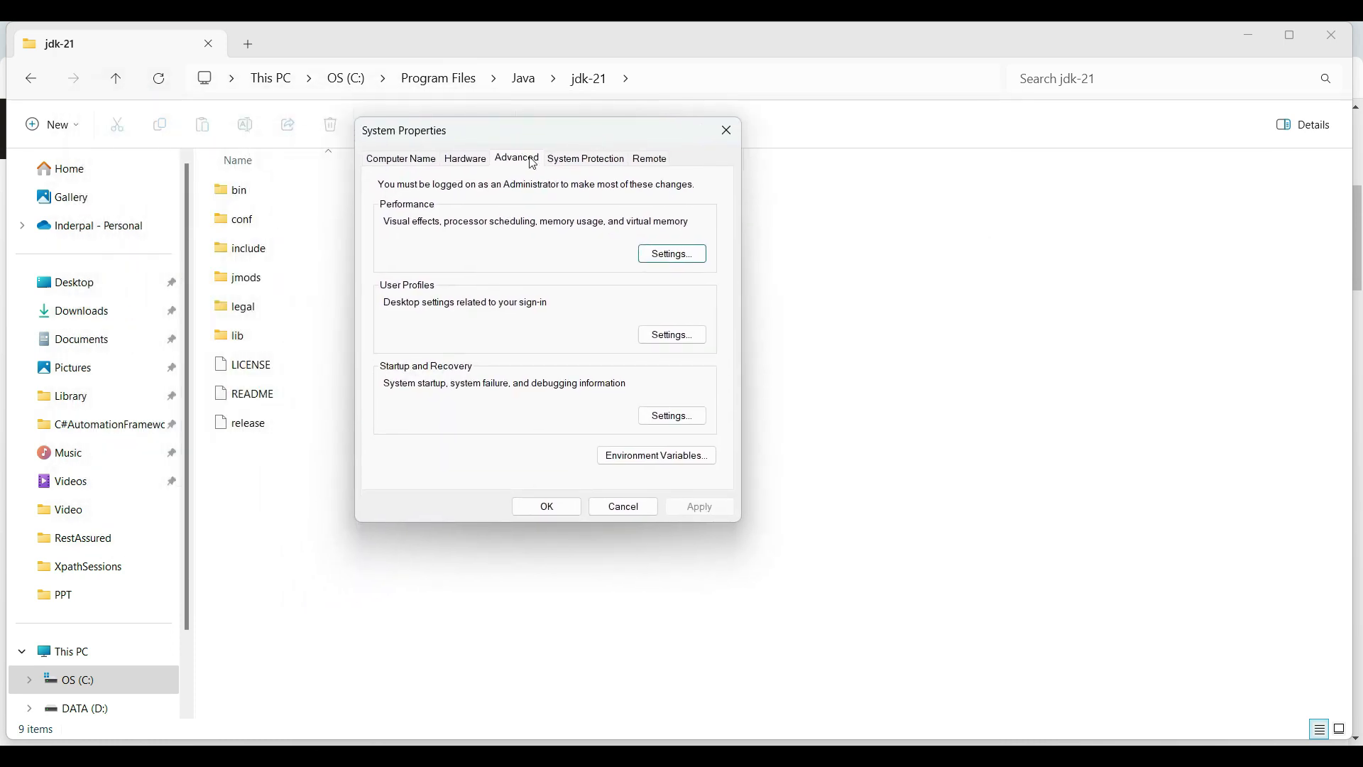
click(678, 458)
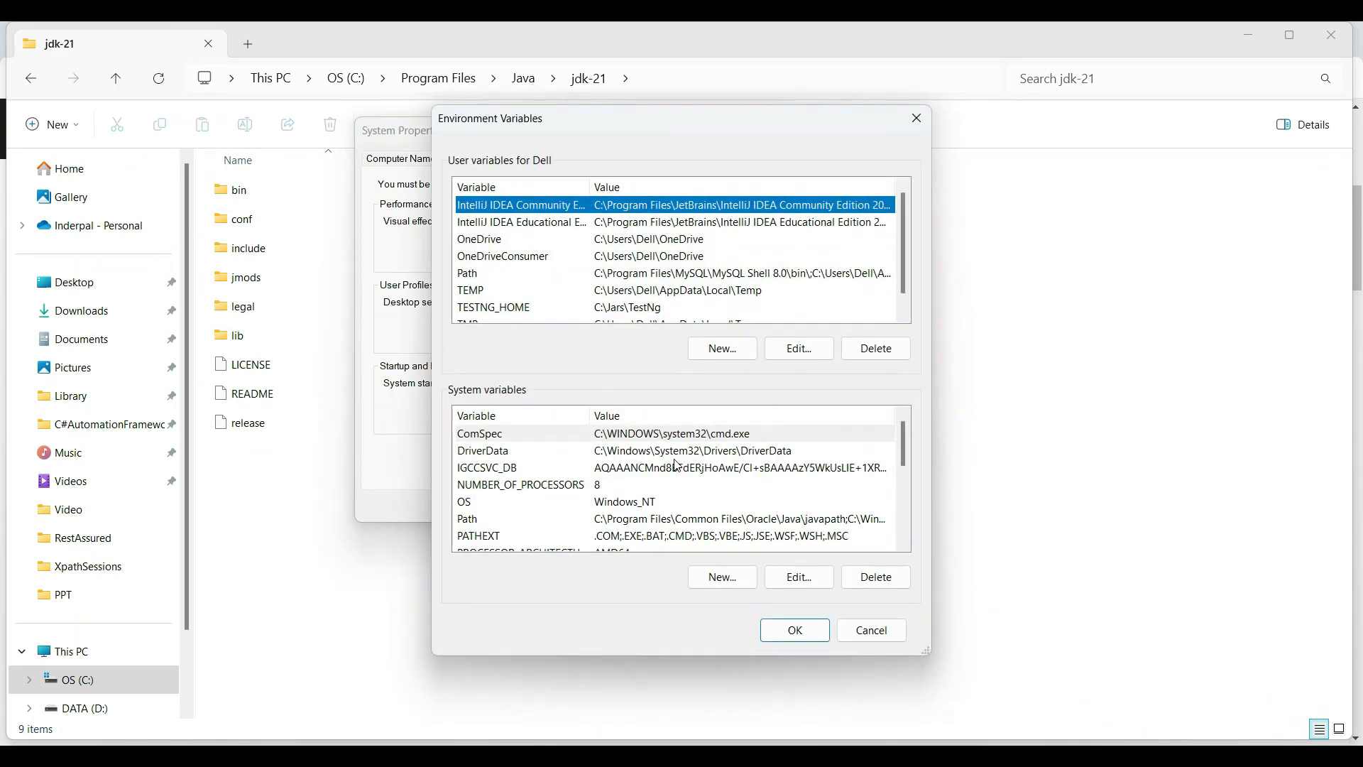
drag(625, 114, 615, 83)
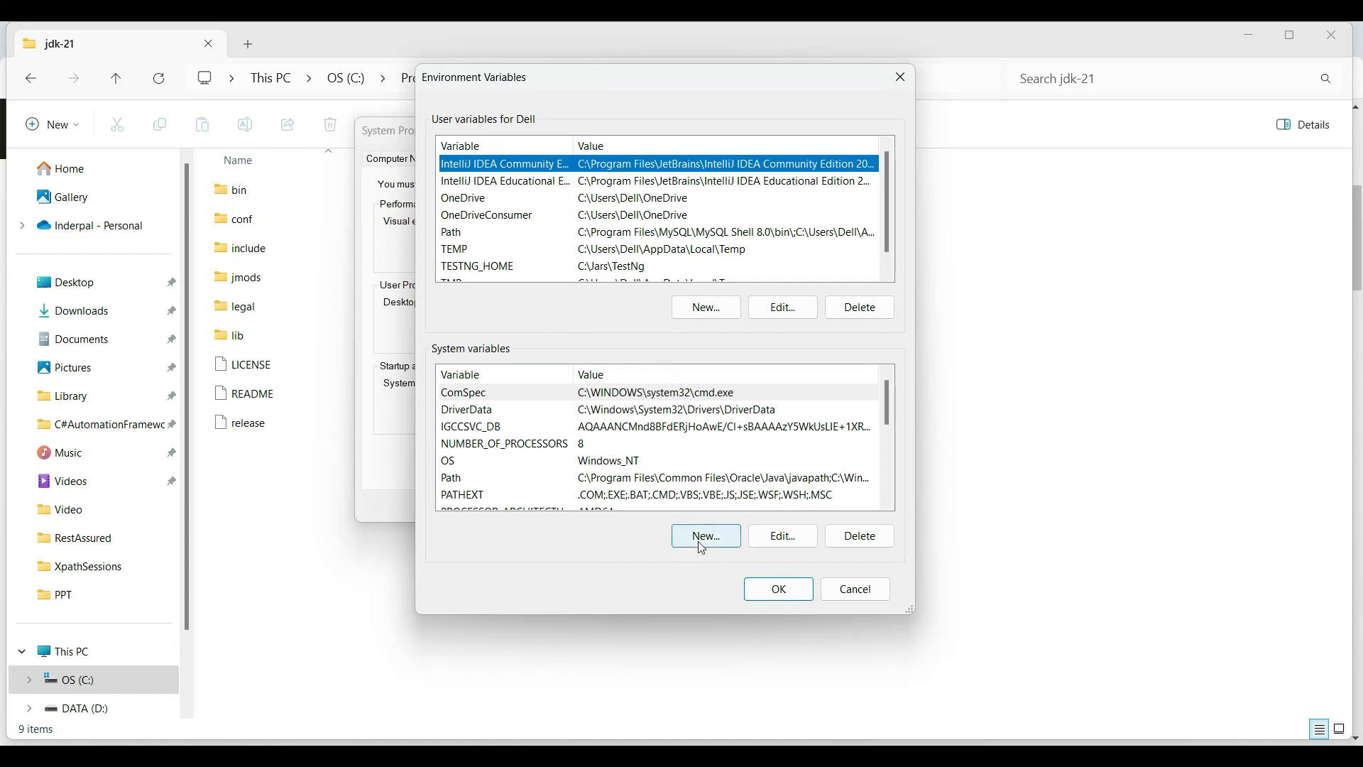
Step: Create a new system variable JAVA_HOME with the value C:\Program Files\Java\jdk-21, copying the path from File Explorer
click(727, 541)
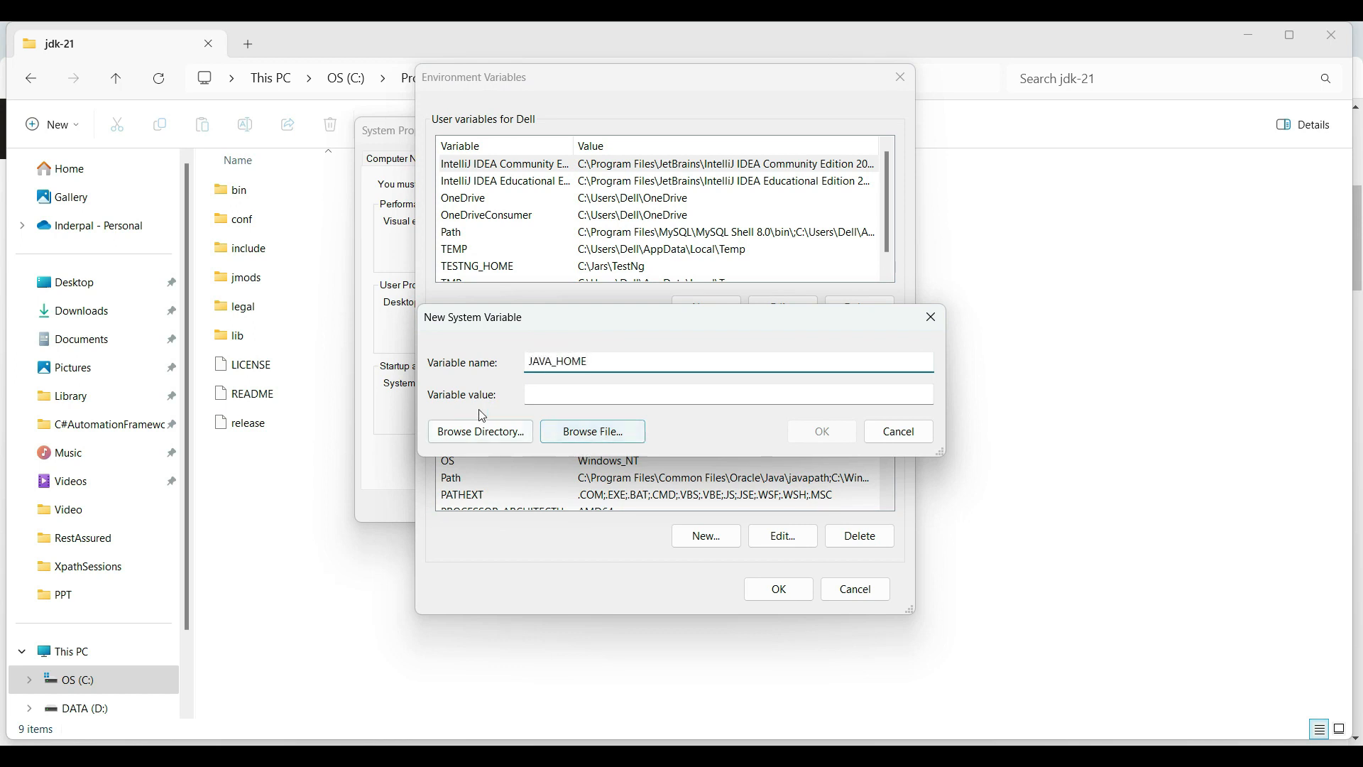
click(319, 319)
click(644, 81)
key(ctrl+c)
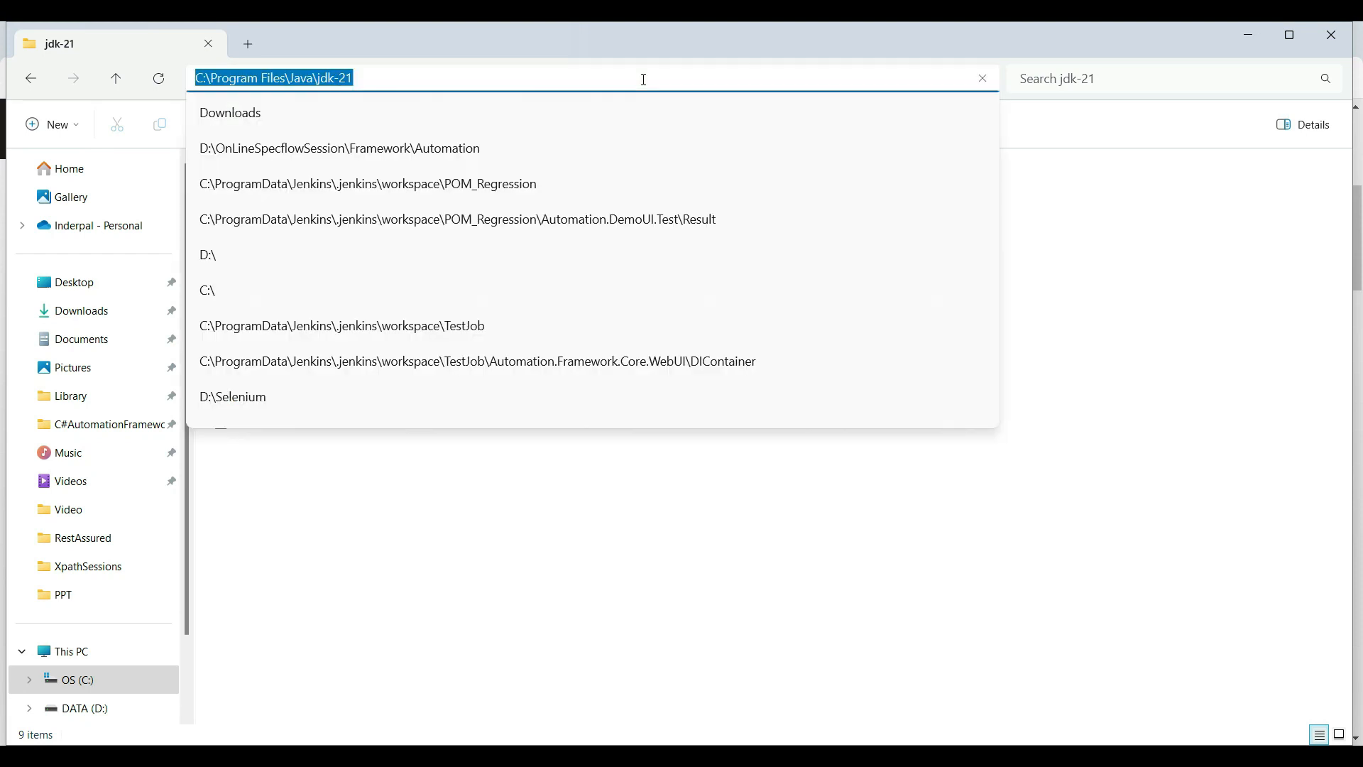
click(1026, 756)
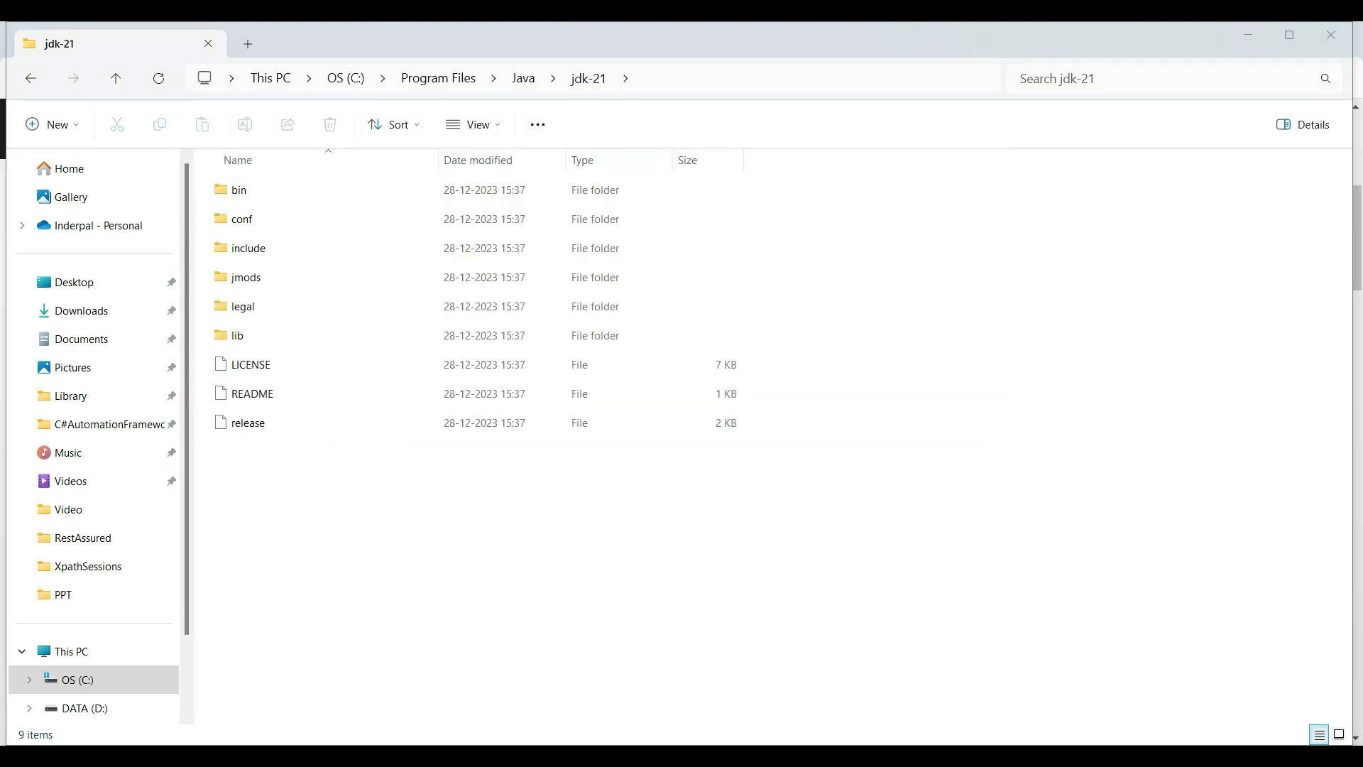
click(628, 391)
key(ctrl+v)
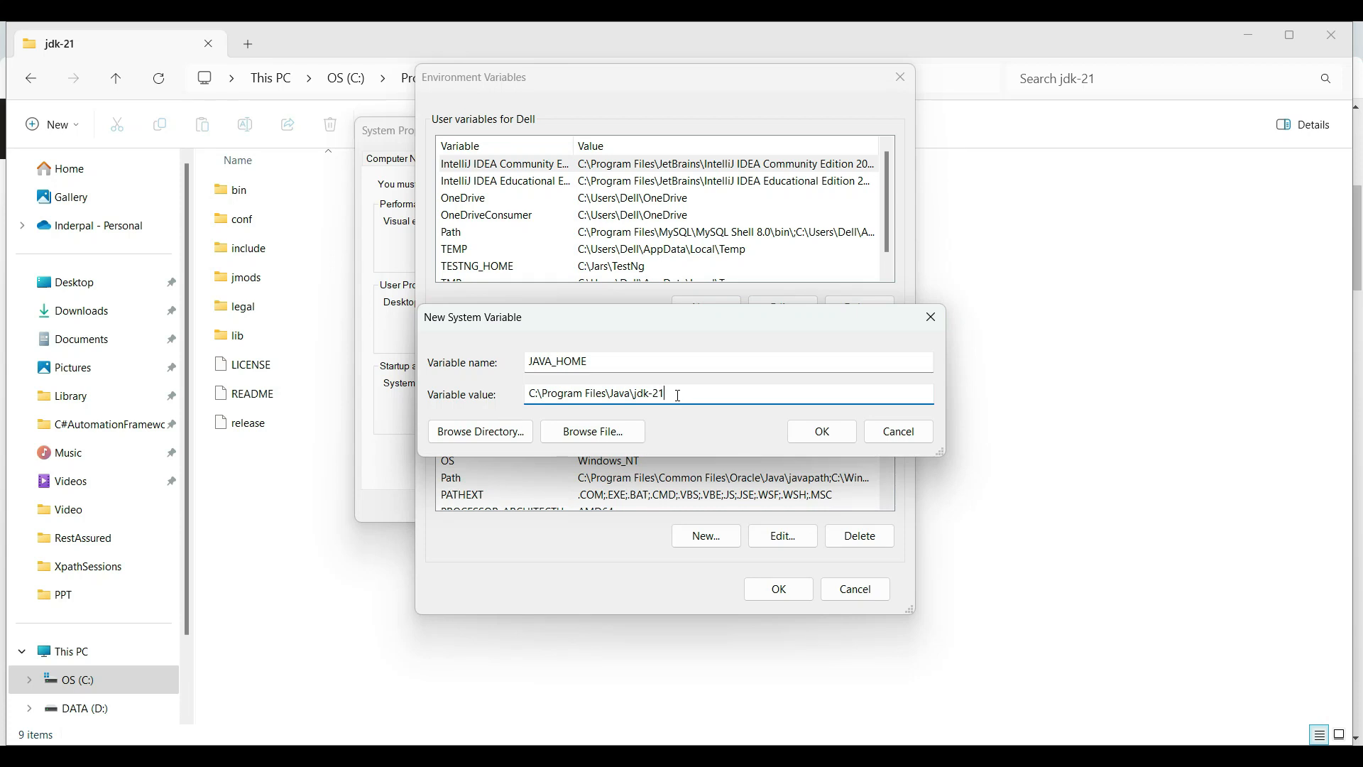
click(823, 431)
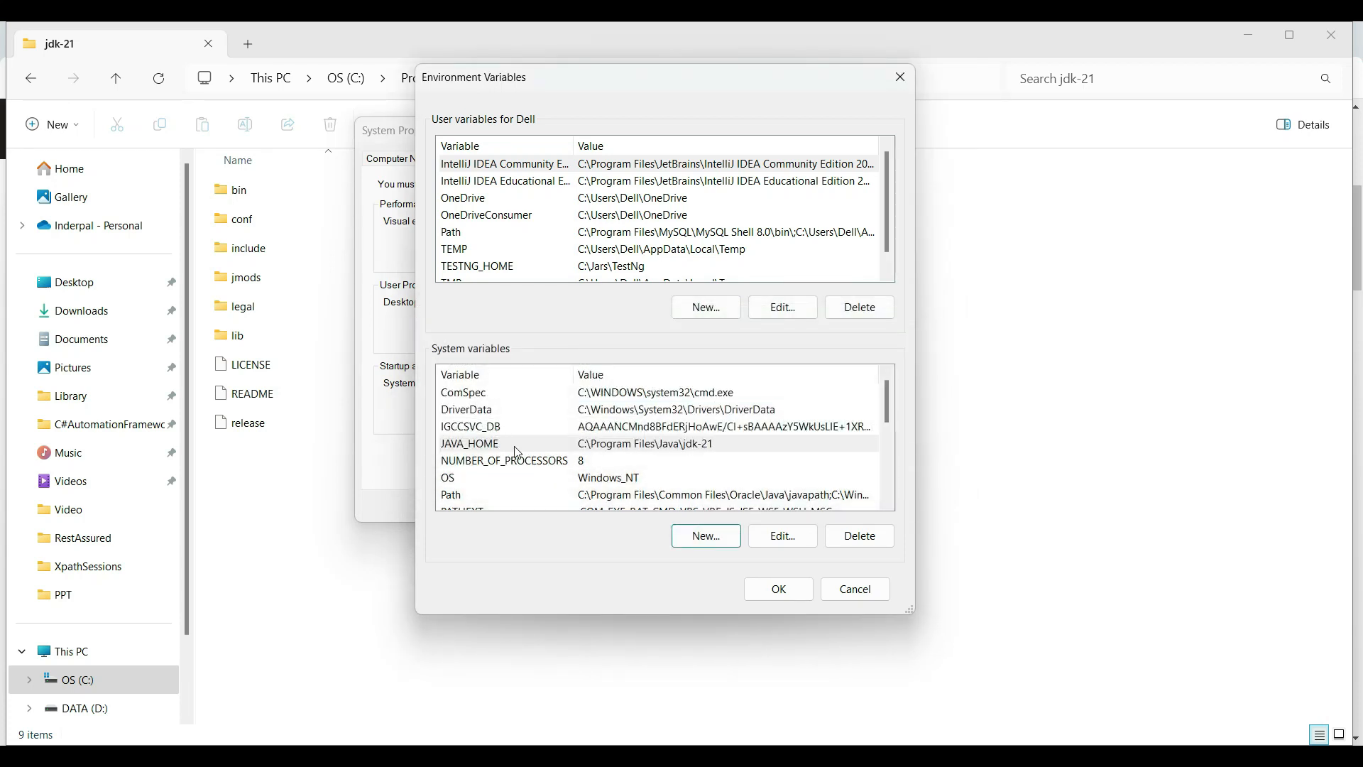
Step: Add the JDK's bin folder path, C:\Program Files\Java\jdk-21\bin, copied from File Explorer, as a new entry in the system Path variable
click(499, 497)
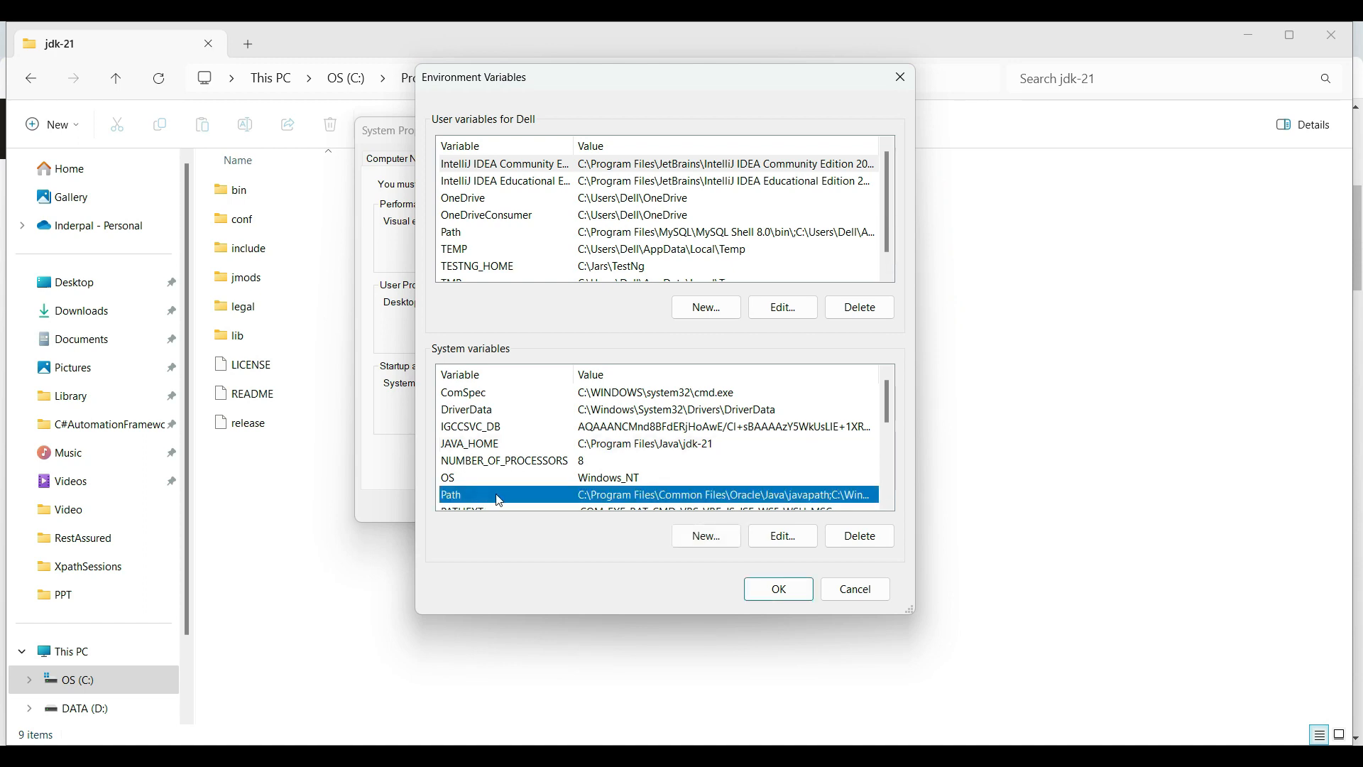
click(780, 537)
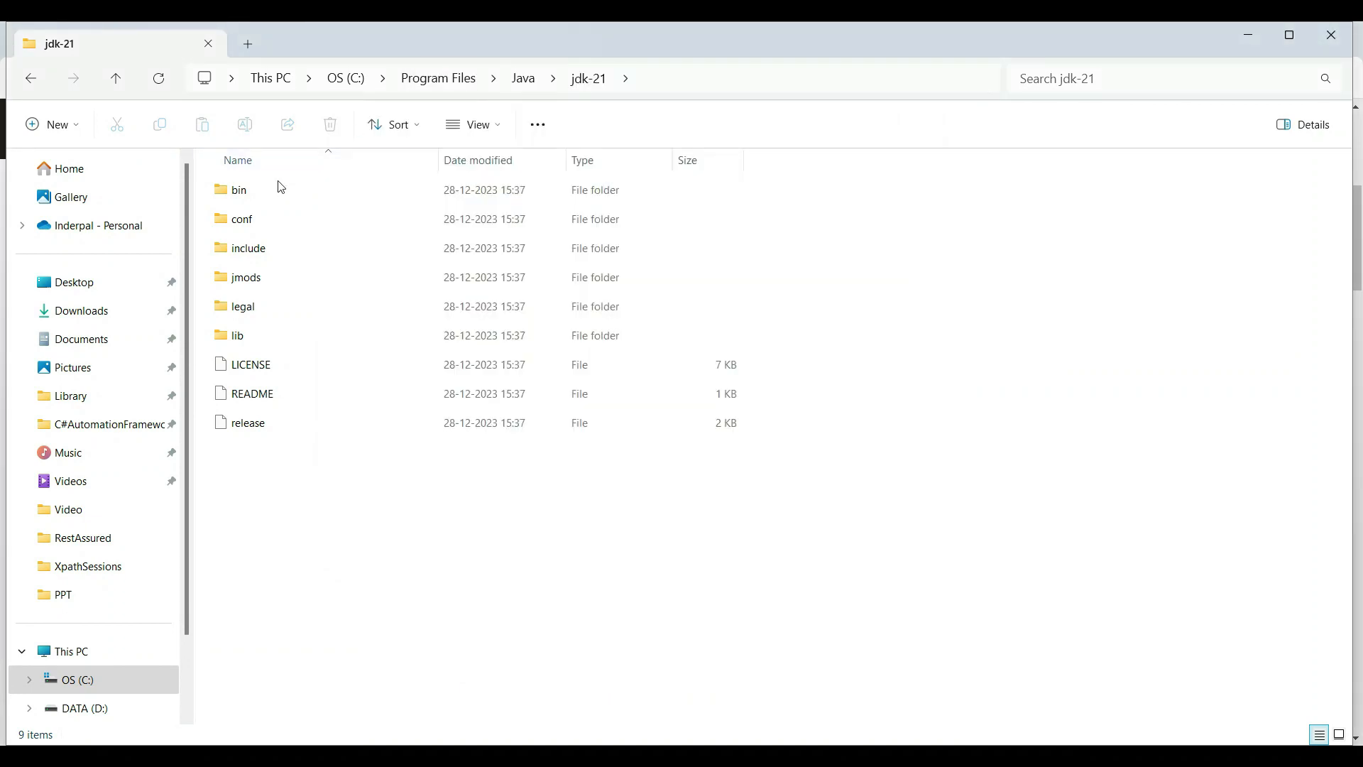
double_click(245, 190)
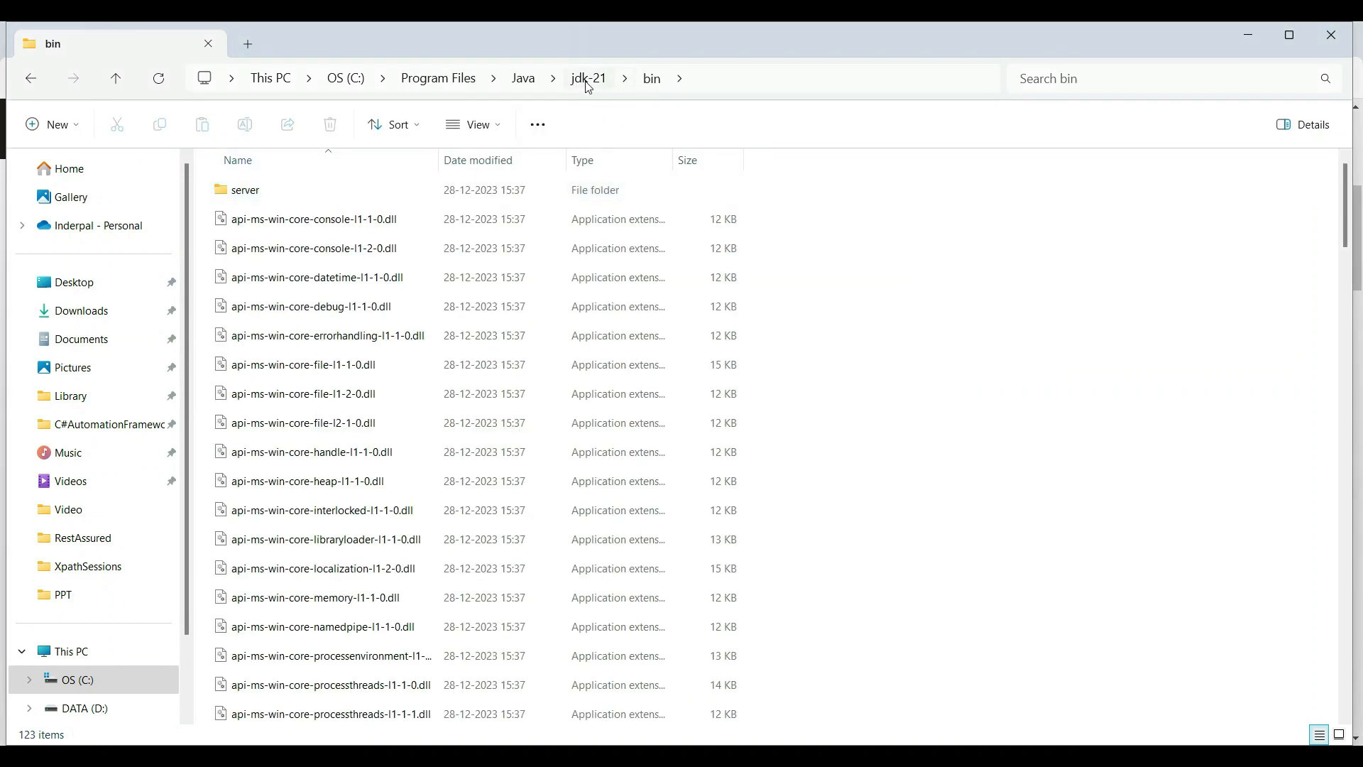
click(729, 83)
key(ctrl+c)
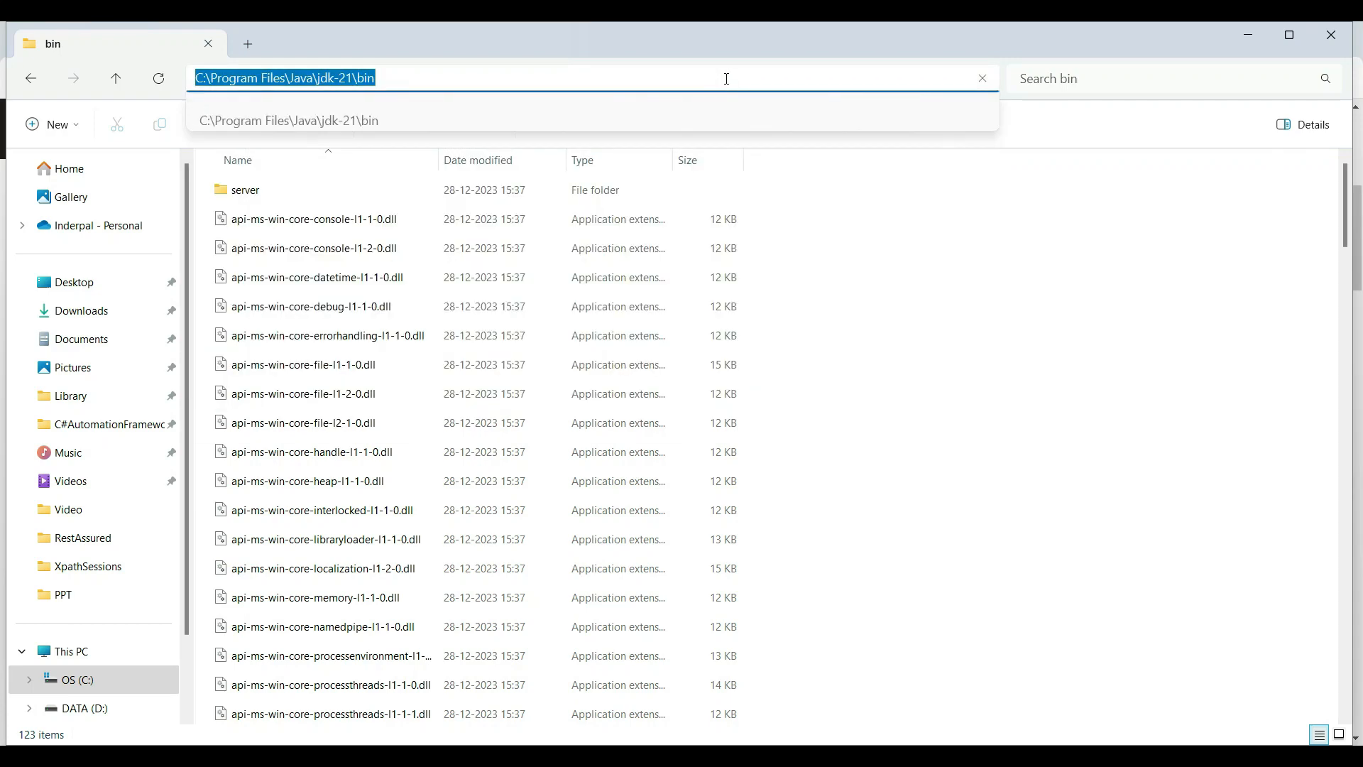
key(alt+Tab)
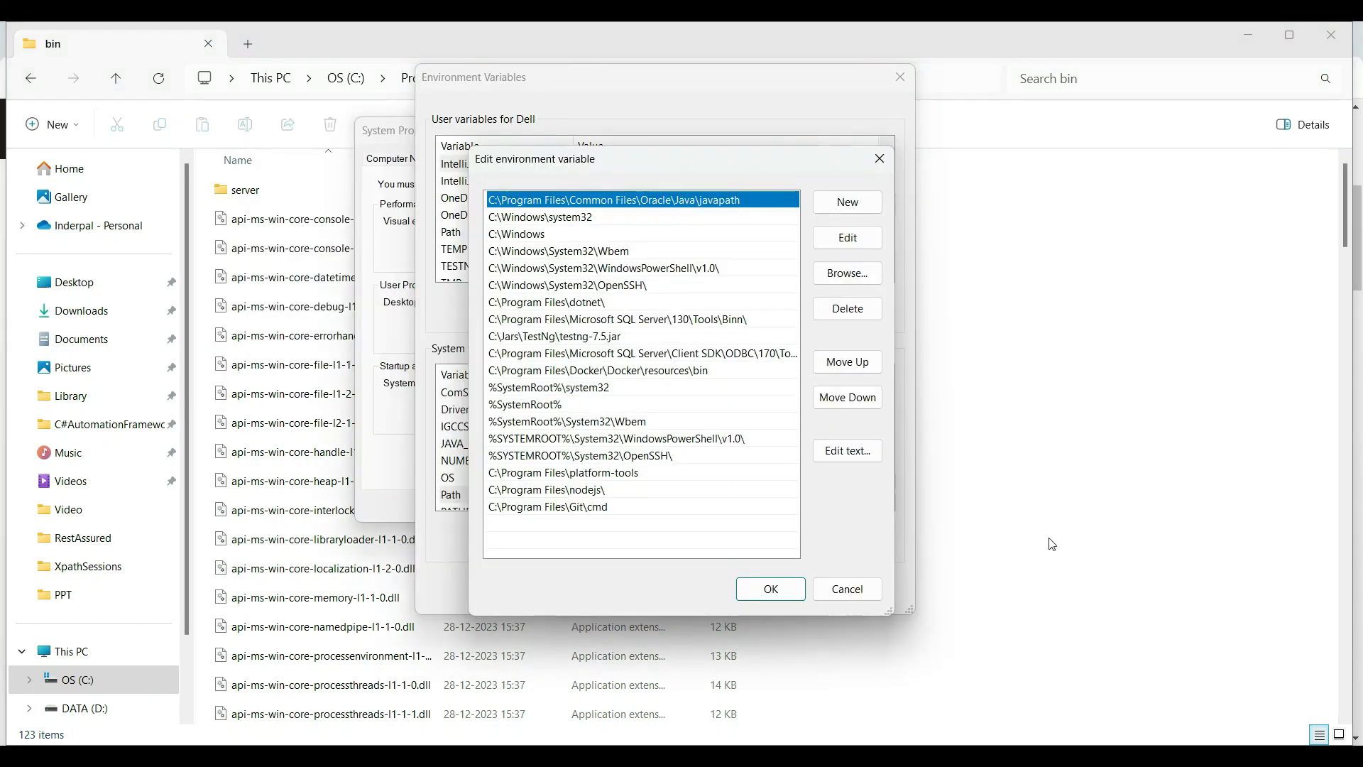
click(855, 206)
key(ctrl+v)
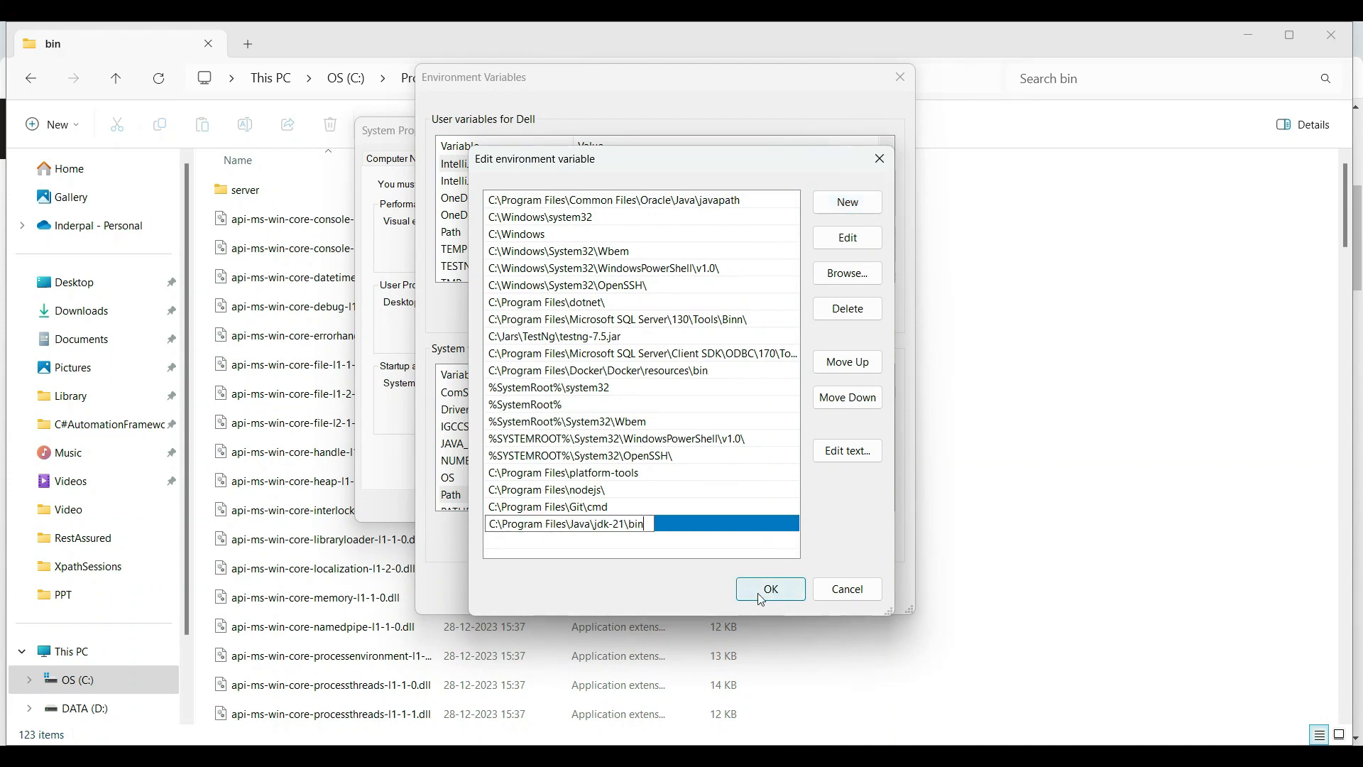
click(654, 555)
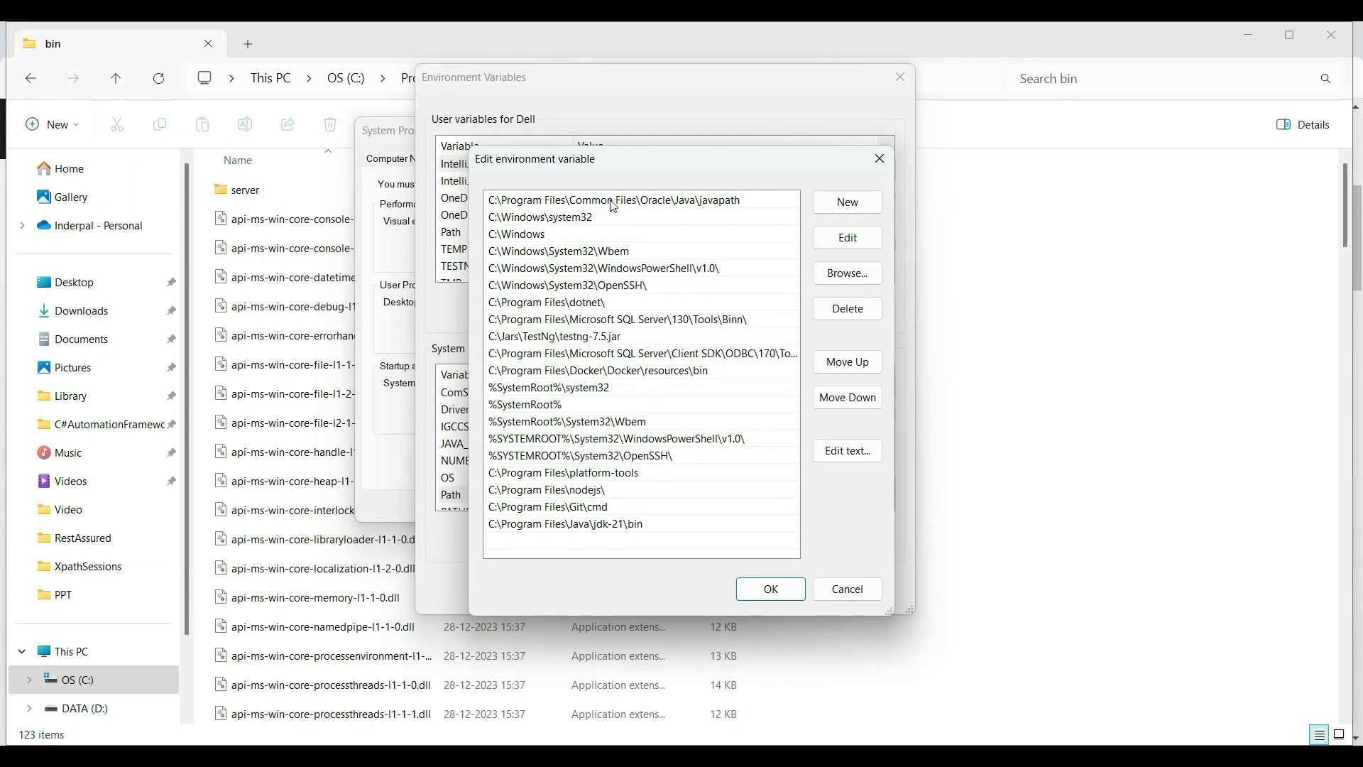
click(508, 206)
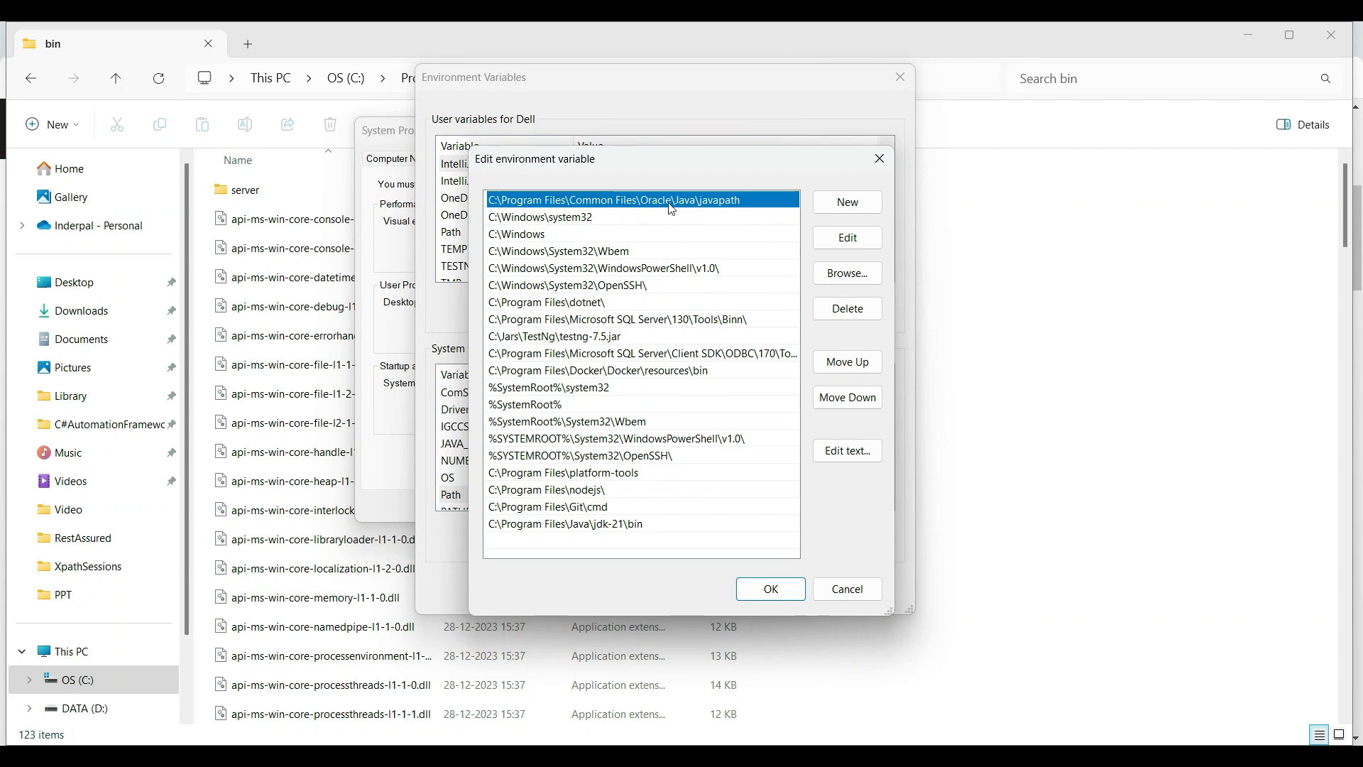
click(724, 217)
click(716, 205)
double_click(631, 201)
click(667, 217)
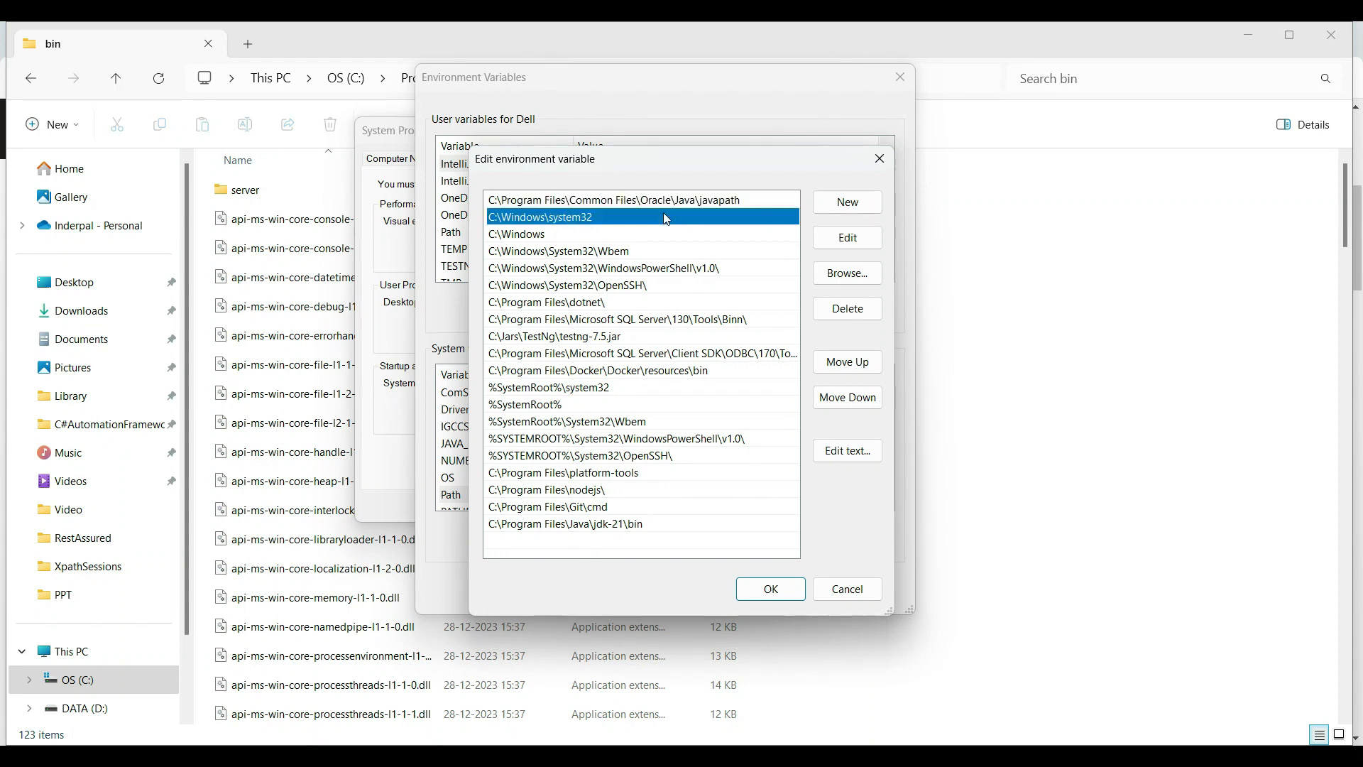
click(658, 200)
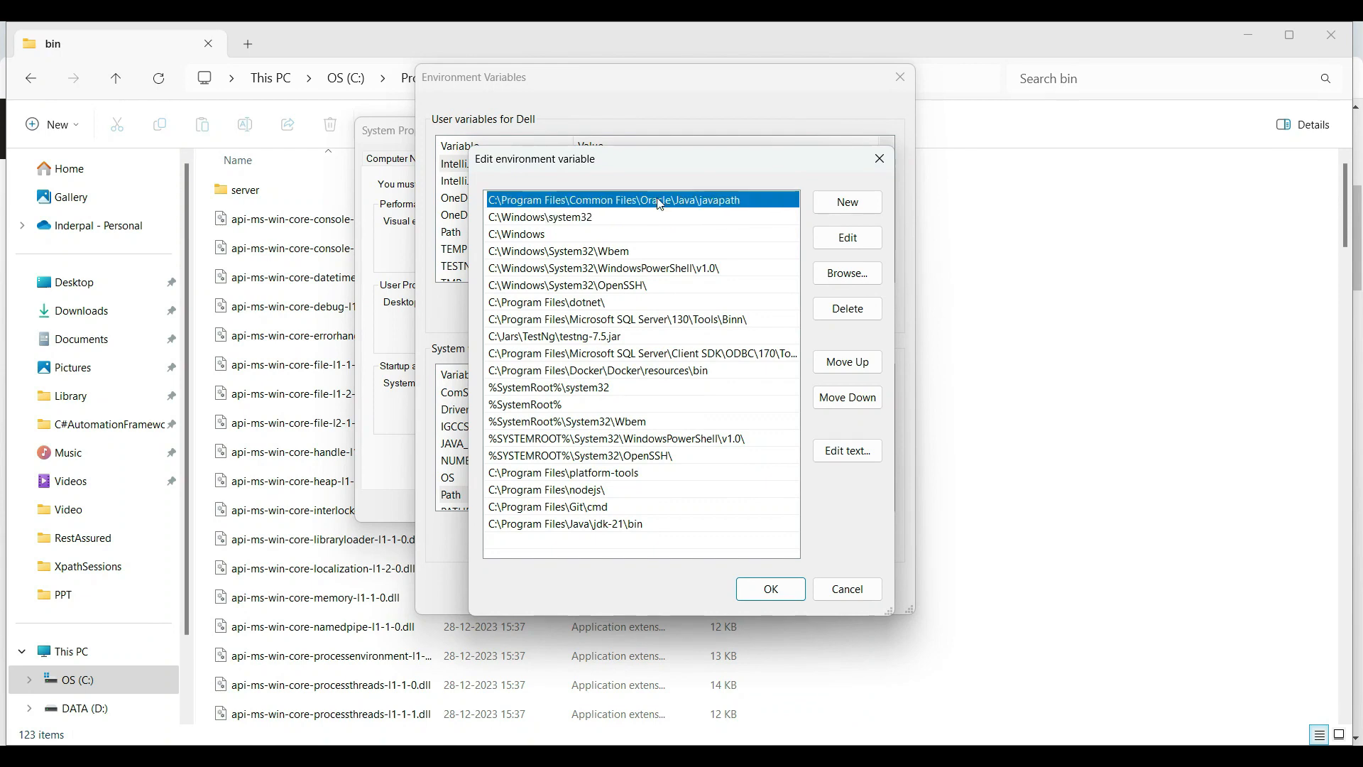
Step: Save the edited Path variable and close the Environment Variables and System Properties dialogs, keeping the changes
click(773, 592)
click(777, 588)
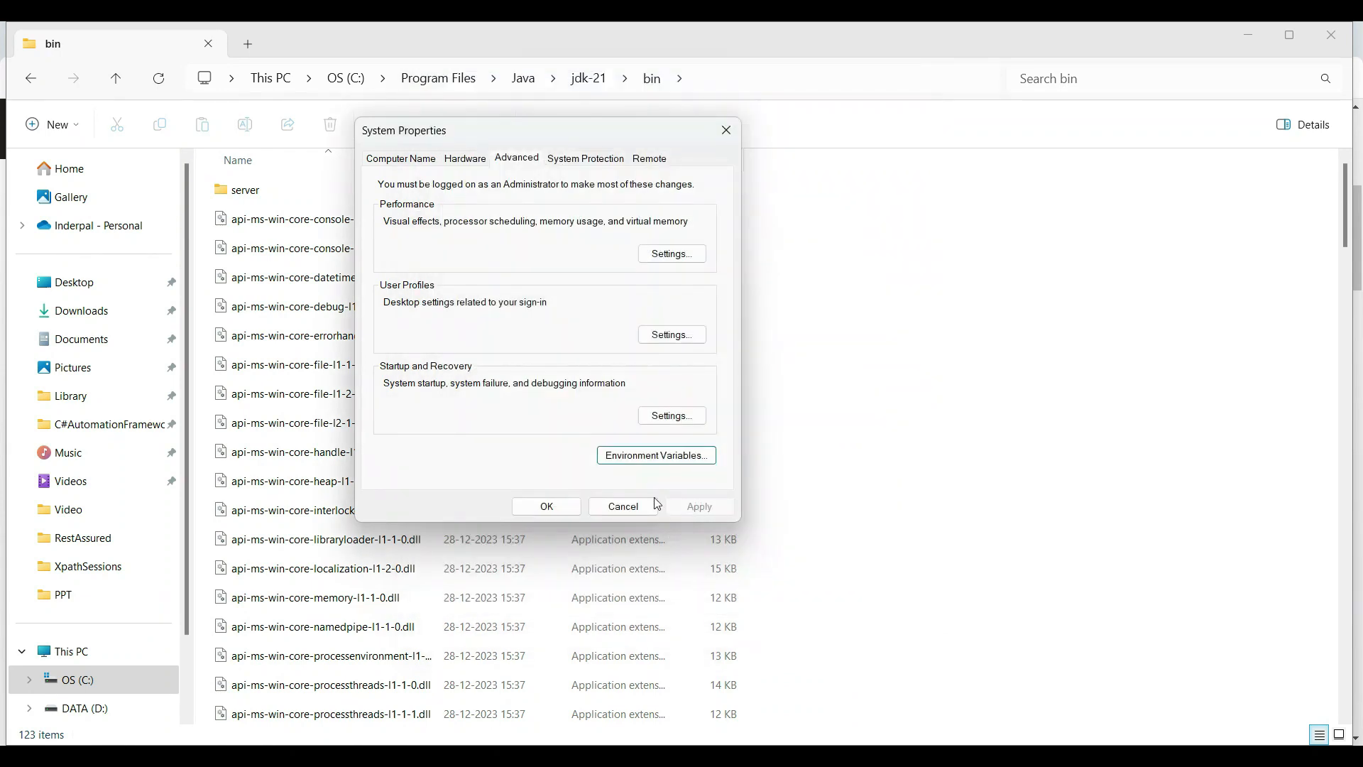
click(546, 506)
Step: Search Windows for "cmd", open Command Prompt and run java --version to check the installed Java version
key(super)
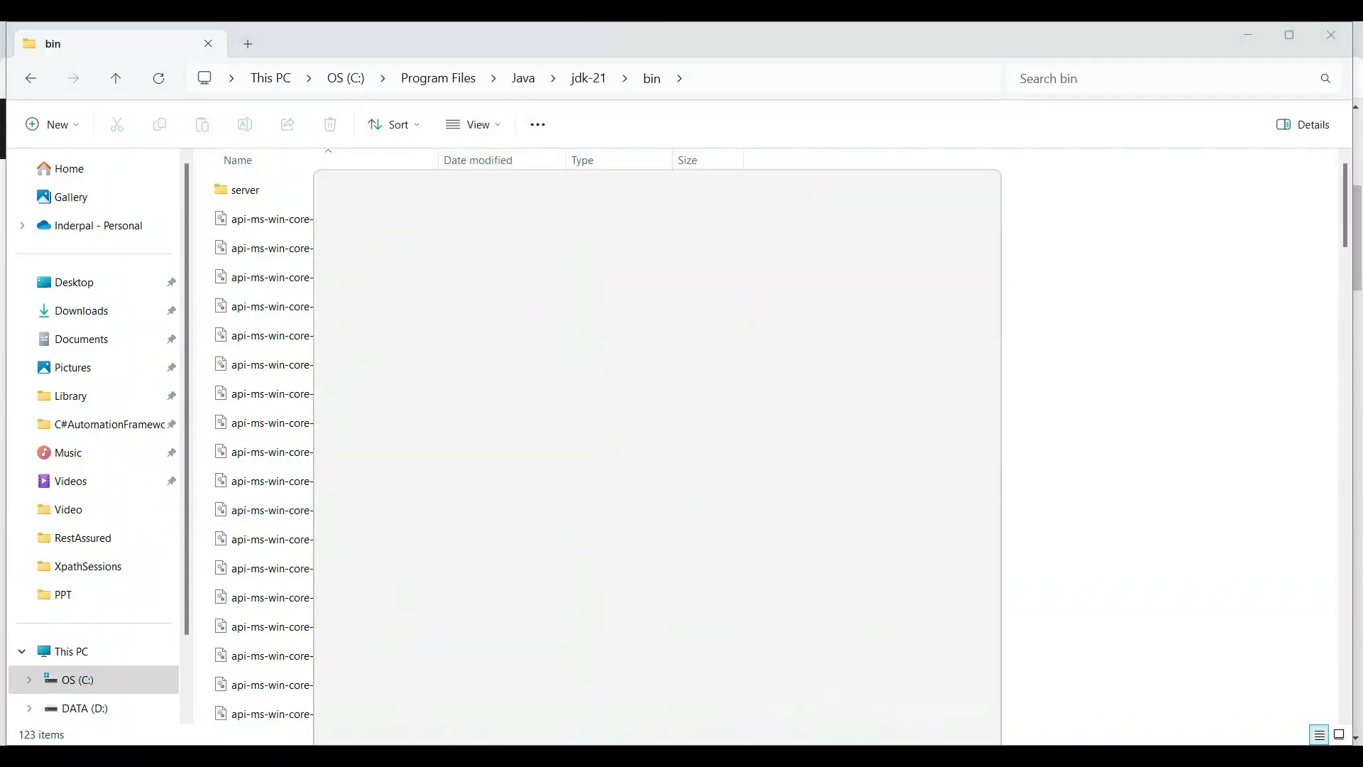
text(cmd)
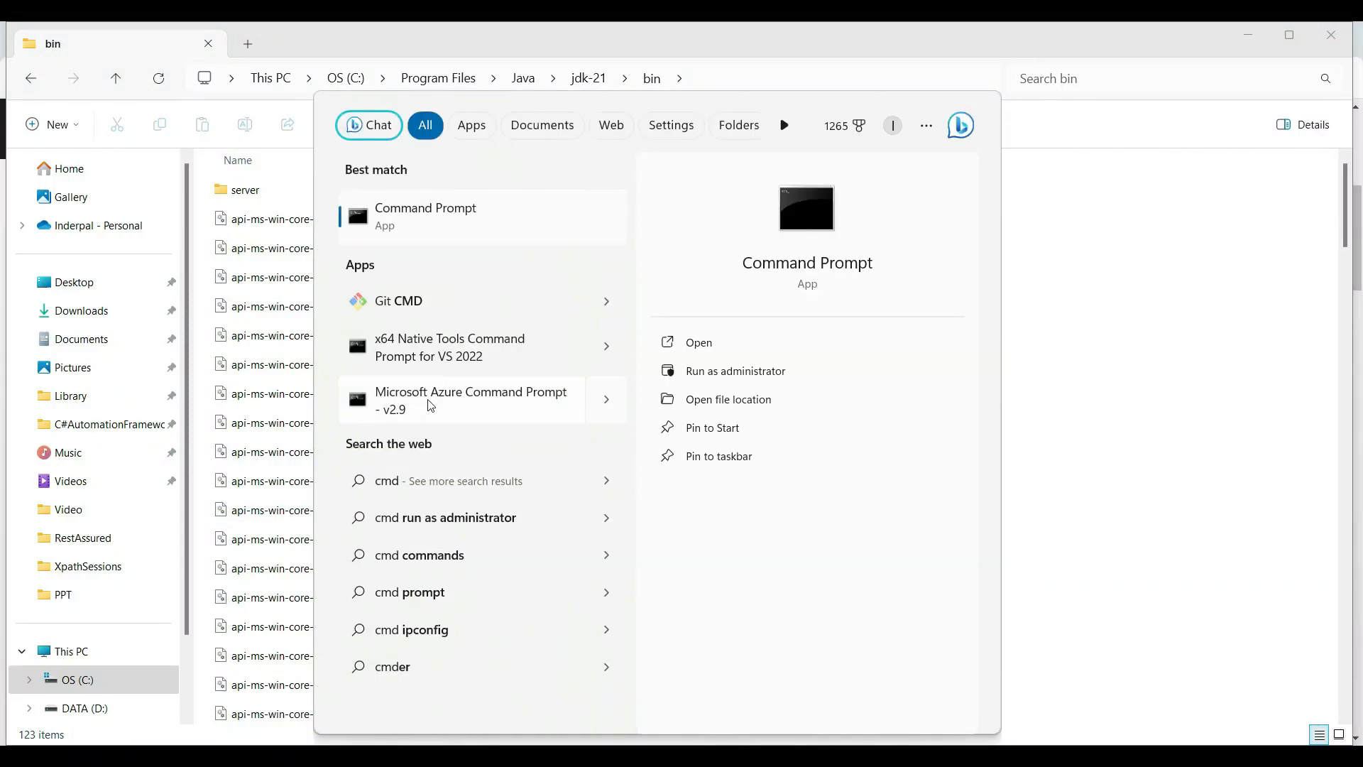
click(447, 217)
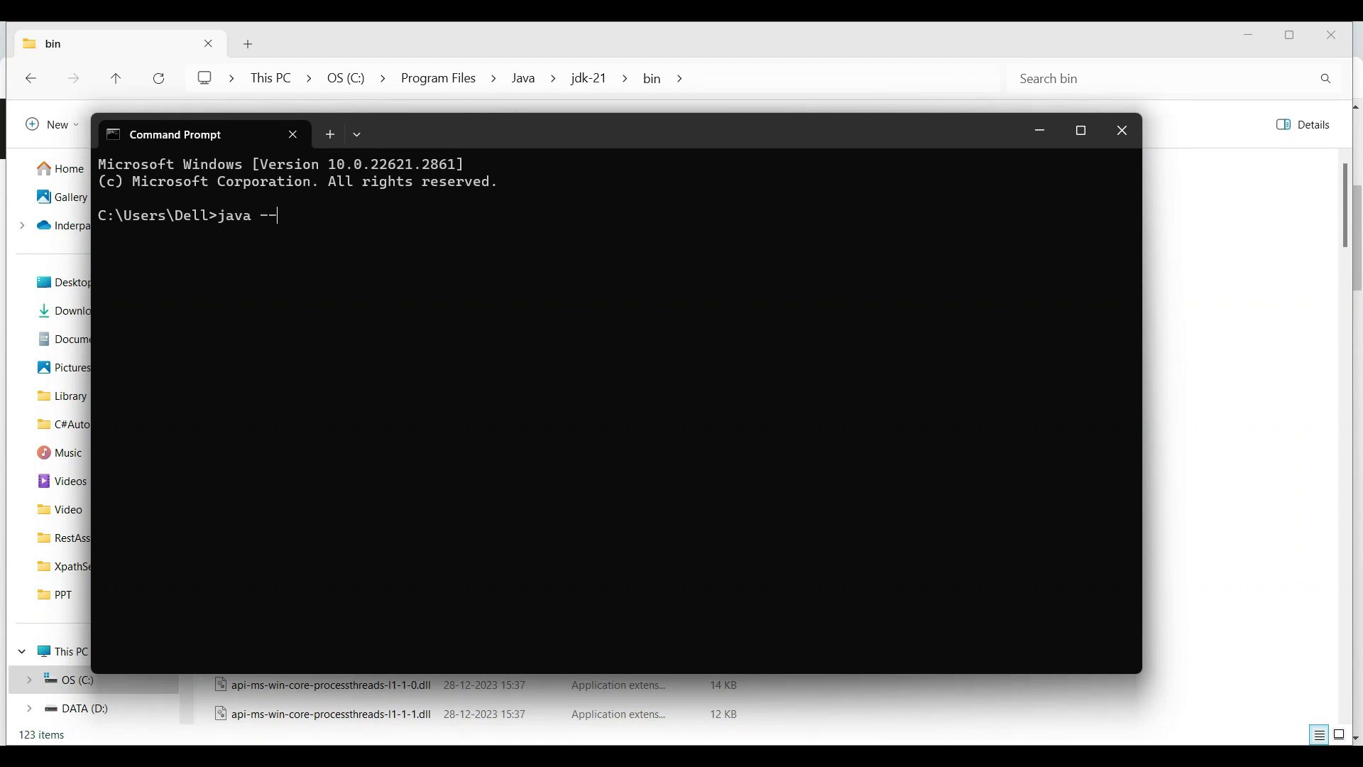
text(java --version)
key(Return)
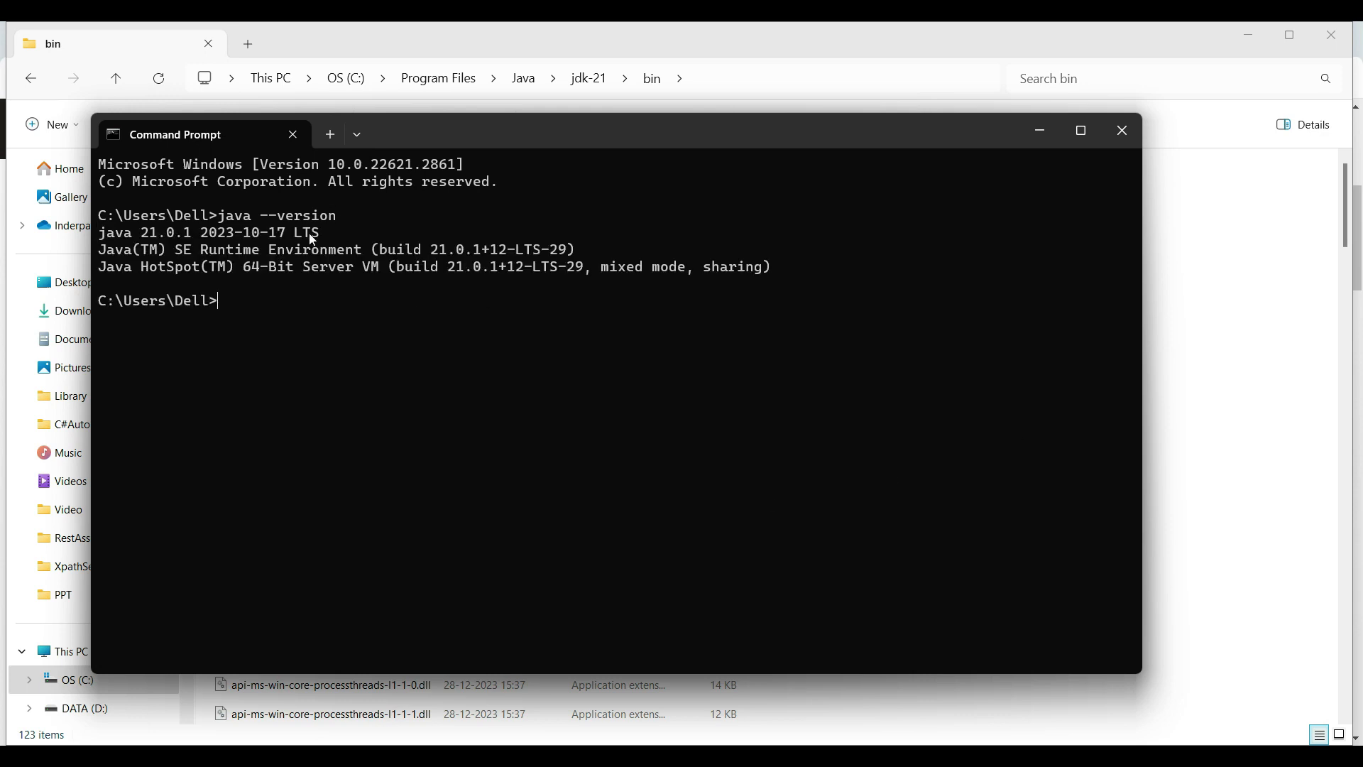
drag(341, 234, 188, 239)
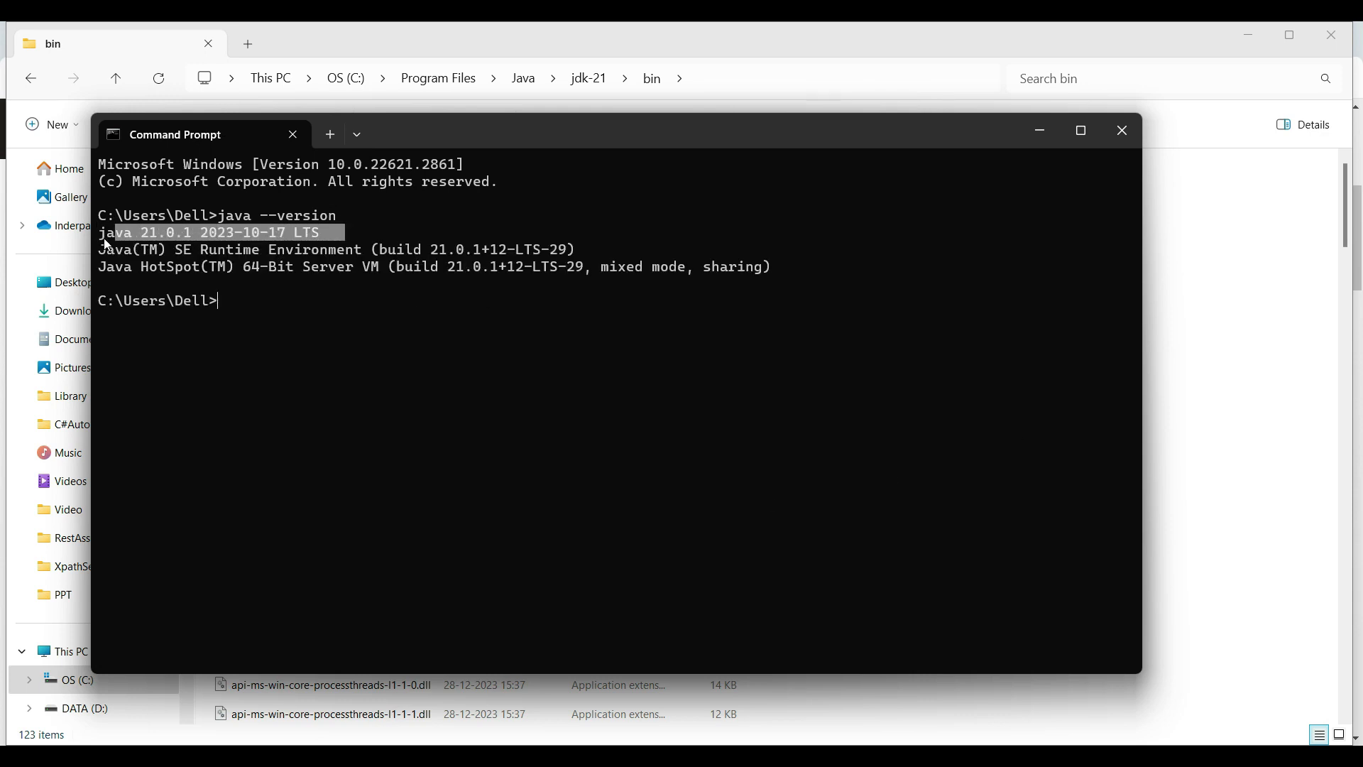
drag(103, 238, 109, 236)
click(213, 253)
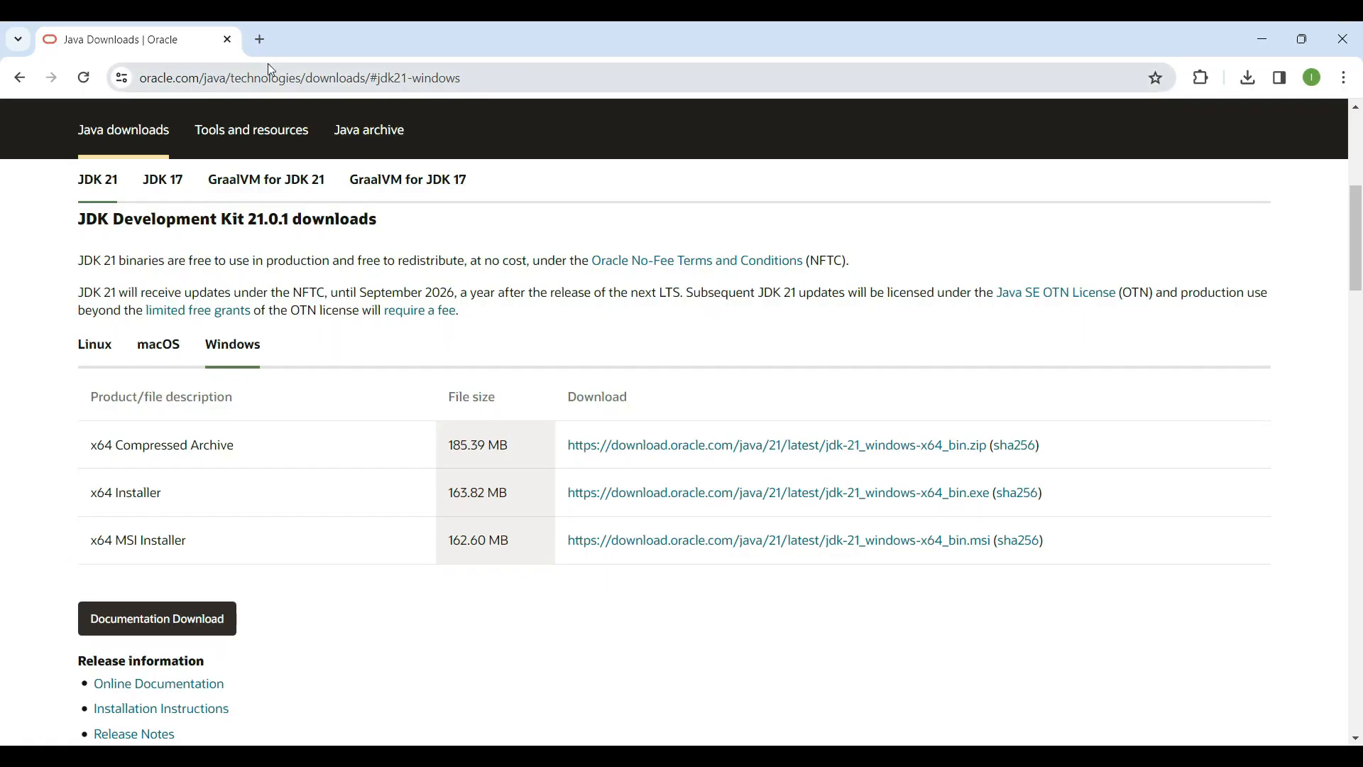
Step: In the browser, go to google.com and search for "maven download"
click(273, 79)
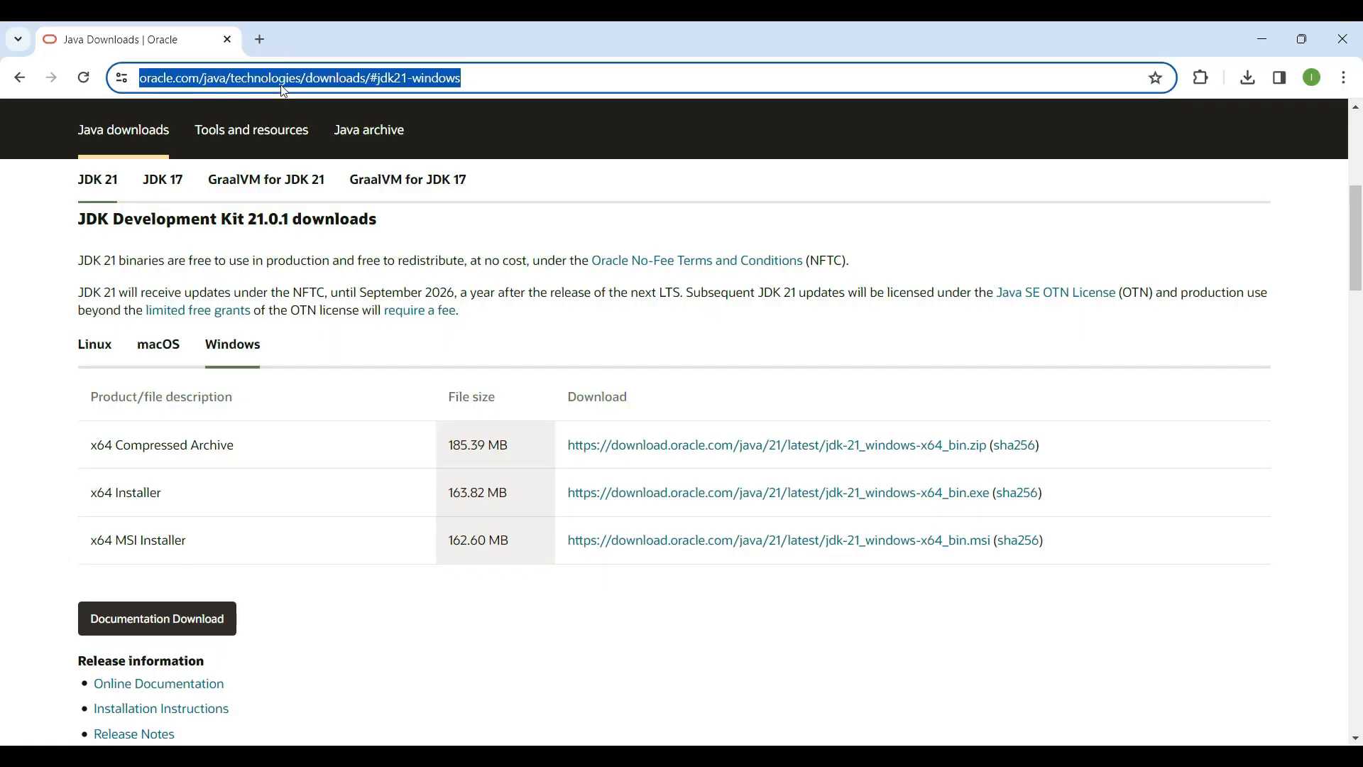
text(google.com)
key(Return)
text(mav)
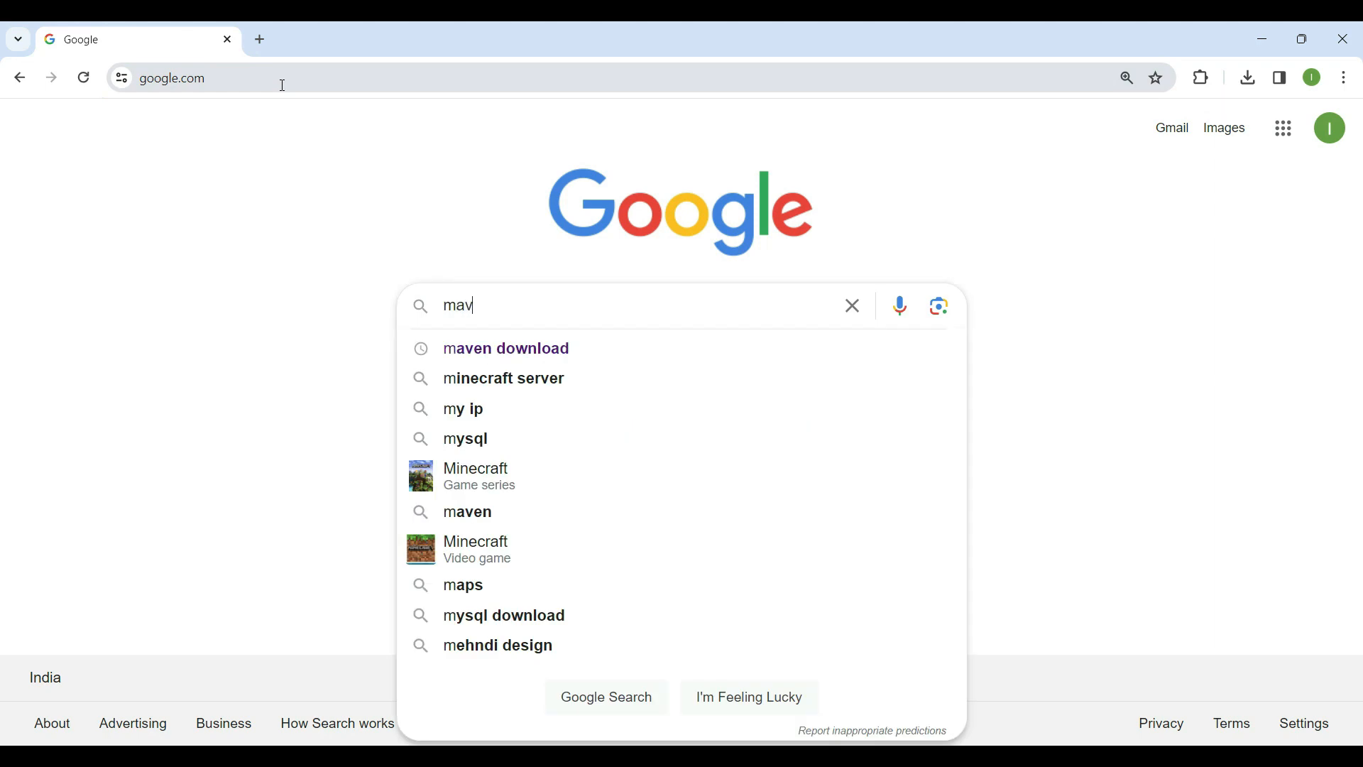
text(en)
key(Down)
key(Return)
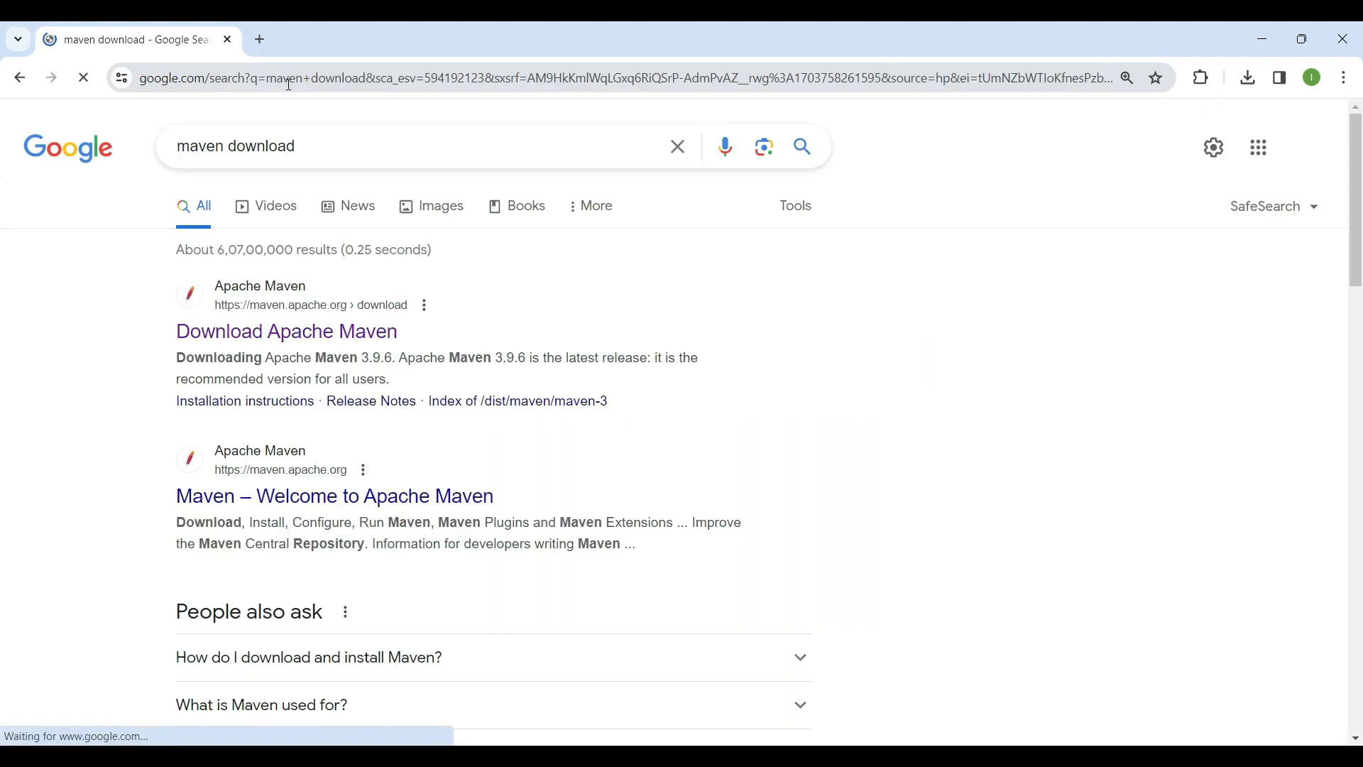
Step: Open the Download Apache Maven result and download the binary zip archive apache-maven-3.9.6-bin.zip
click(303, 340)
scroll(292, 338, down, 3)
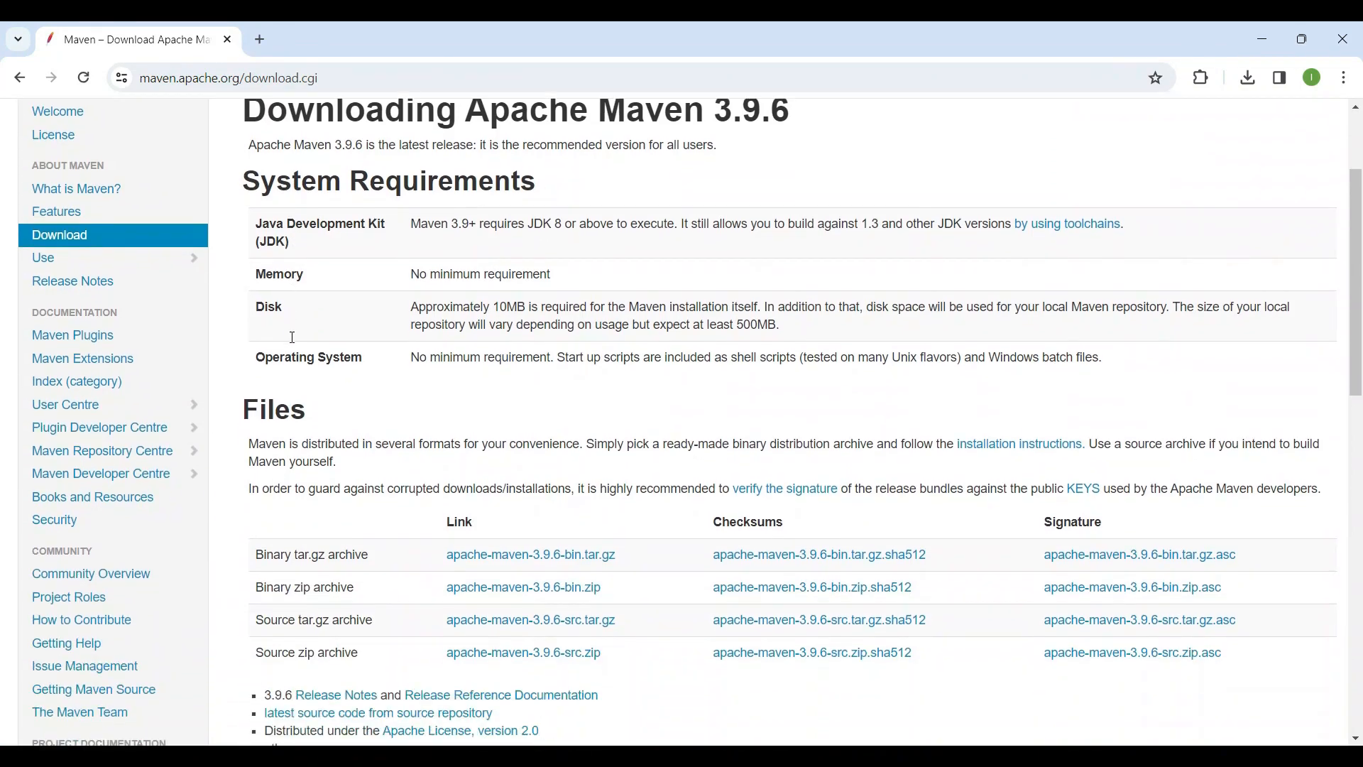
scroll(292, 337, down, 2)
scroll(293, 338, down, 1)
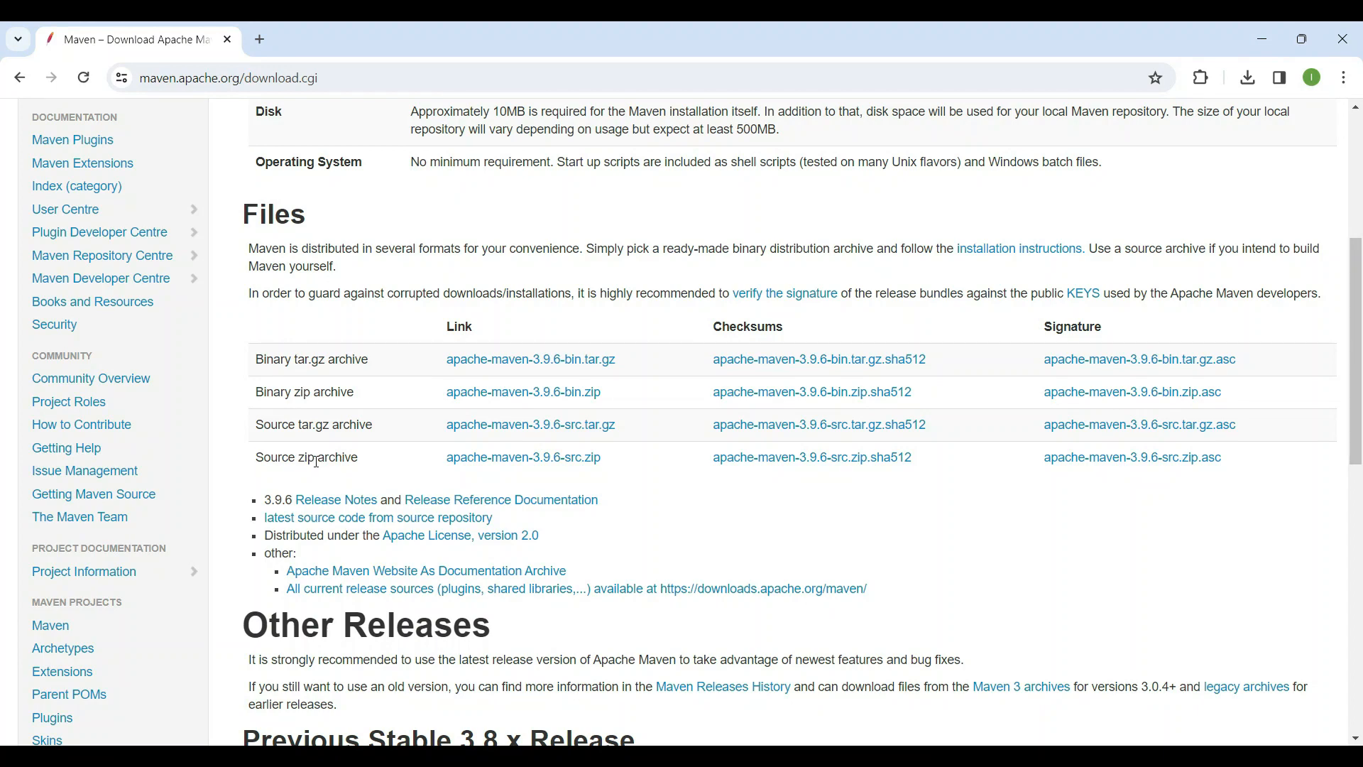
click(560, 402)
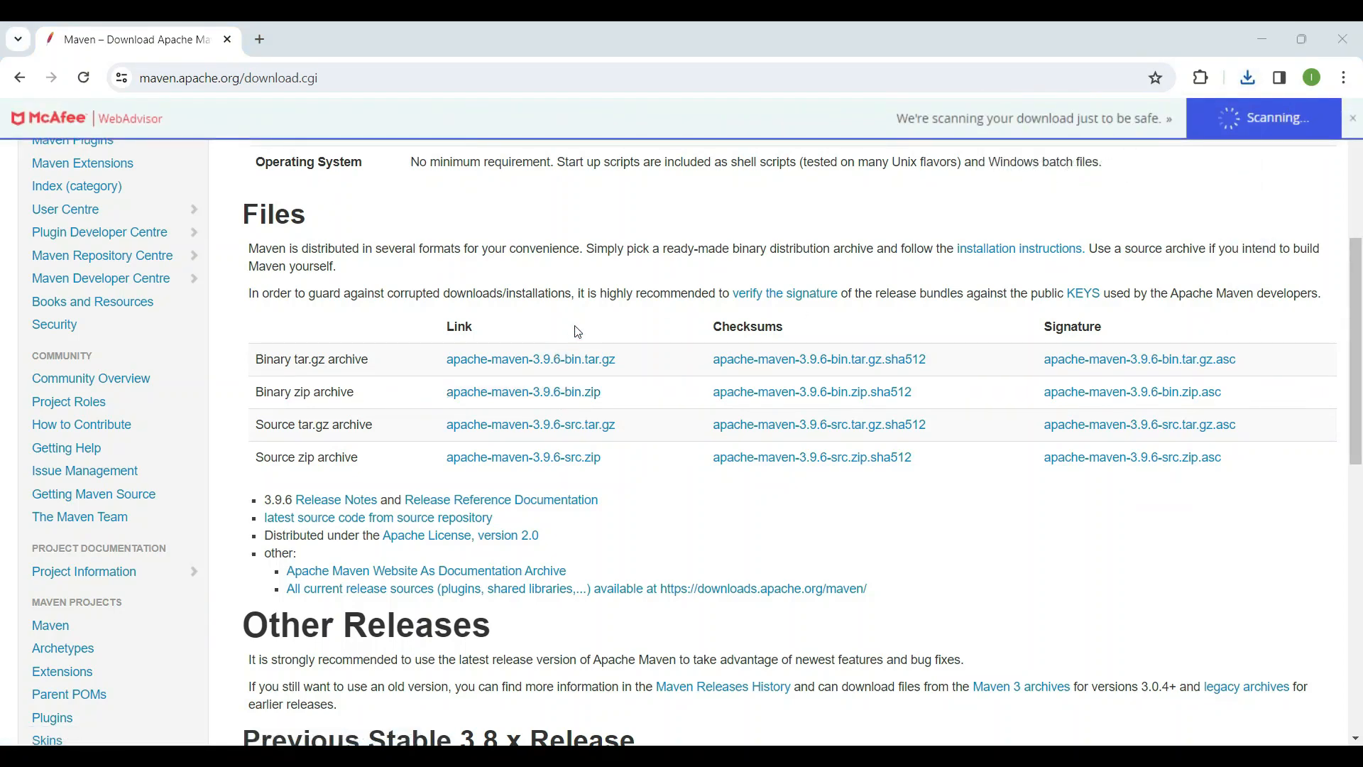
Step: Switch to File Explorer and open the Downloads folder
mouse_move(648, 757)
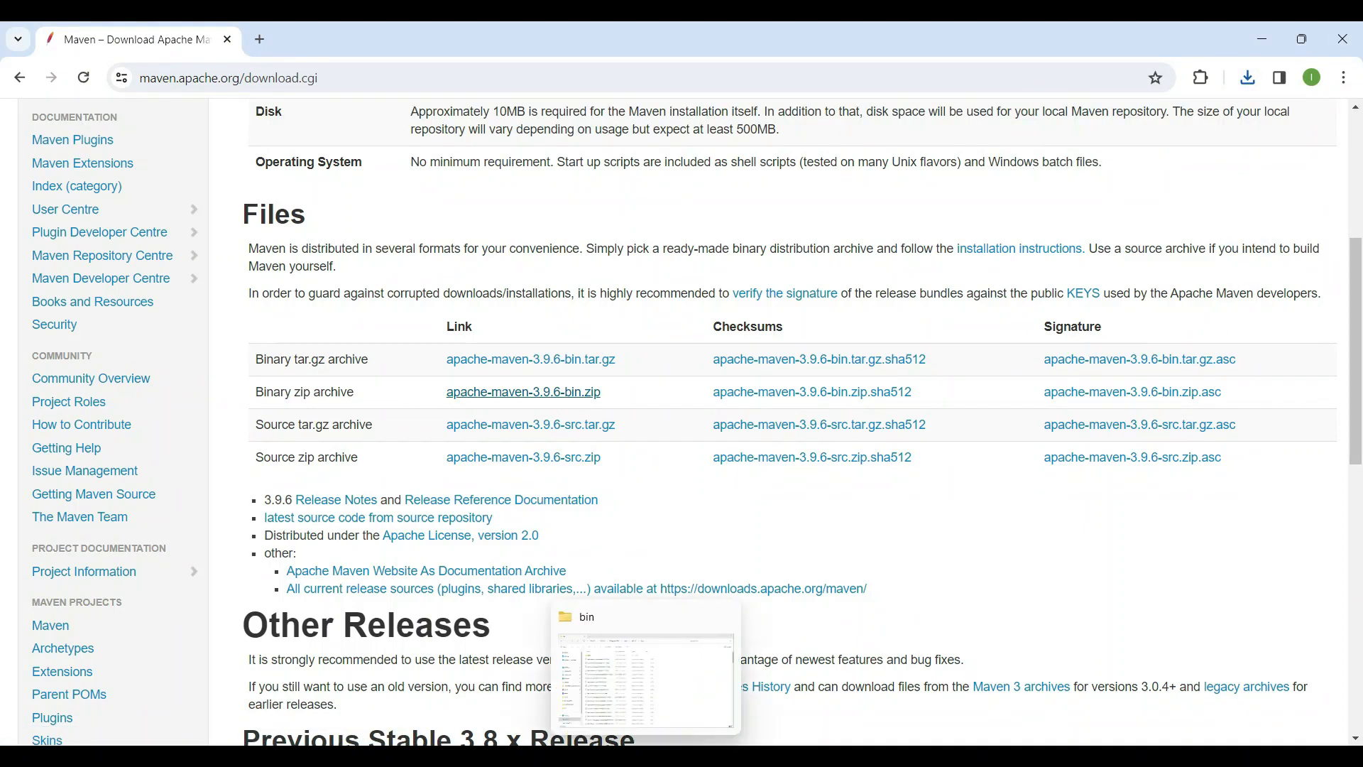
click(648, 683)
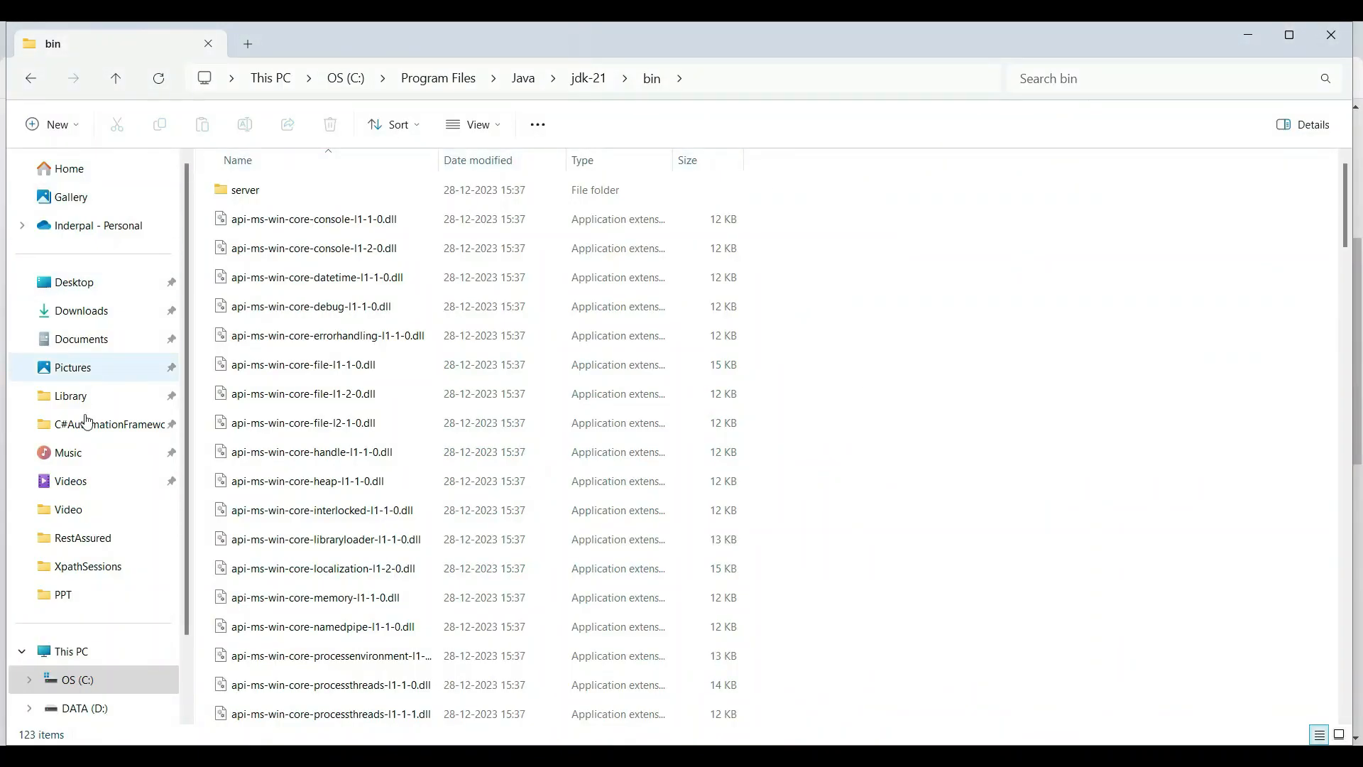
click(88, 314)
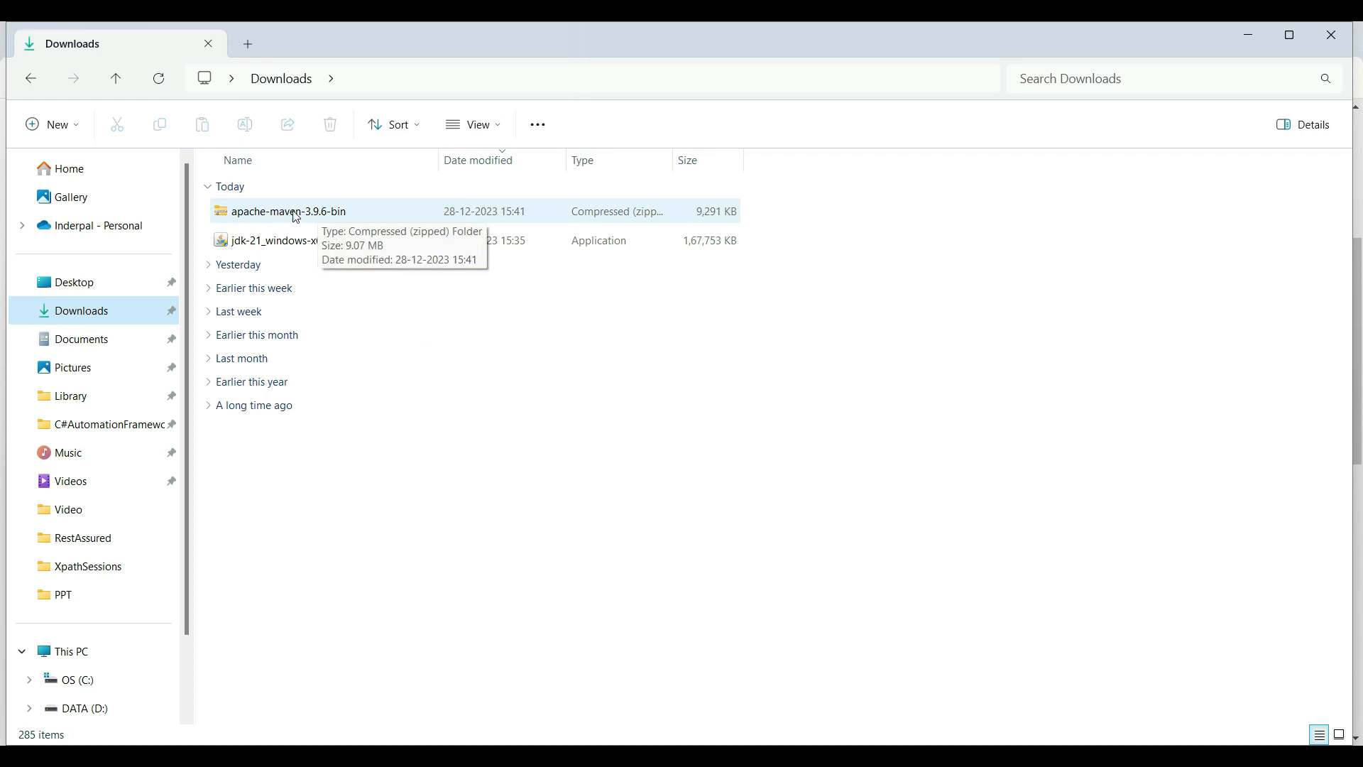
Step: Extract all files of the apache-maven-3.9.6-bin archive into the folder C:\maven
right_click(296, 216)
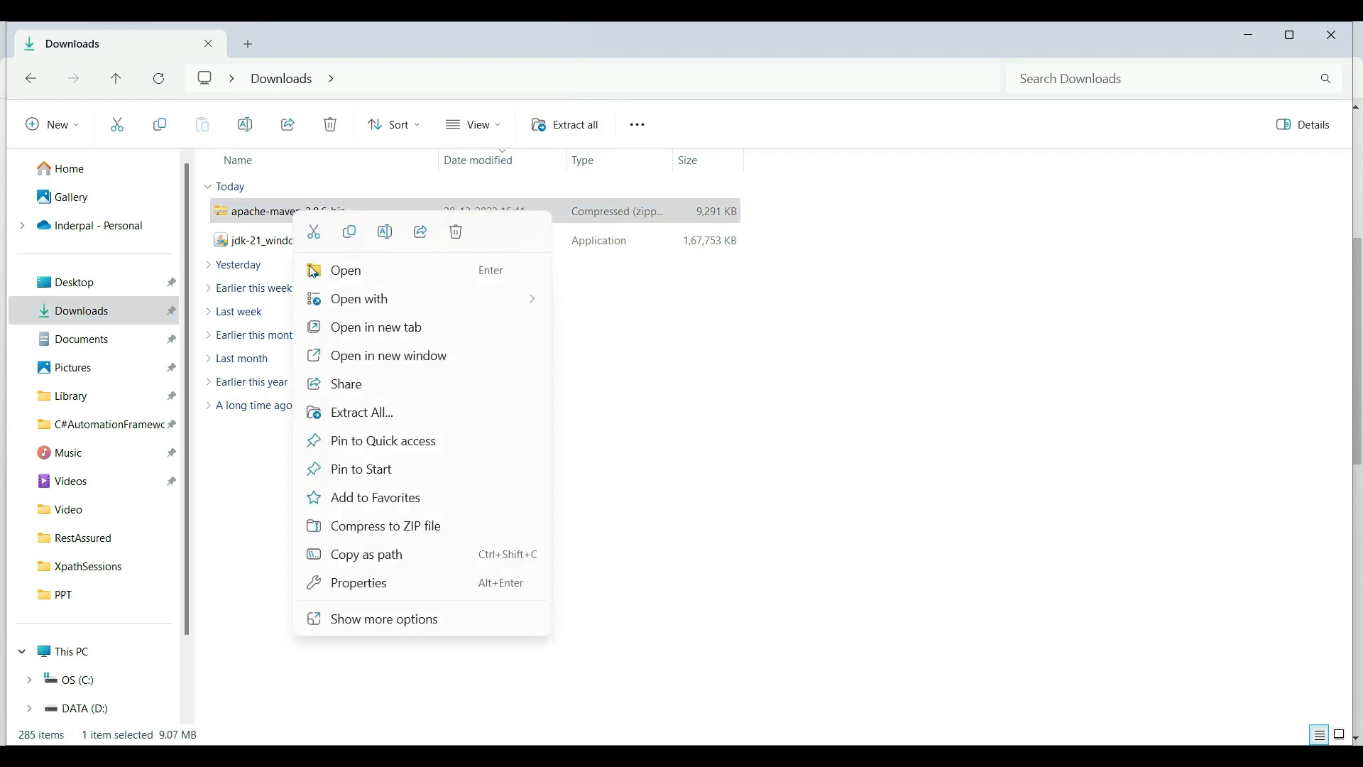
click(355, 421)
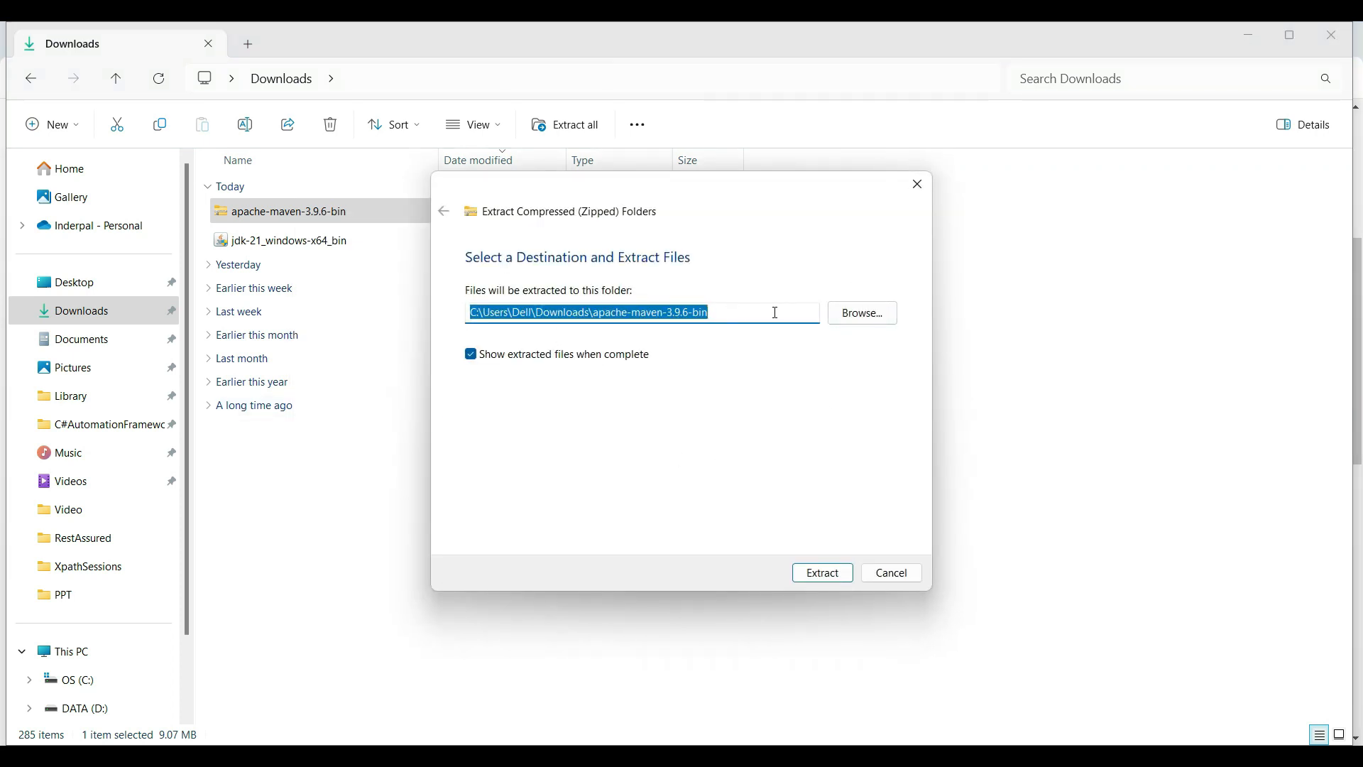
click(855, 322)
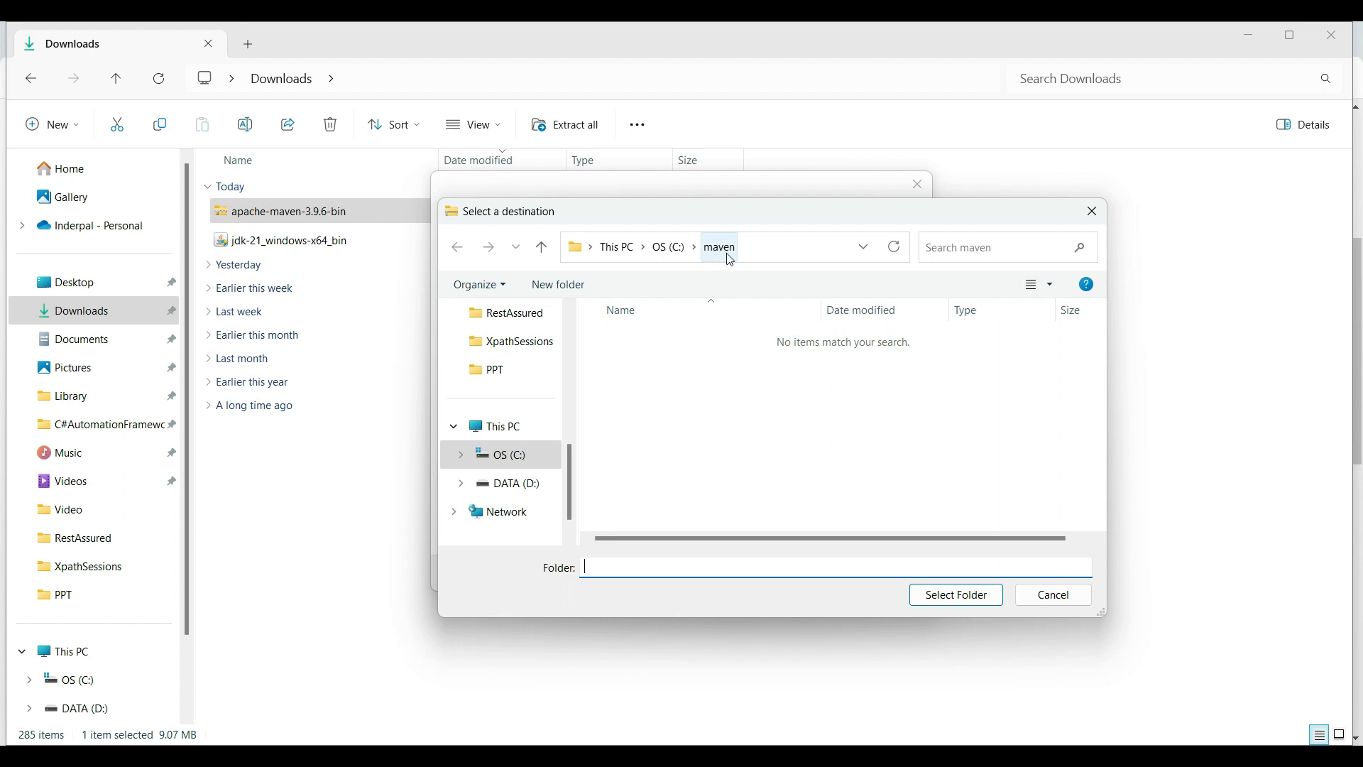
drag(718, 219, 704, 388)
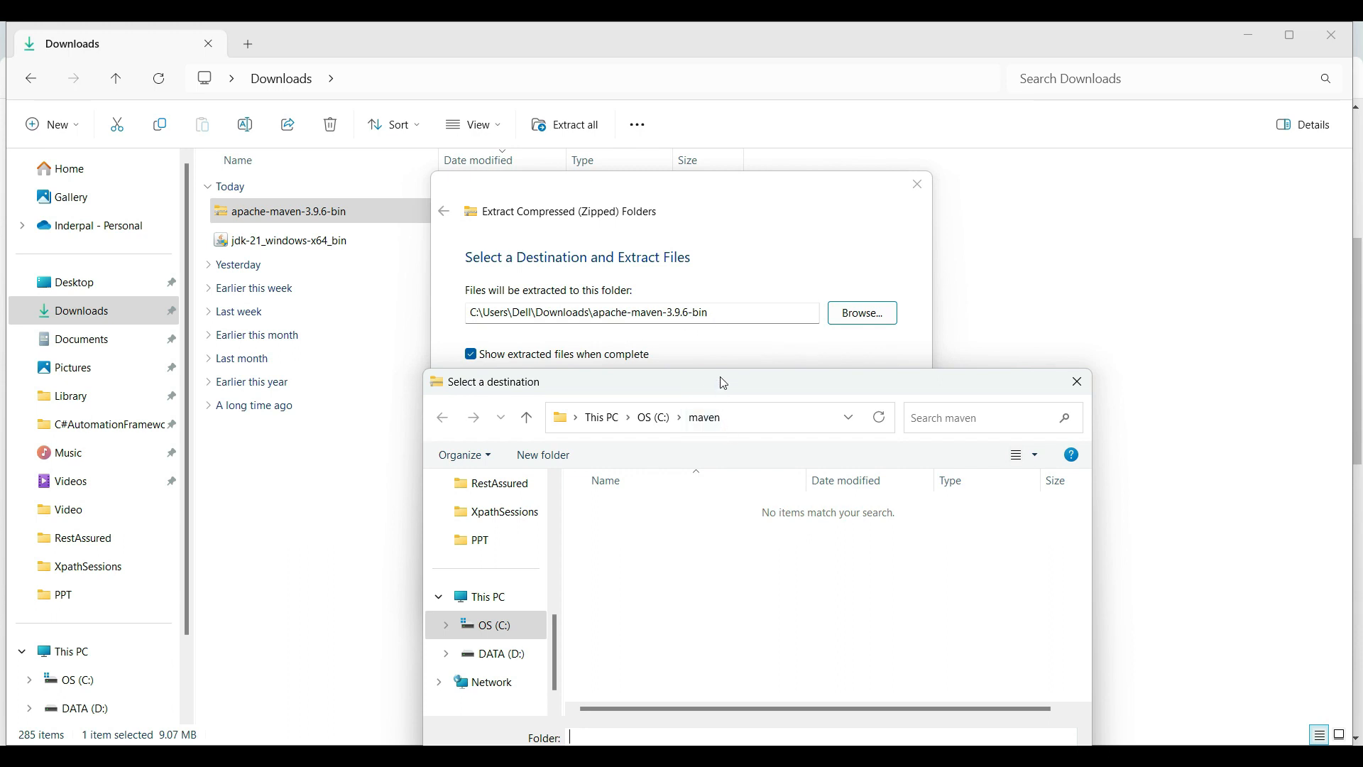
drag(721, 381, 724, 153)
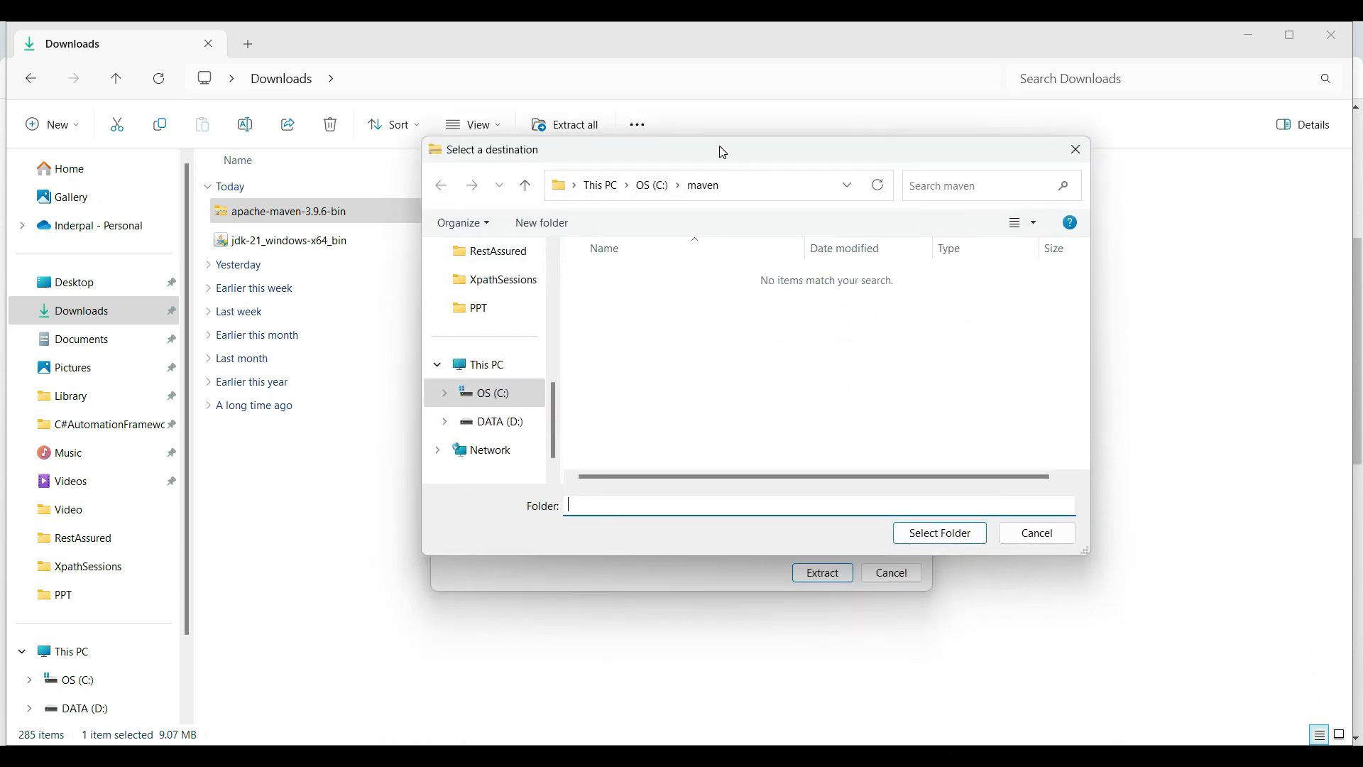
click(946, 537)
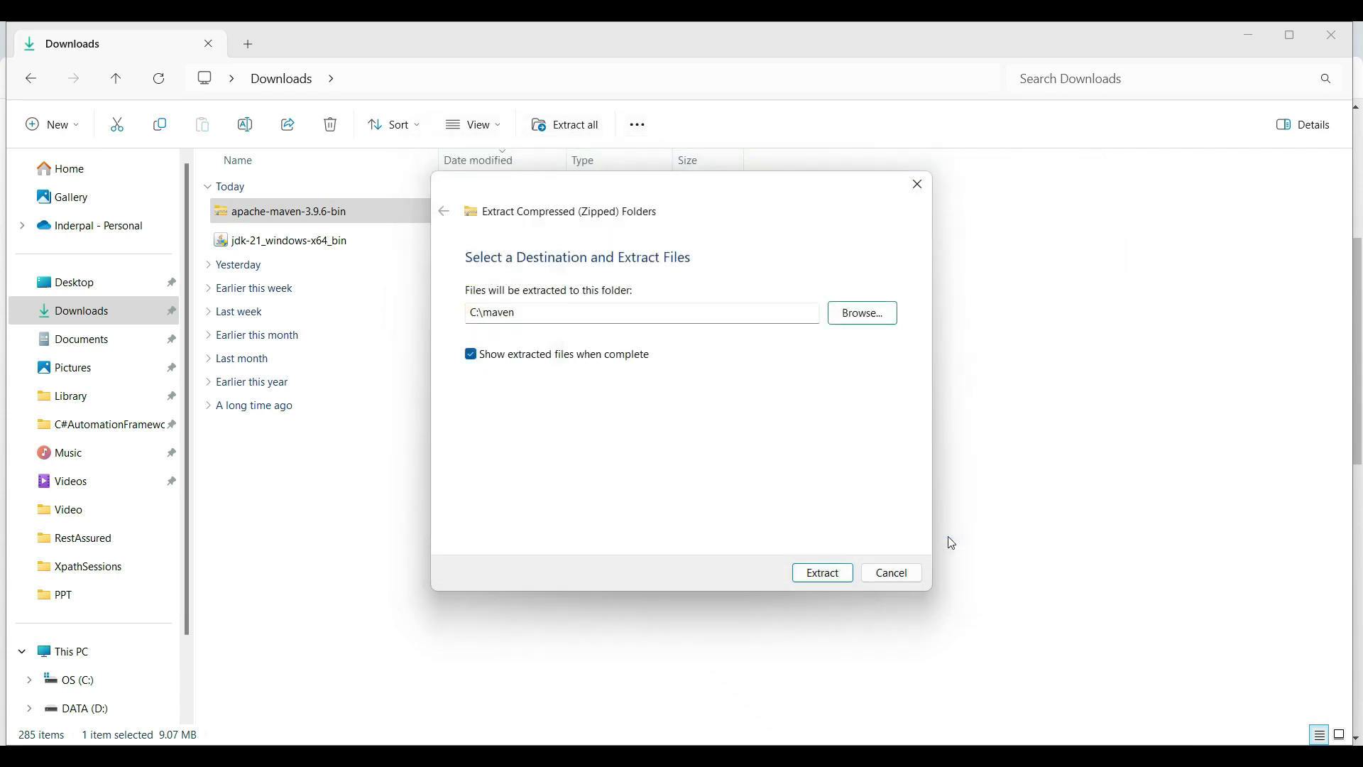
click(826, 574)
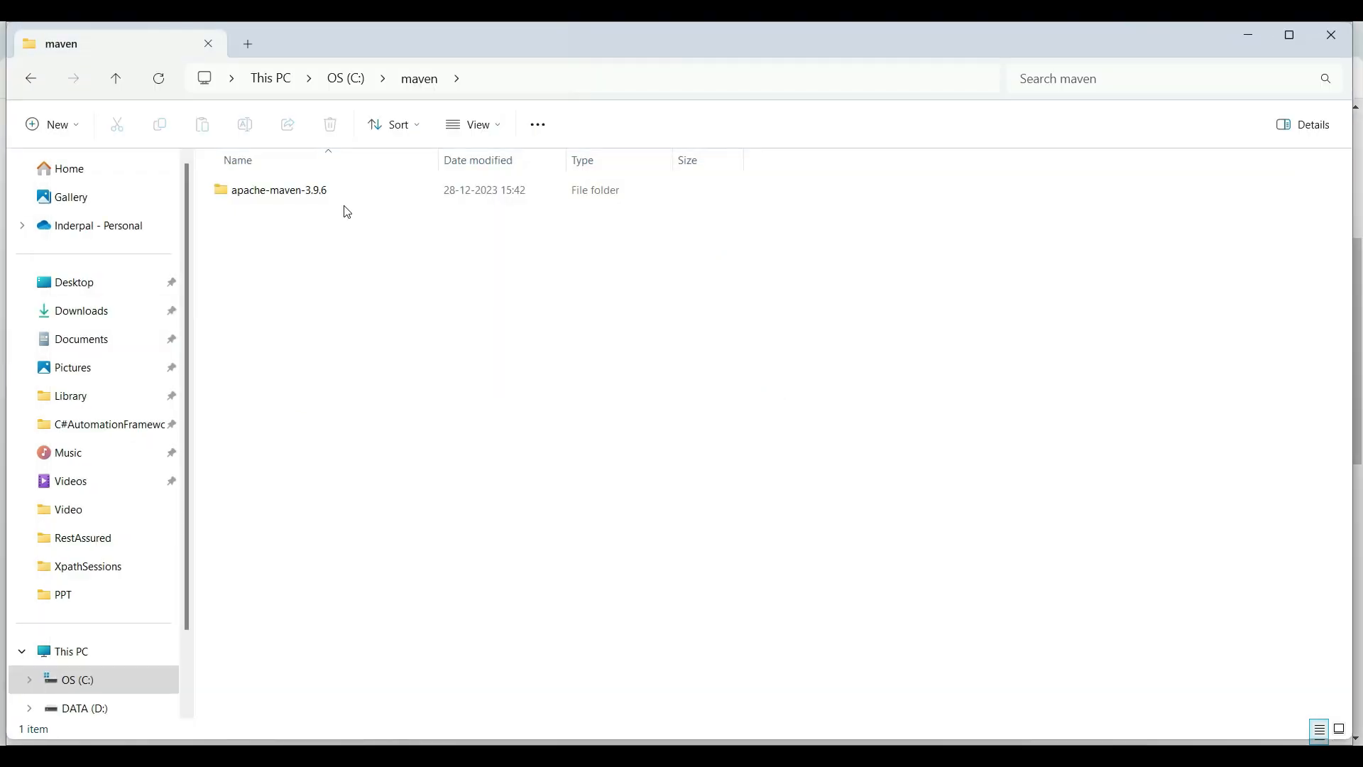
Step: Open the extracted apache-maven-3.9.6 folder and copy its full path
double_click(324, 197)
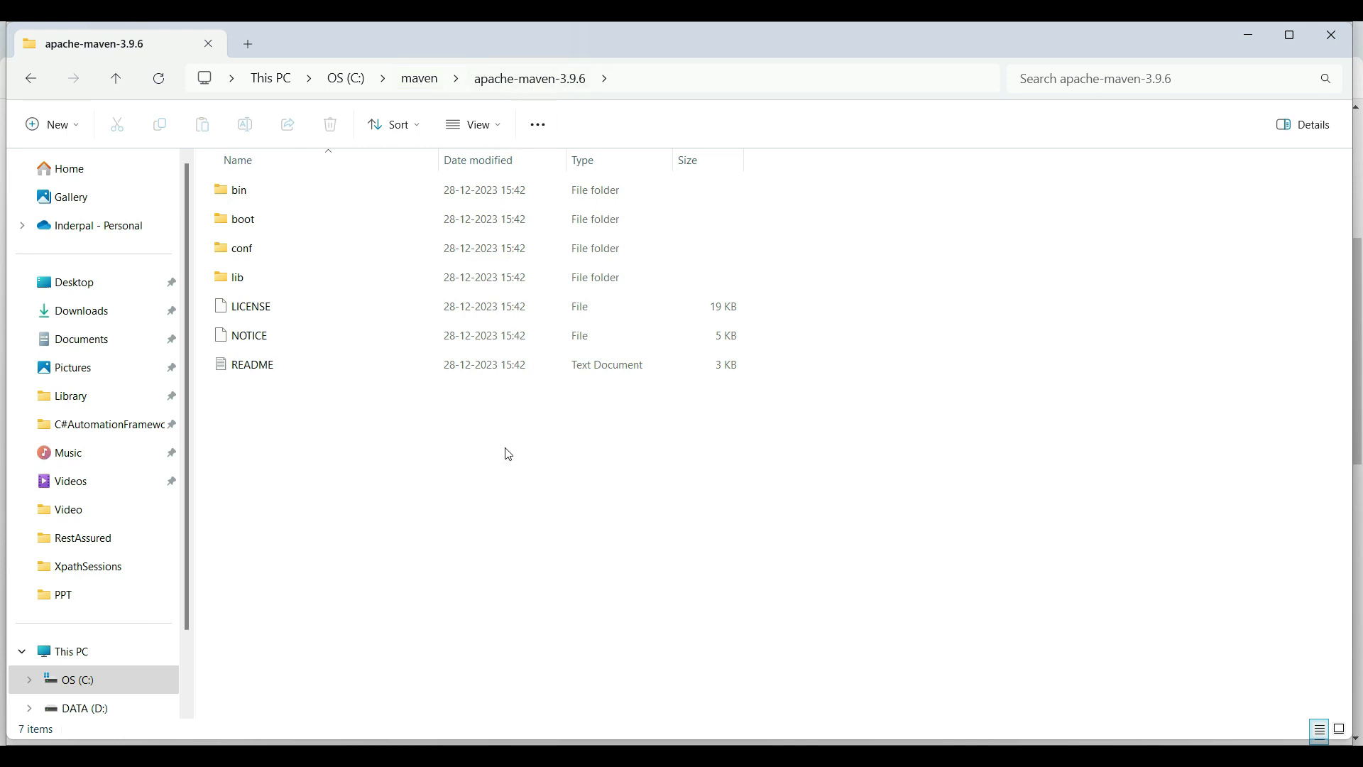
click(628, 85)
key(ctrl+c)
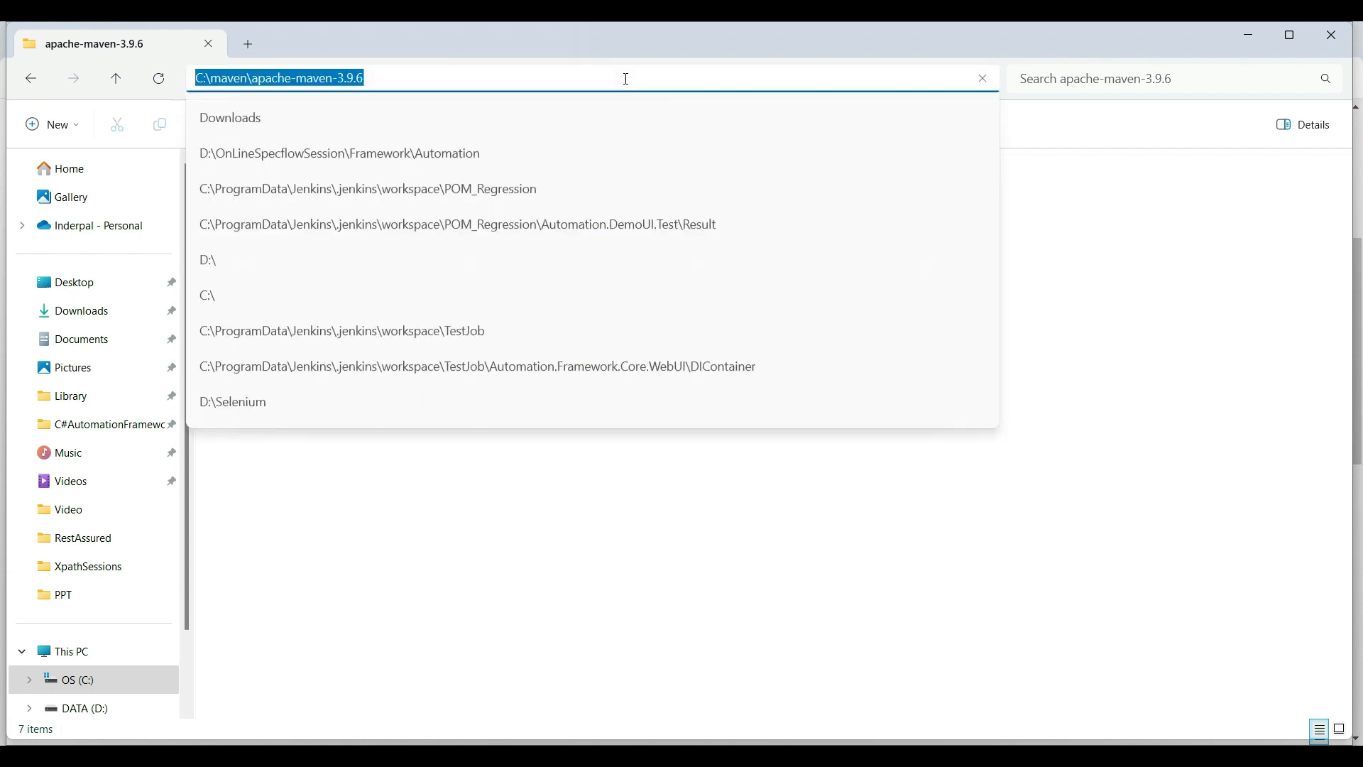
click(550, 575)
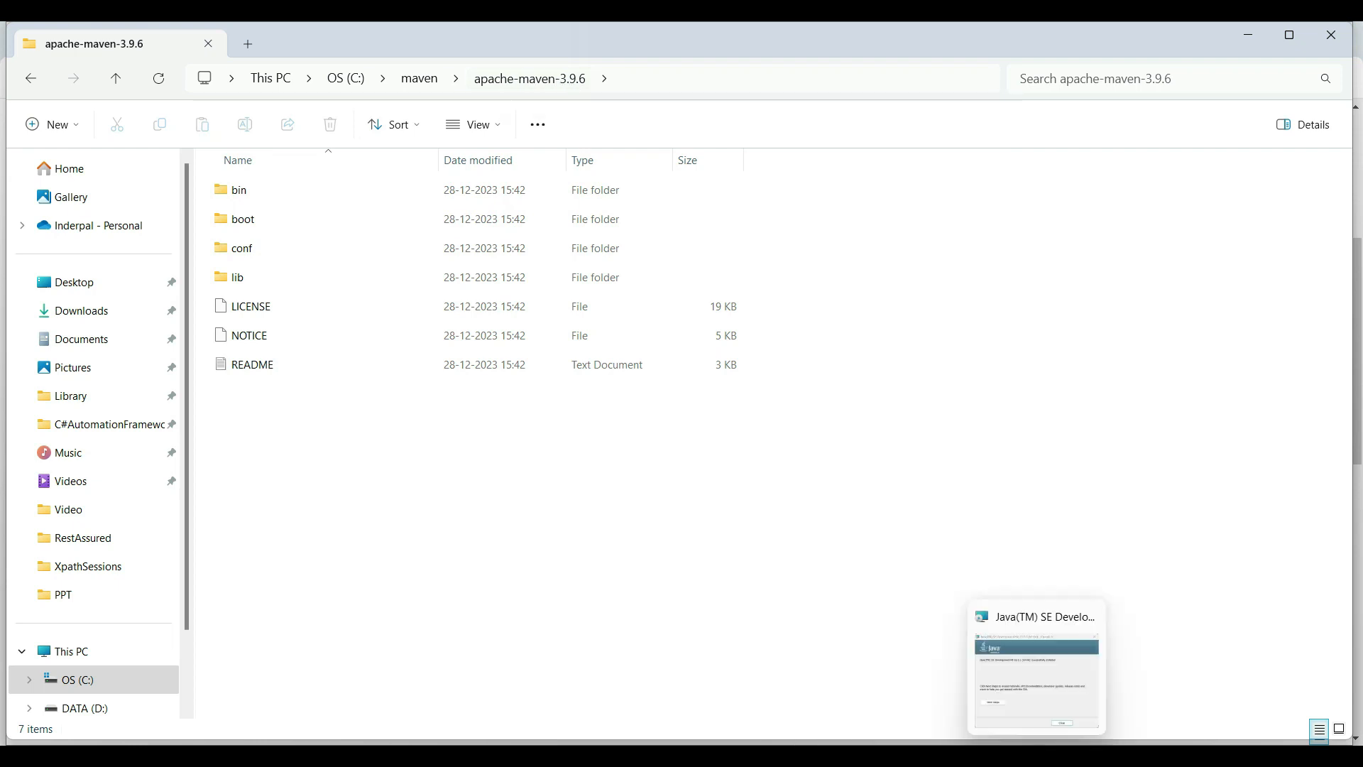
Step: Search Windows for "envi", open System Properties and bring up the Environment Variables dialog
click(394, 755)
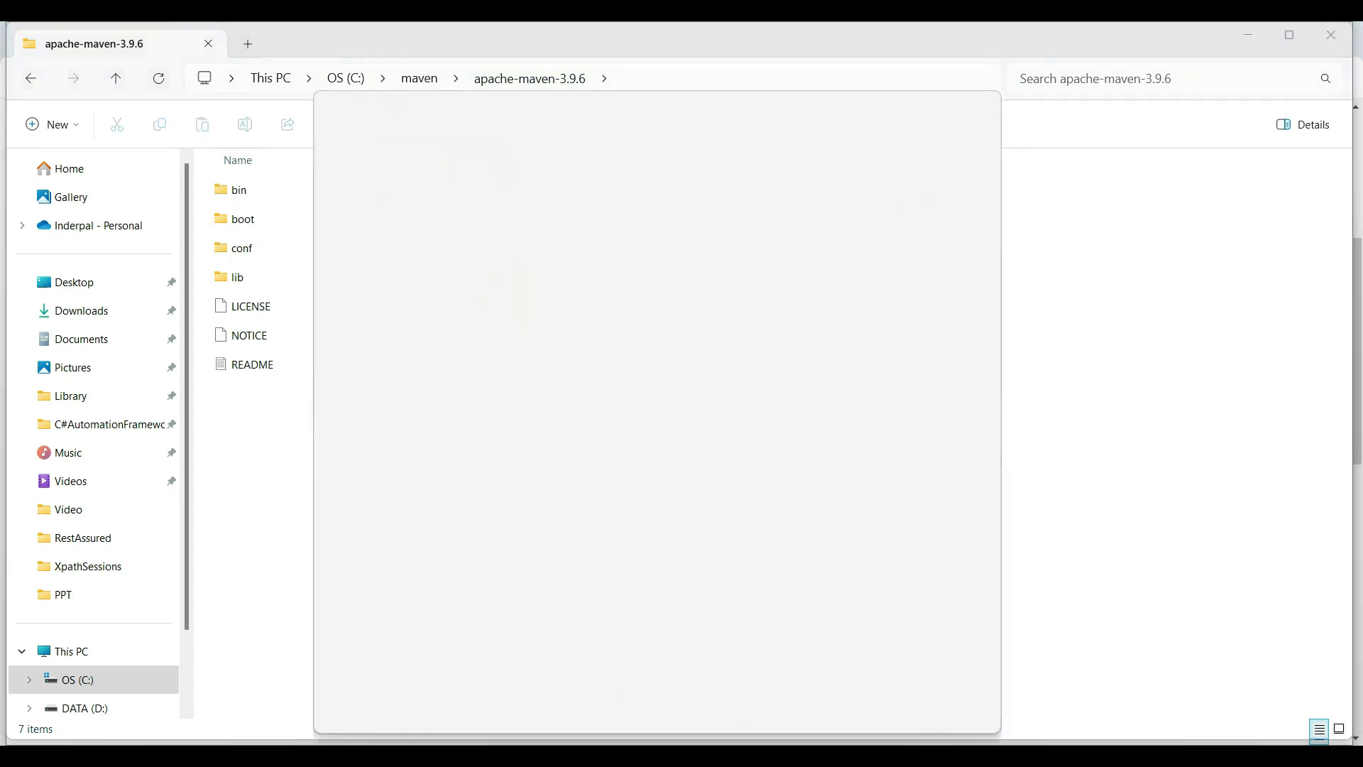
text(envi)
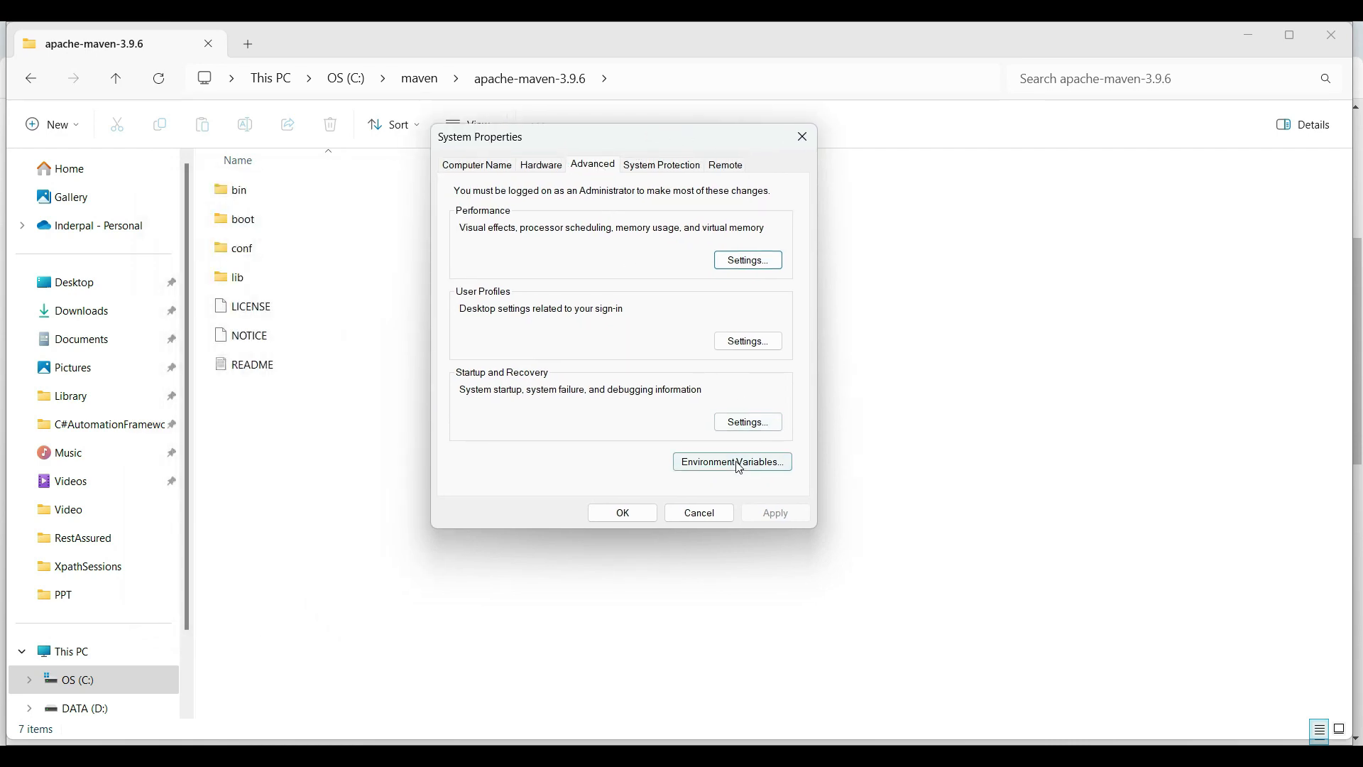
click(736, 462)
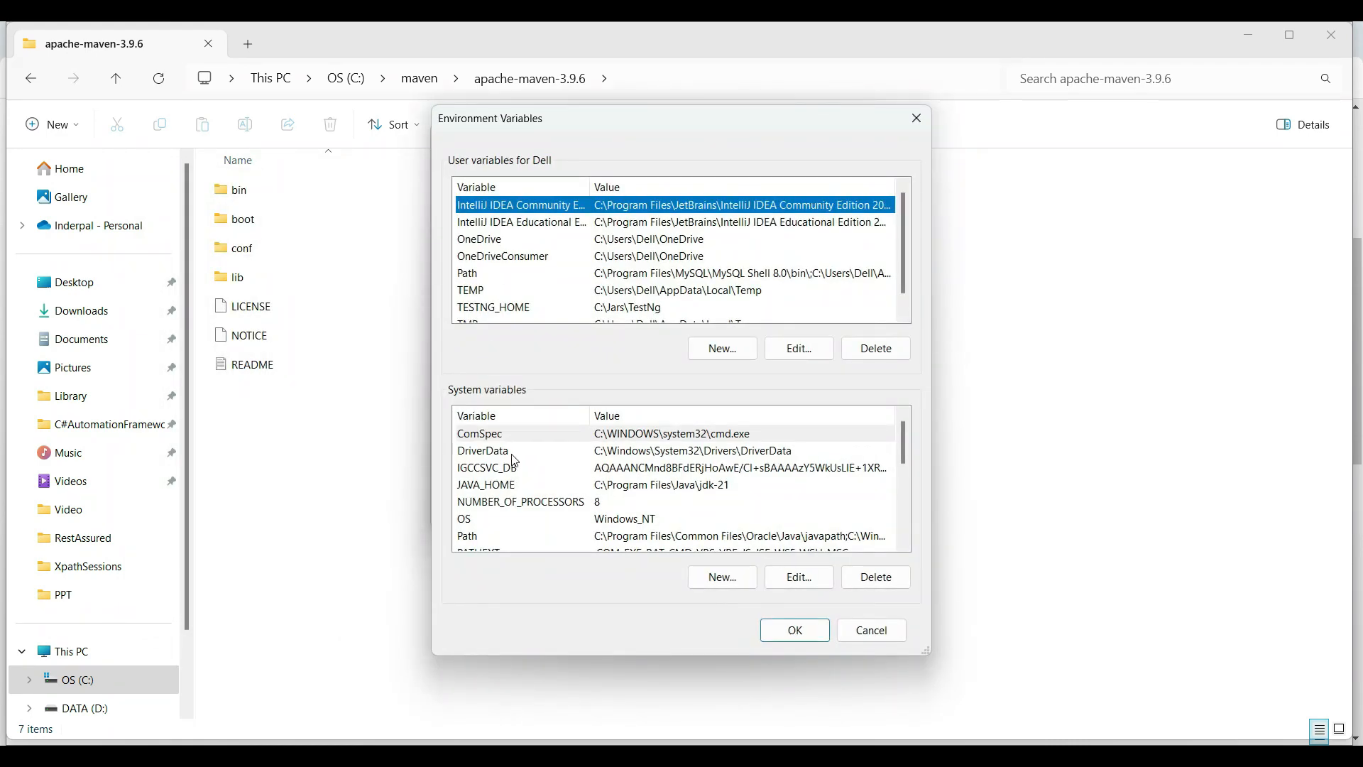
Step: Create the system variable MAVEN_HOME with the value C:\maven\apache-maven-3.9.6
click(507, 486)
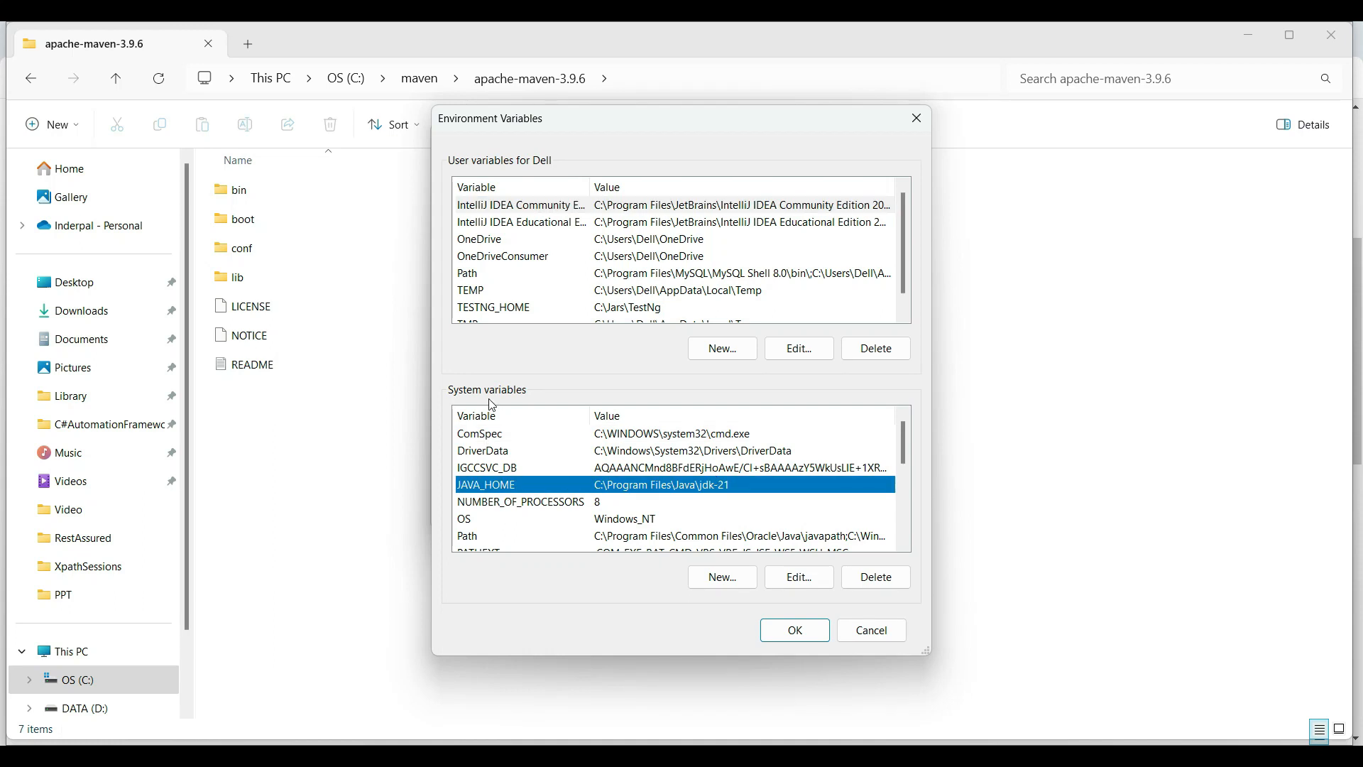
click(730, 580)
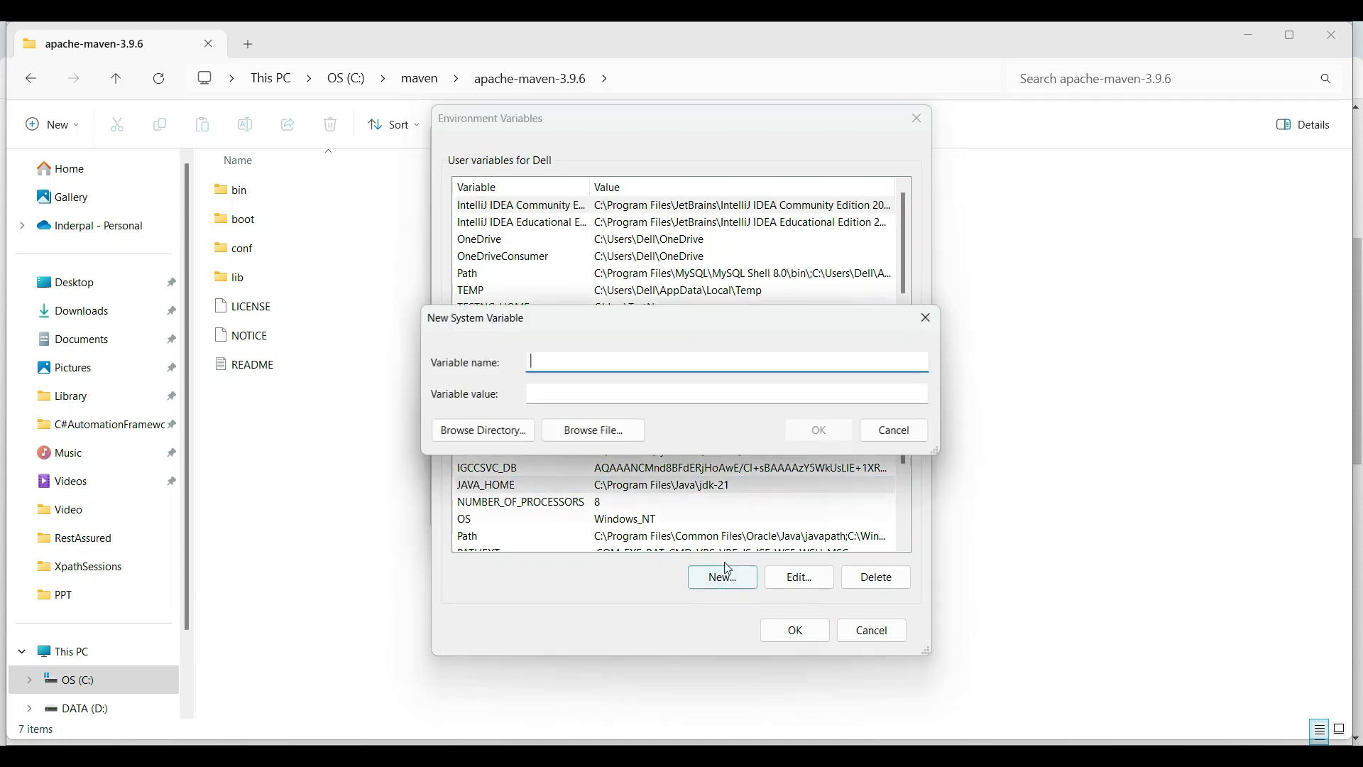
text(MAVEN_HOME)
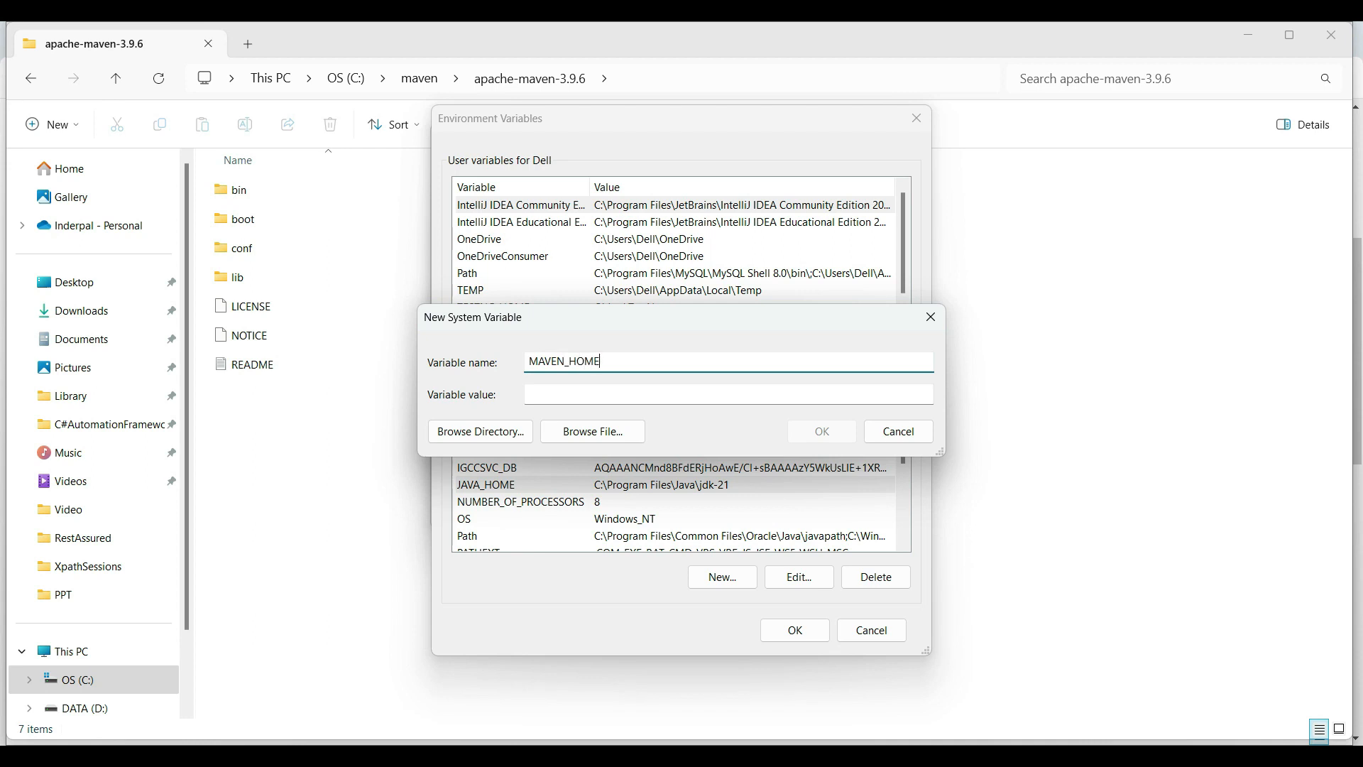
click(554, 400)
key(ctrl+v)
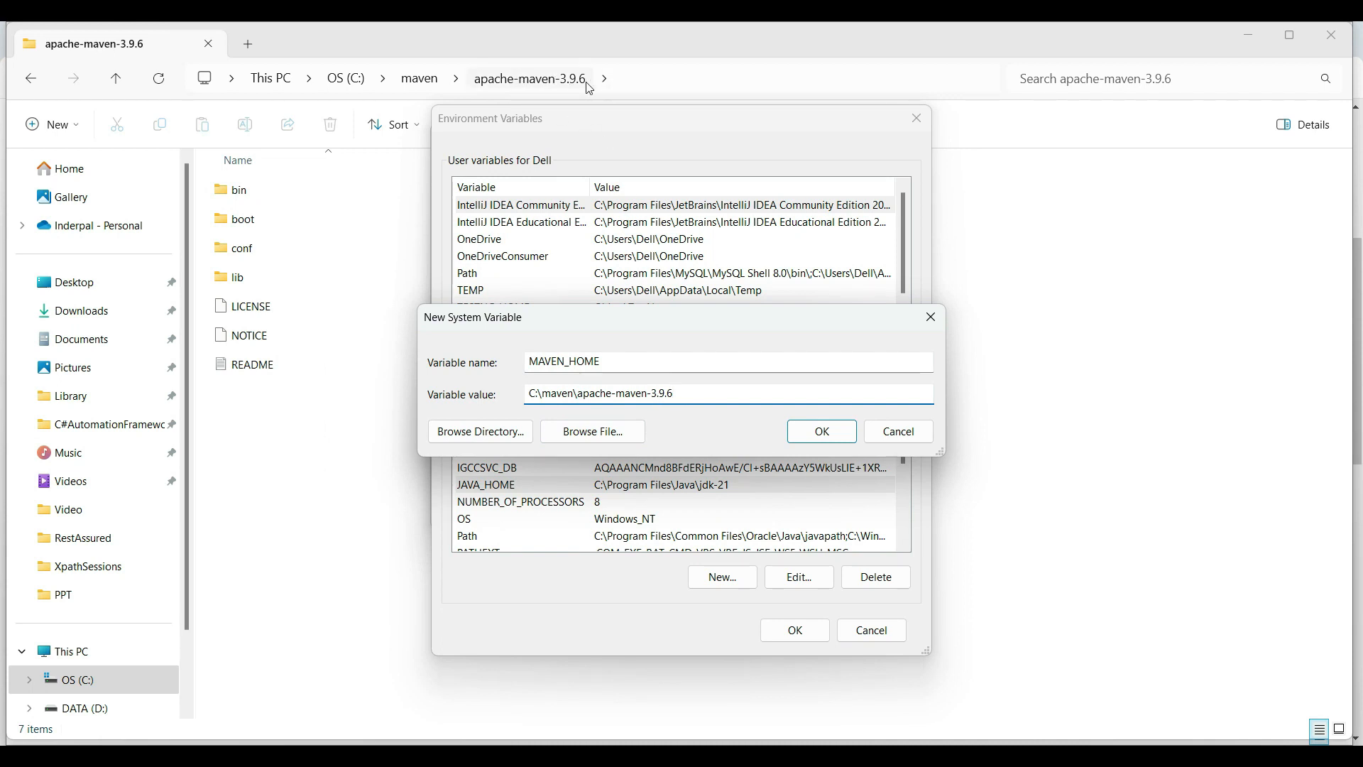
click(829, 433)
click(525, 501)
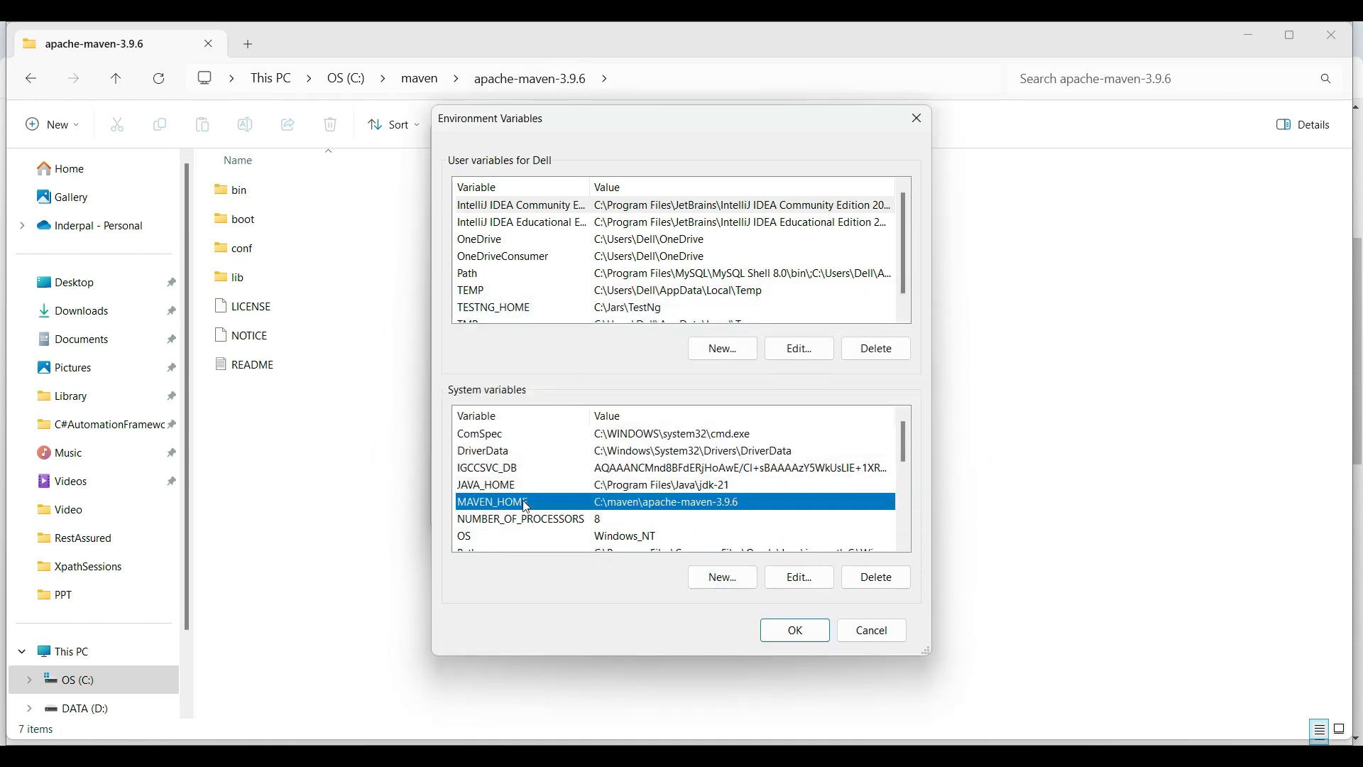
Step: Open the Path system variable for editing
scroll(527, 507, down, 1)
click(526, 507)
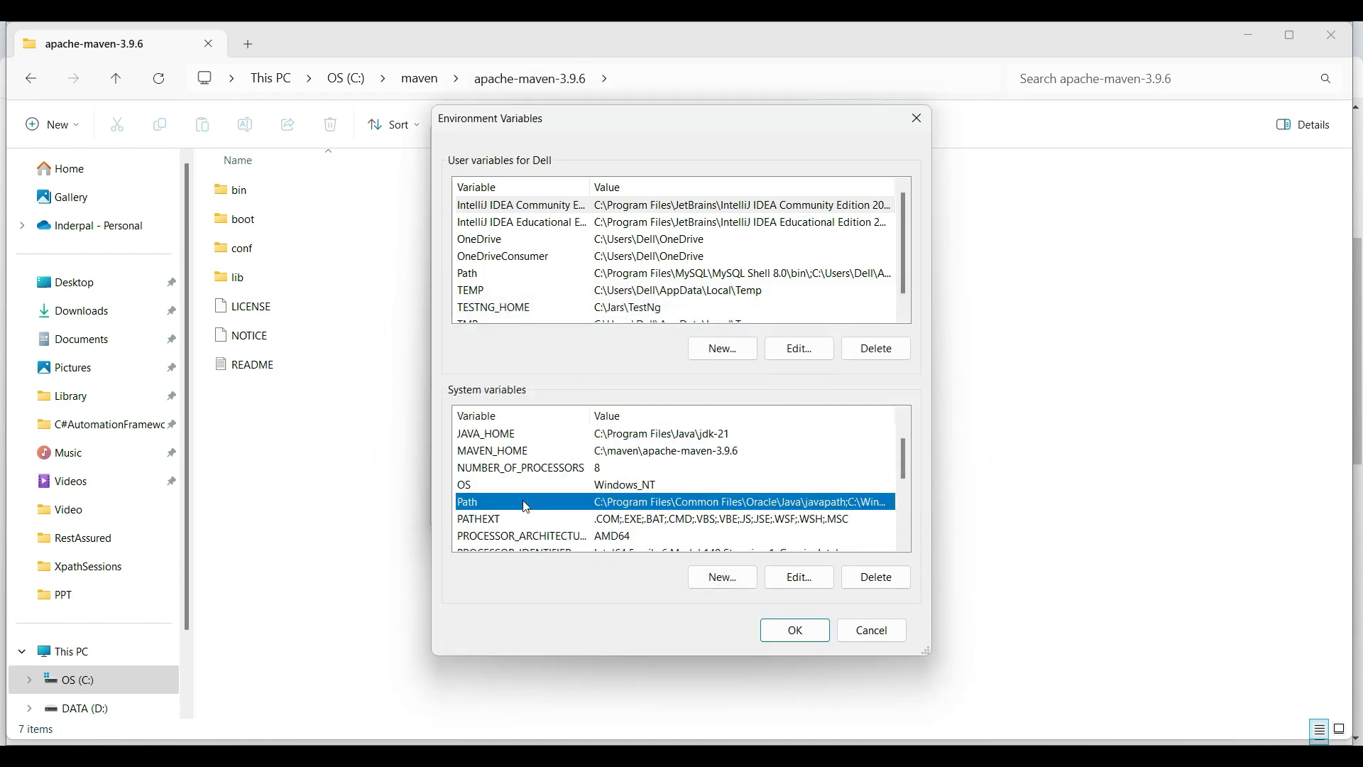
click(805, 575)
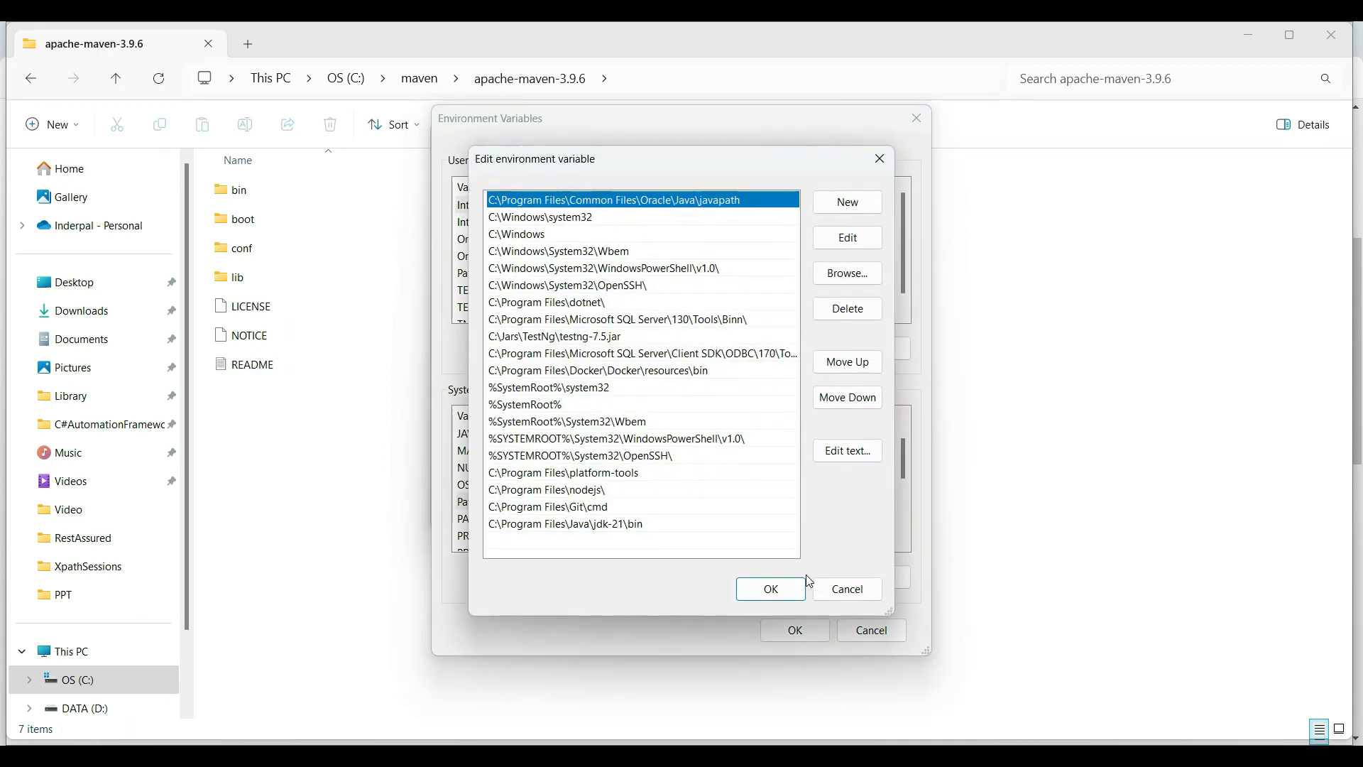
Step: In File Explorer, open the bin folder inside apache-maven-3.9.6 and copy its full path
click(667, 34)
double_click(252, 198)
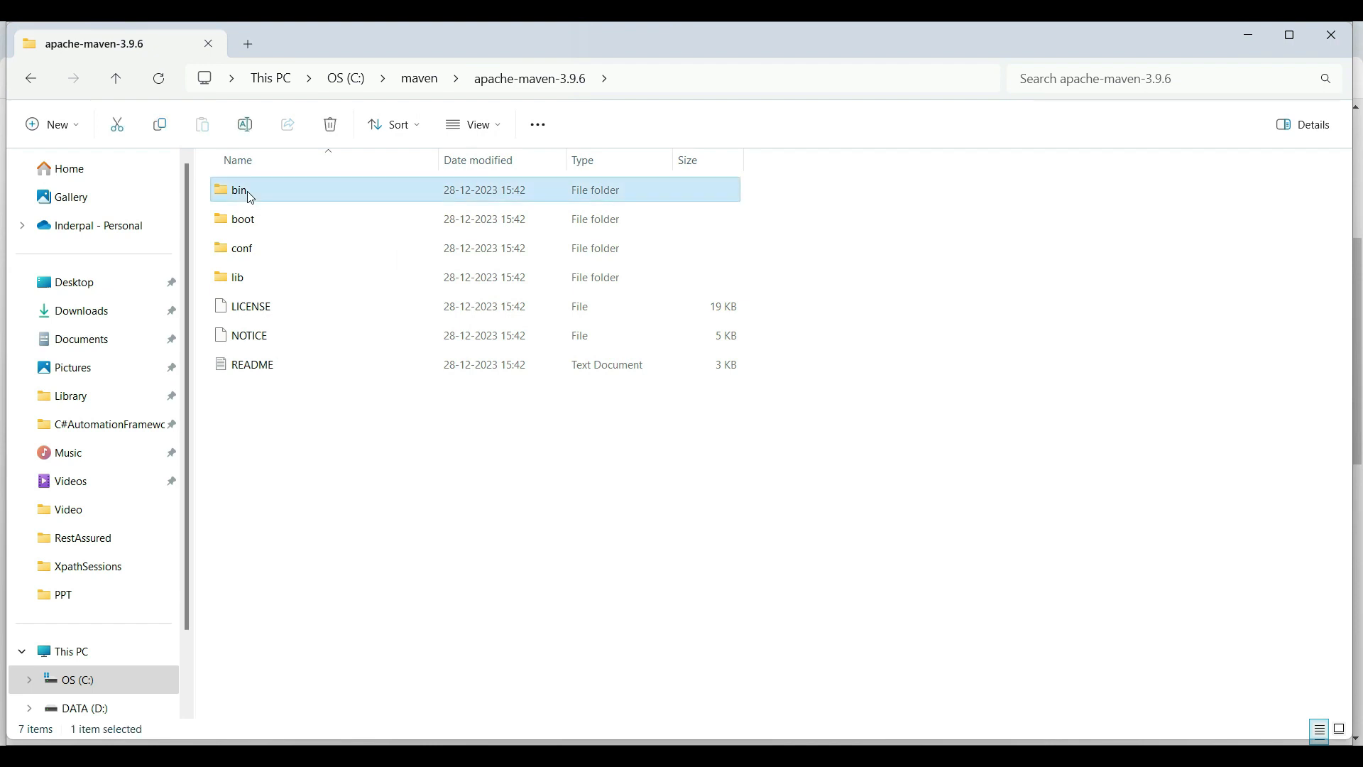
click(703, 84)
key(ctrl+c)
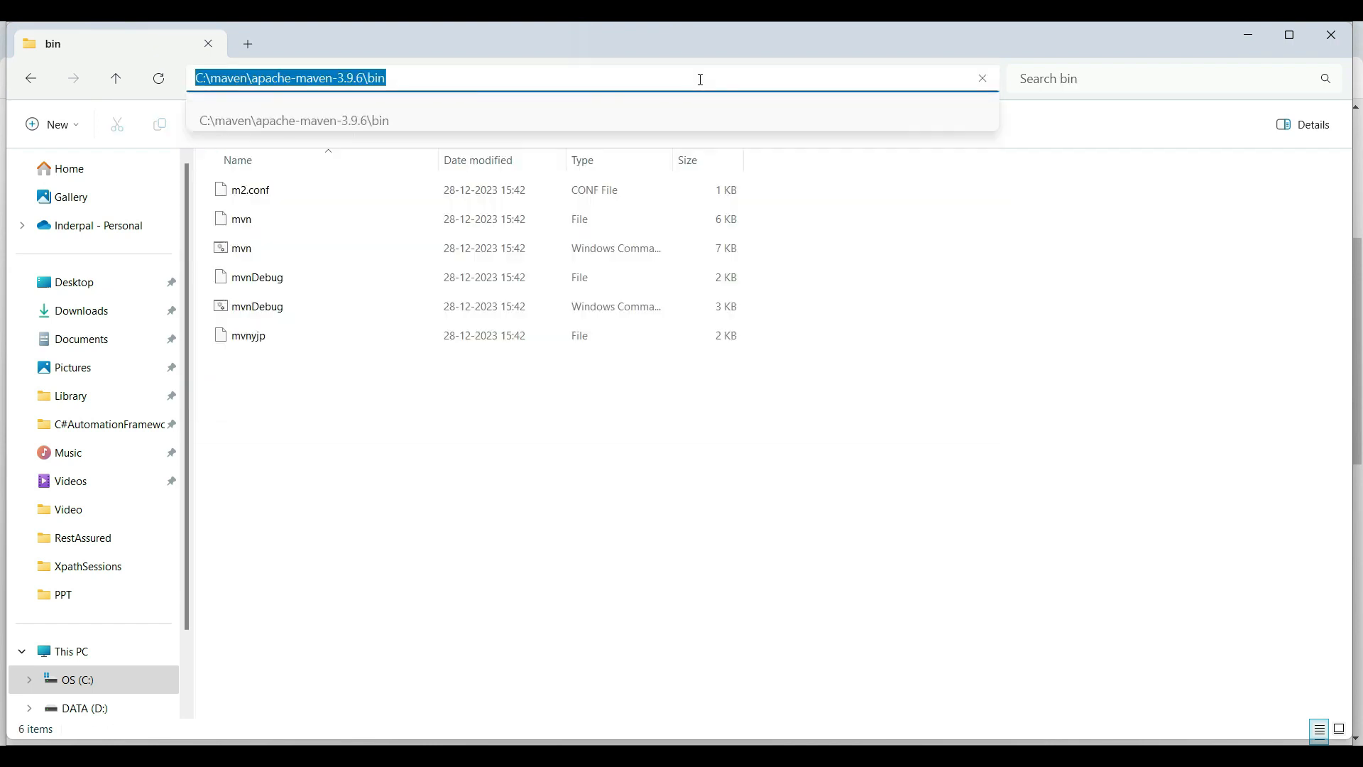
click(667, 485)
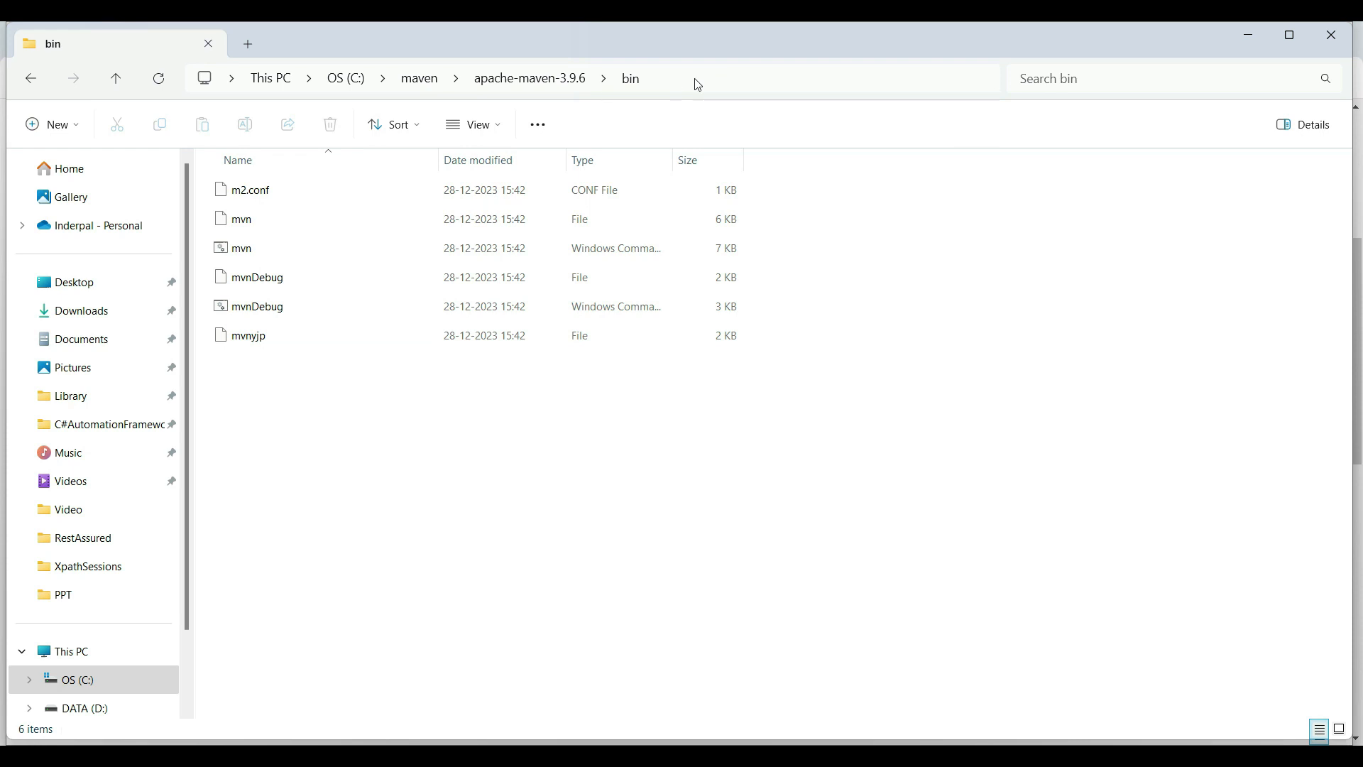
Step: Add the entry C:\maven\apache-maven-3.9.6\bin to the system Path and close the environment and system dialogs, saving the changes
click(1037, 680)
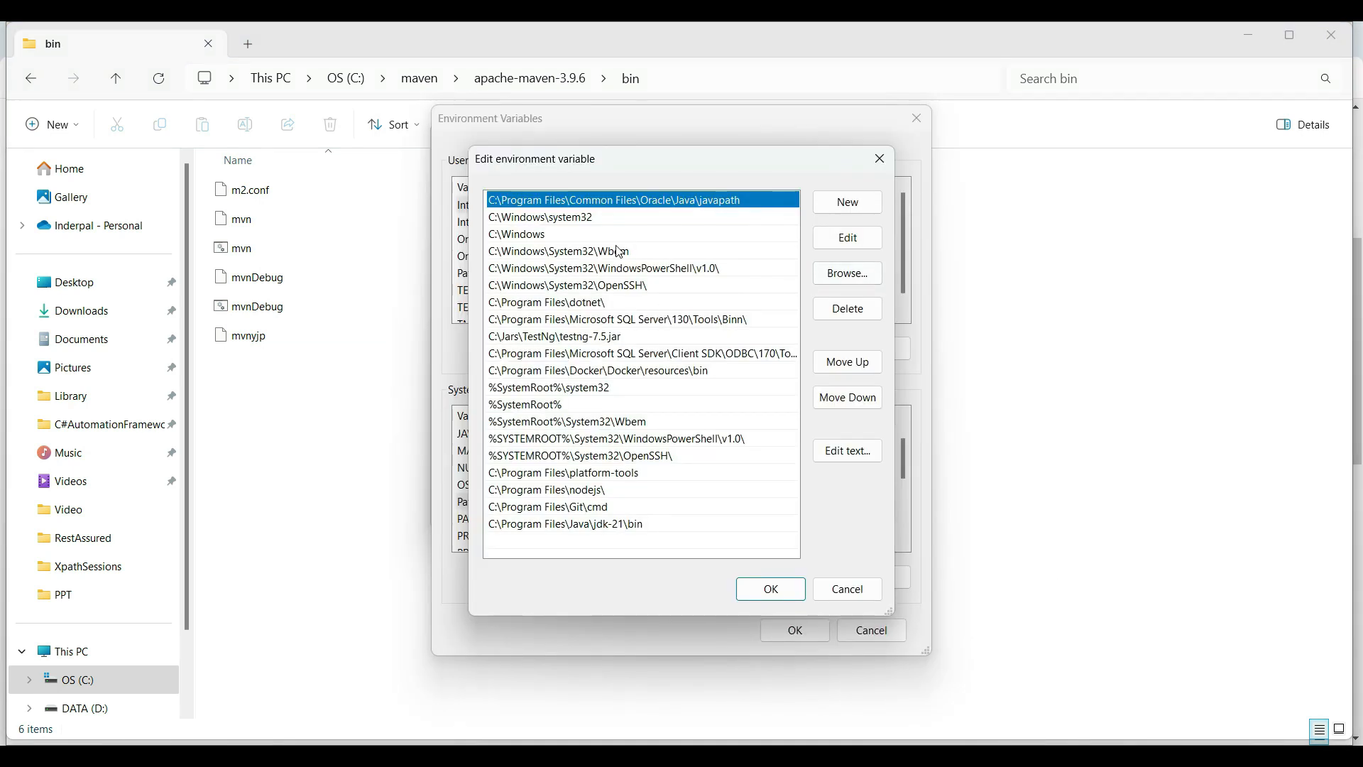
click(834, 210)
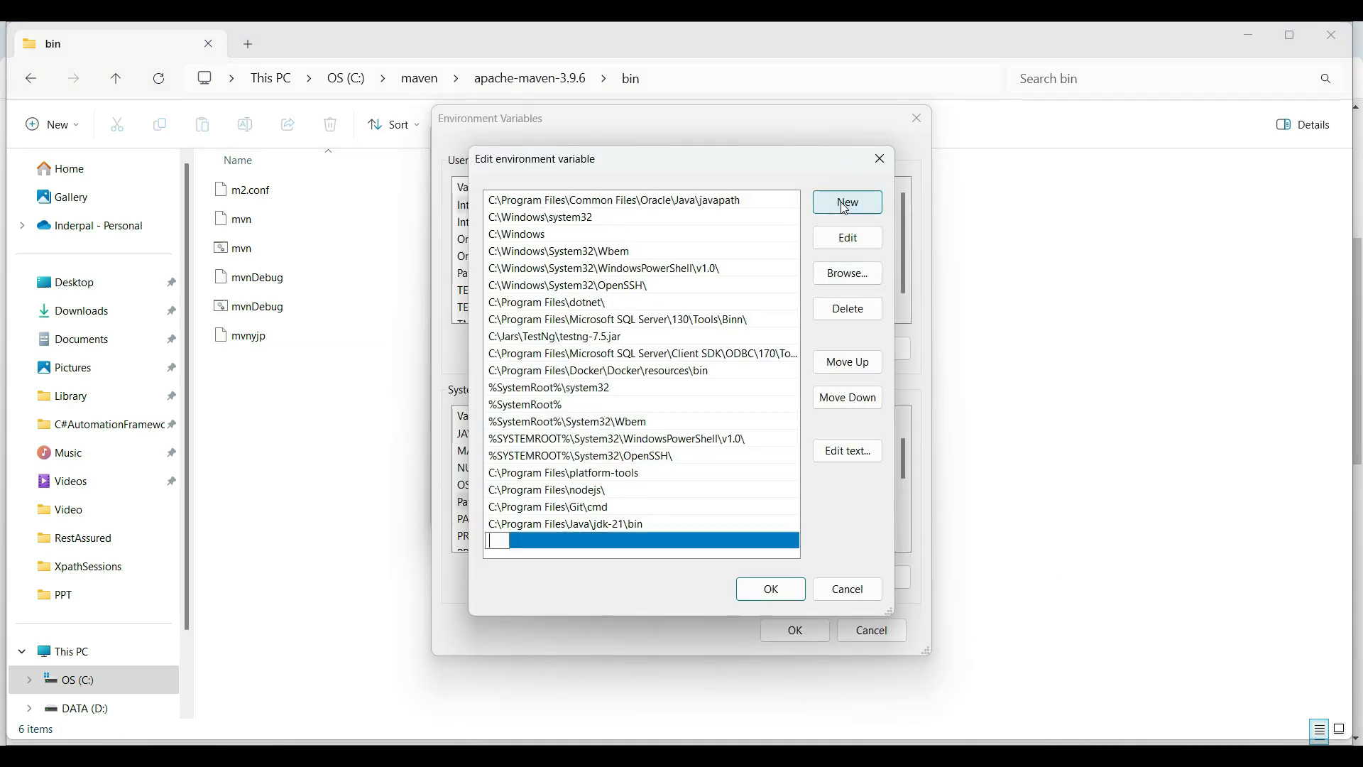
key(ctrl+v)
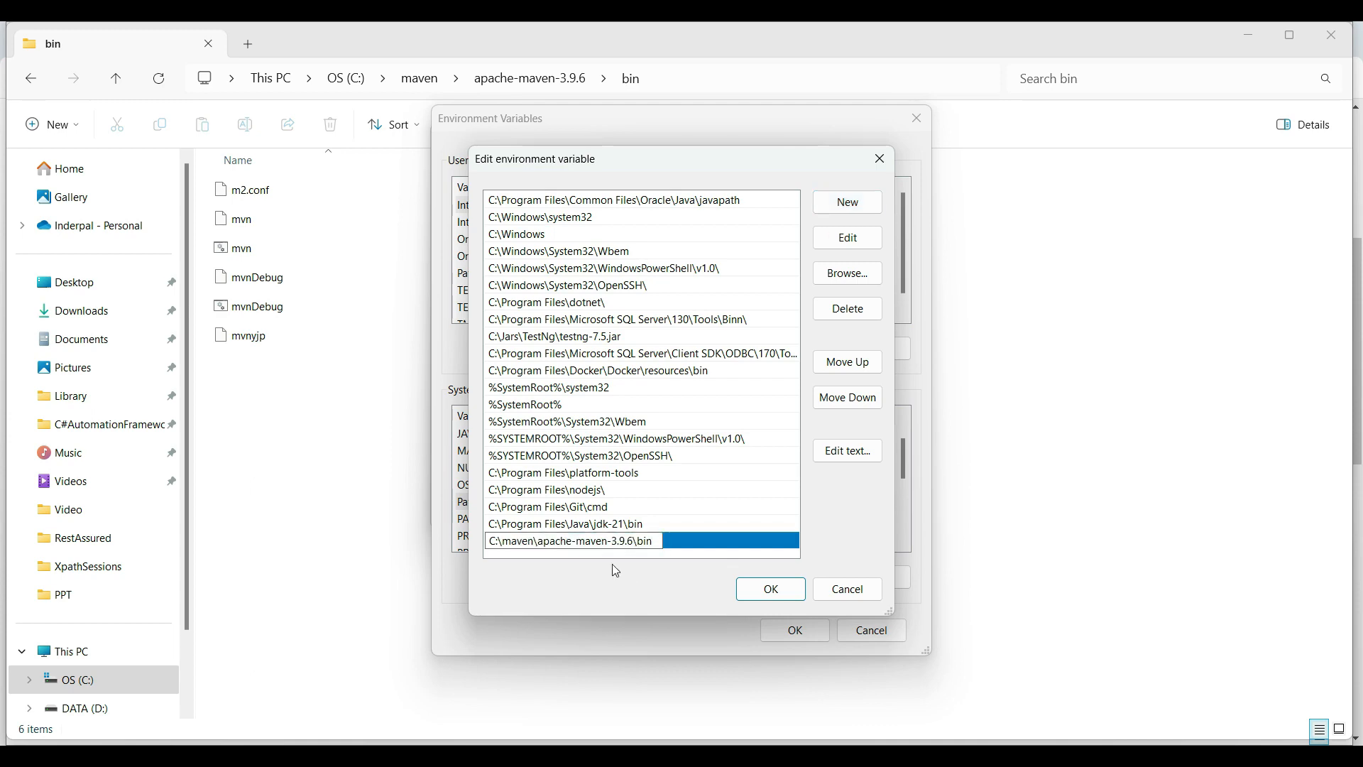
click(762, 590)
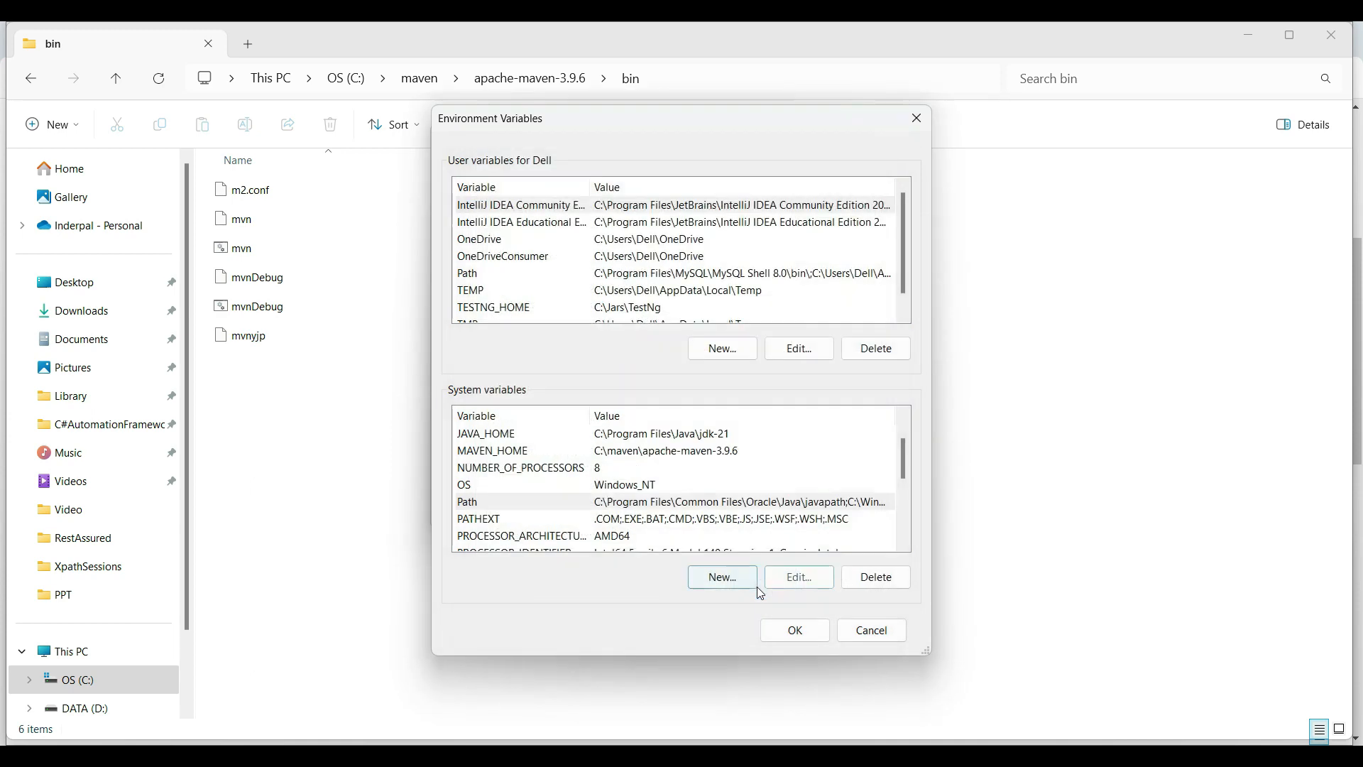
click(795, 630)
click(620, 511)
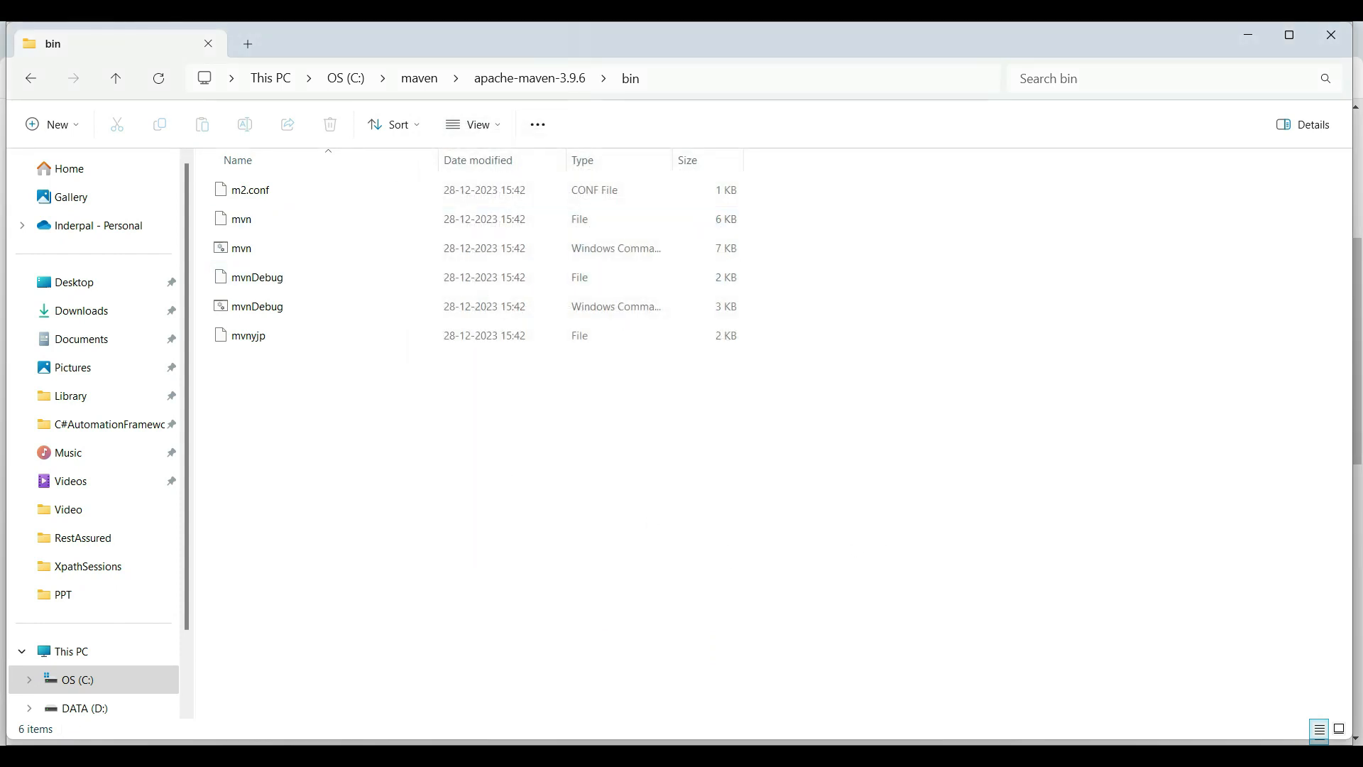
Step: Search Windows for "cmd", open Command Prompt and run mvn --version to check the installed Maven version
key(super+s)
text(cmd)
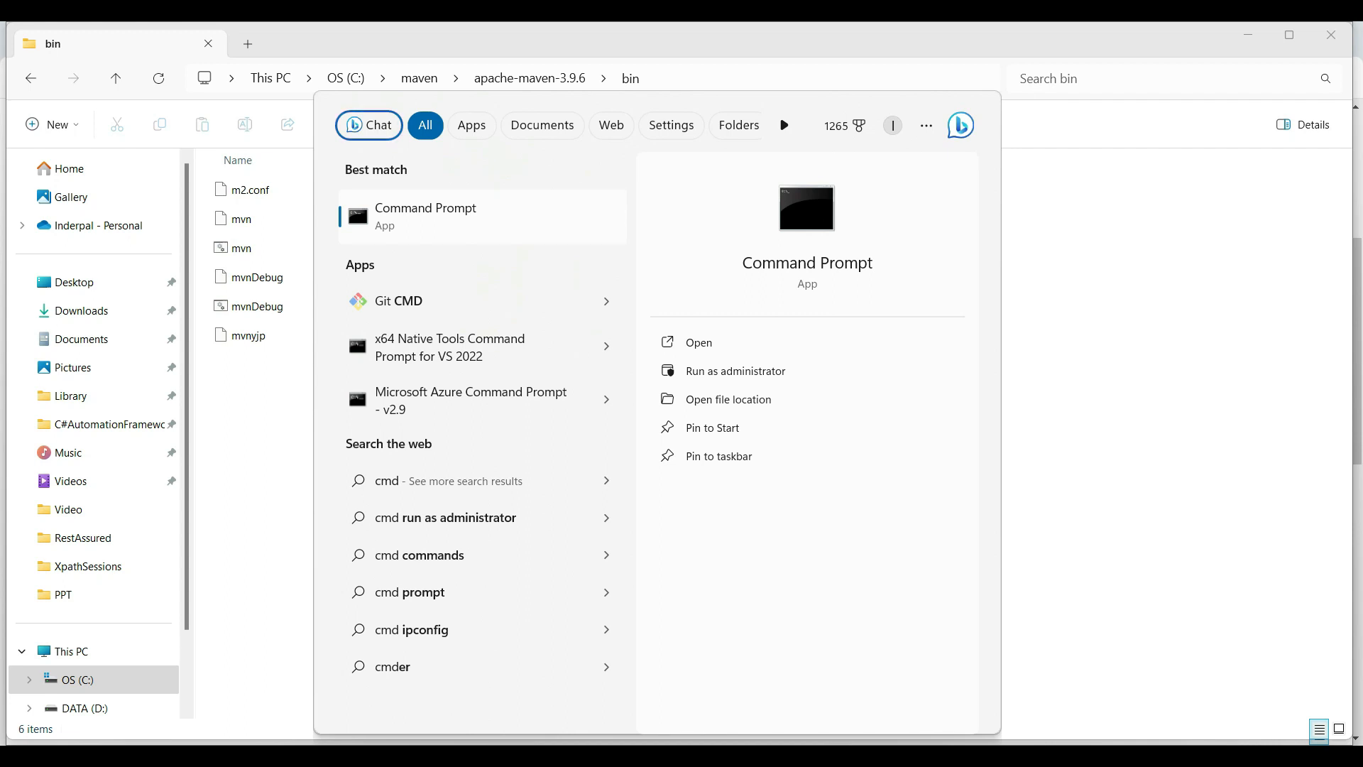
key(Return)
text(mvn )
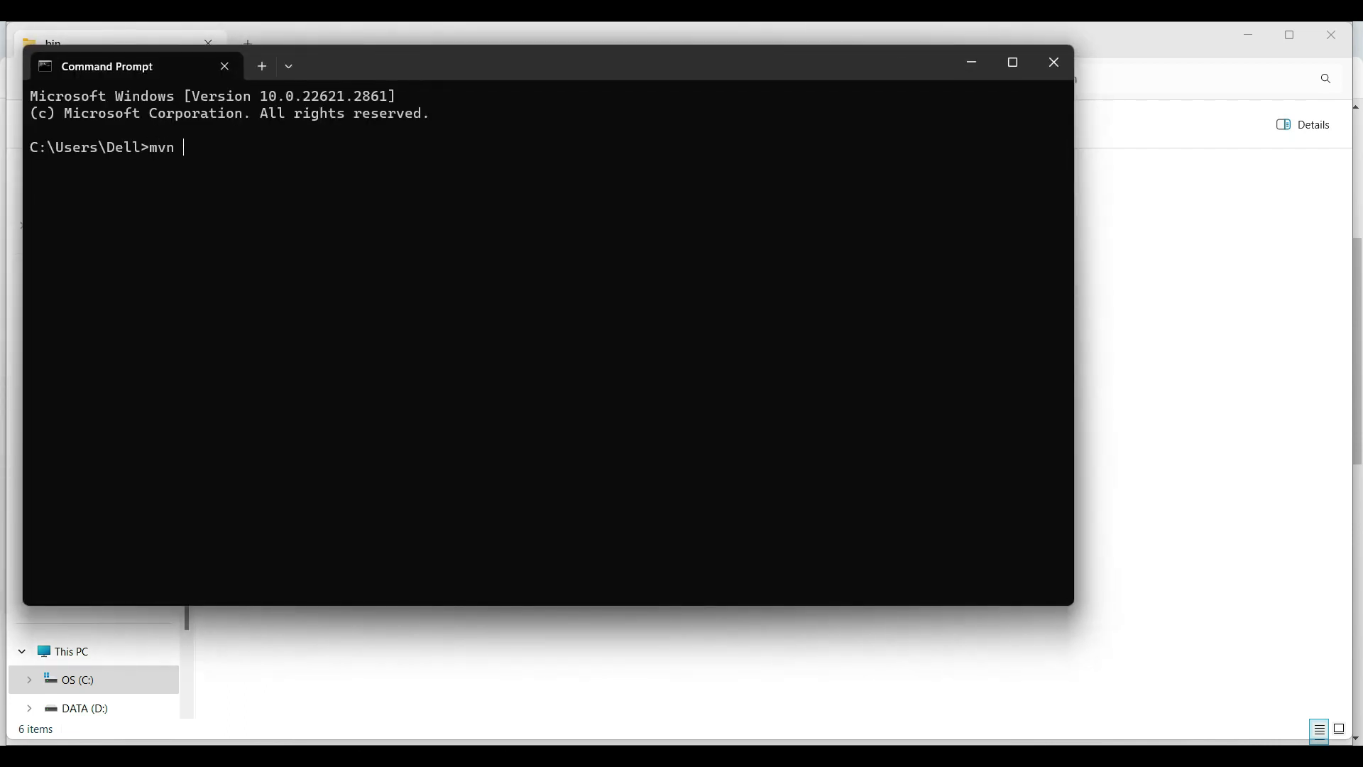
text(--version)
key(Return)
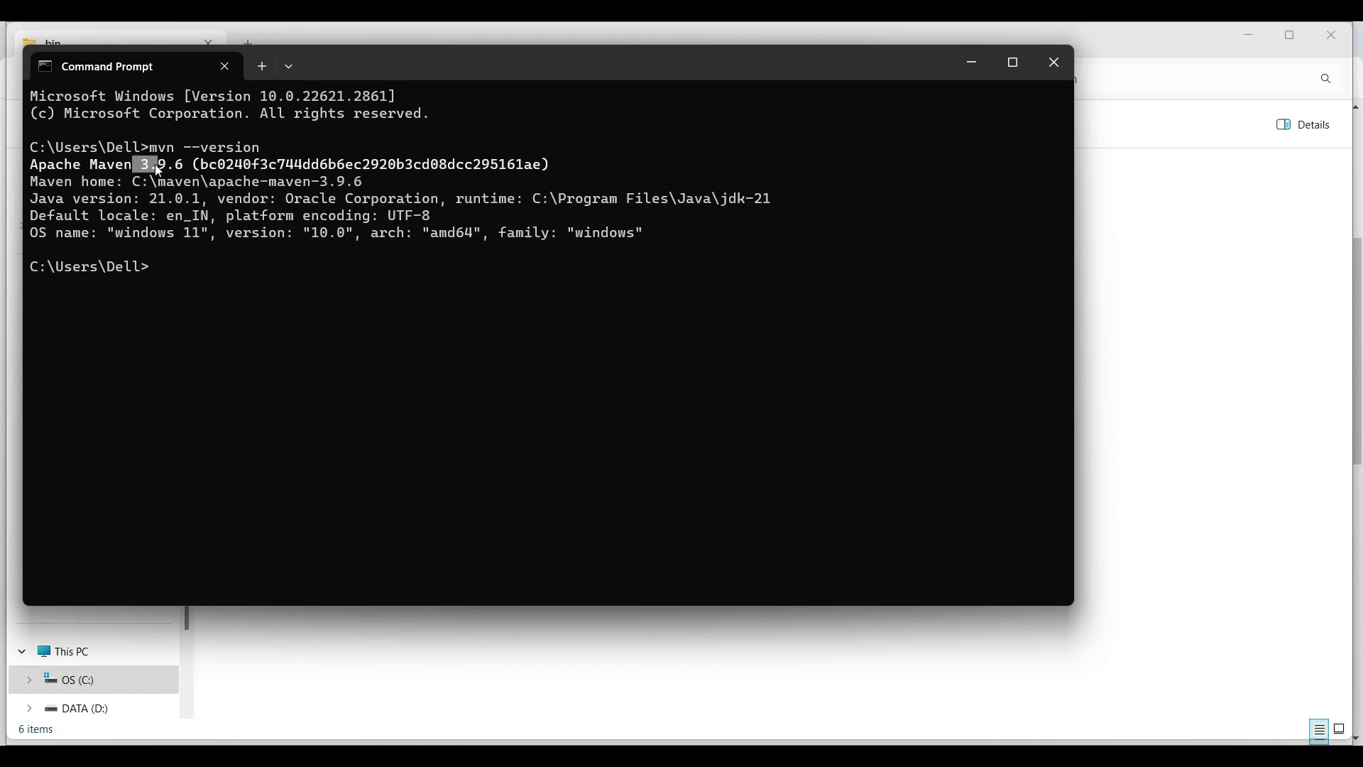
drag(155, 166, 178, 166)
click(603, 299)
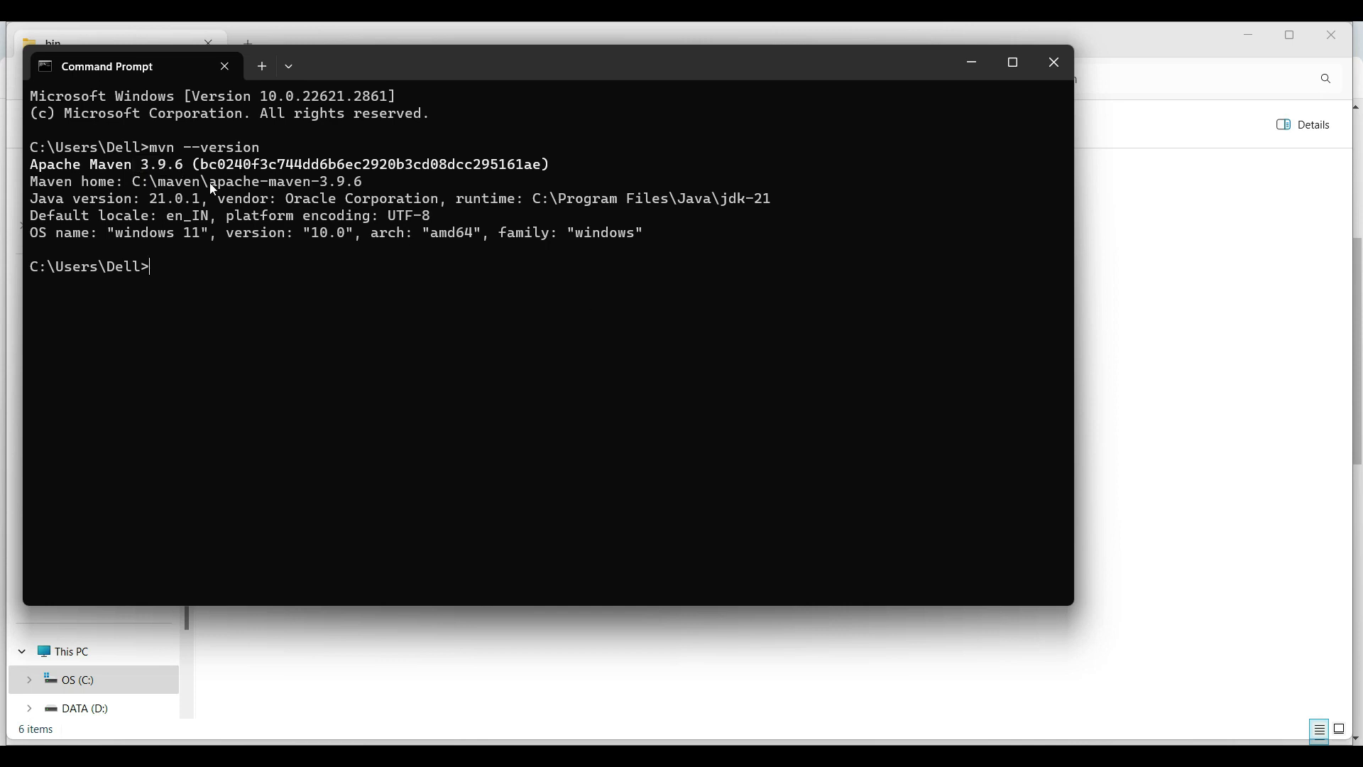